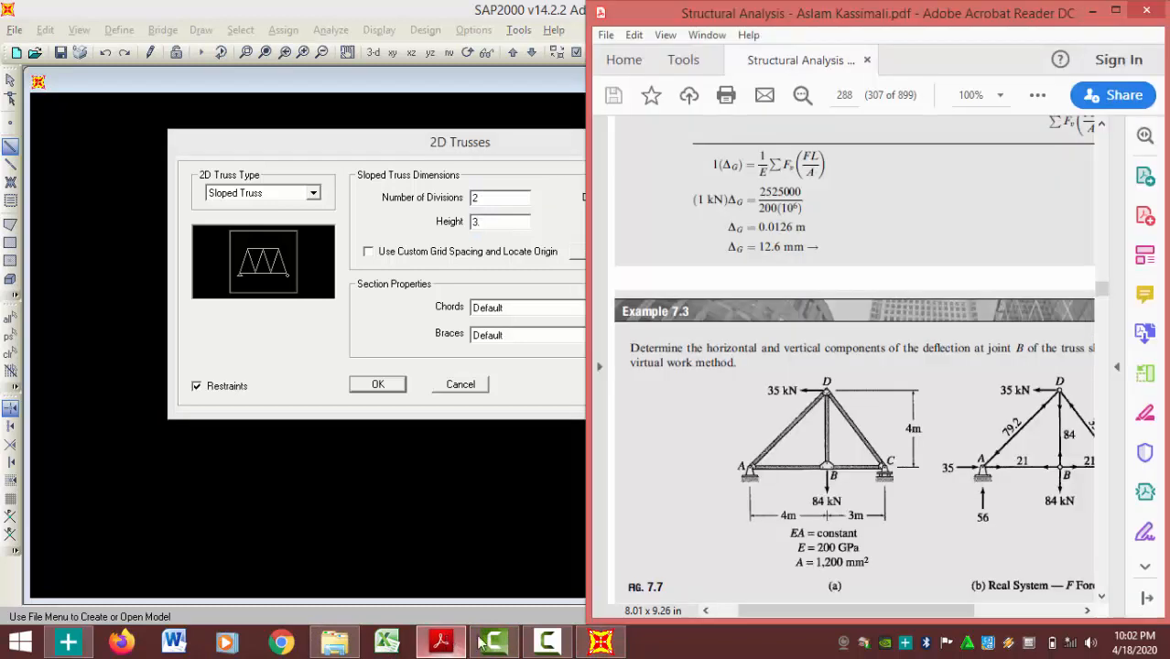
# Set the sloped truss height to 4 m and division length to 4 m, and generate the two-division truss.
pyautogui.doubleClick(499, 221)
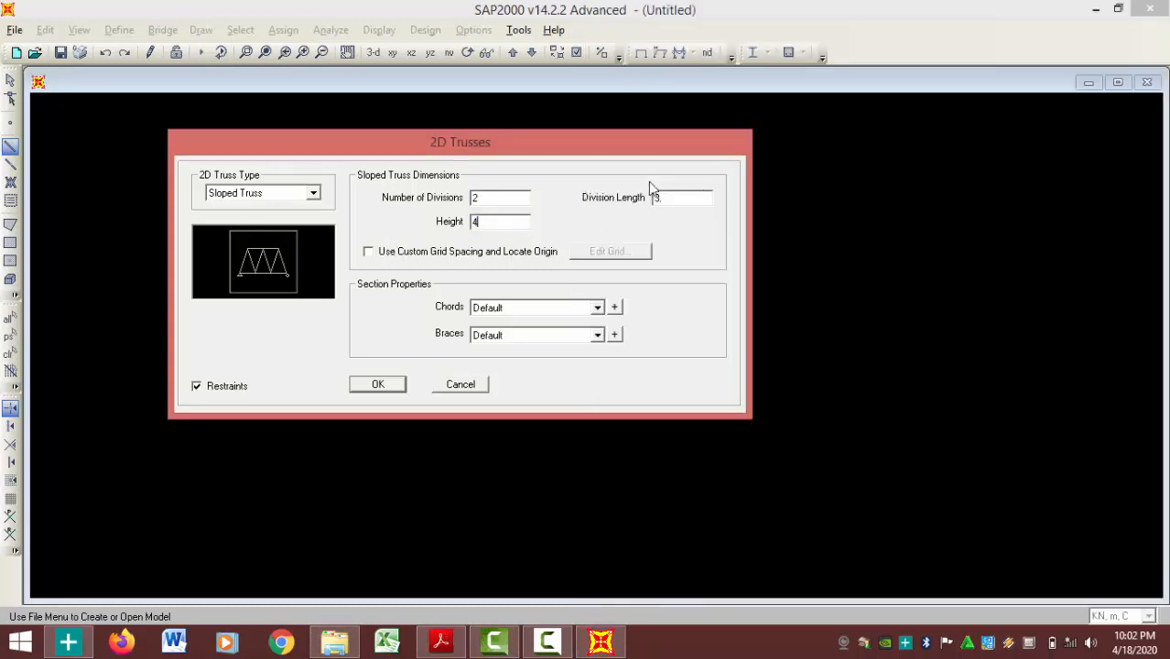
pyautogui.write('4')
pyautogui.click(441, 641)
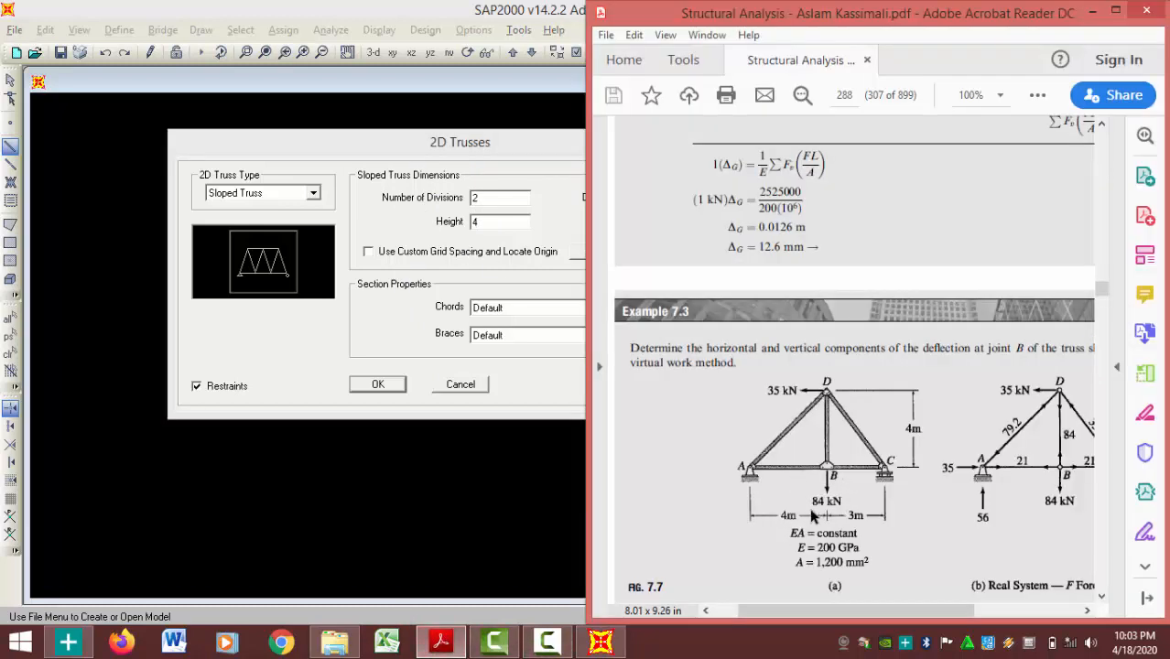
pyautogui.click(531, 242)
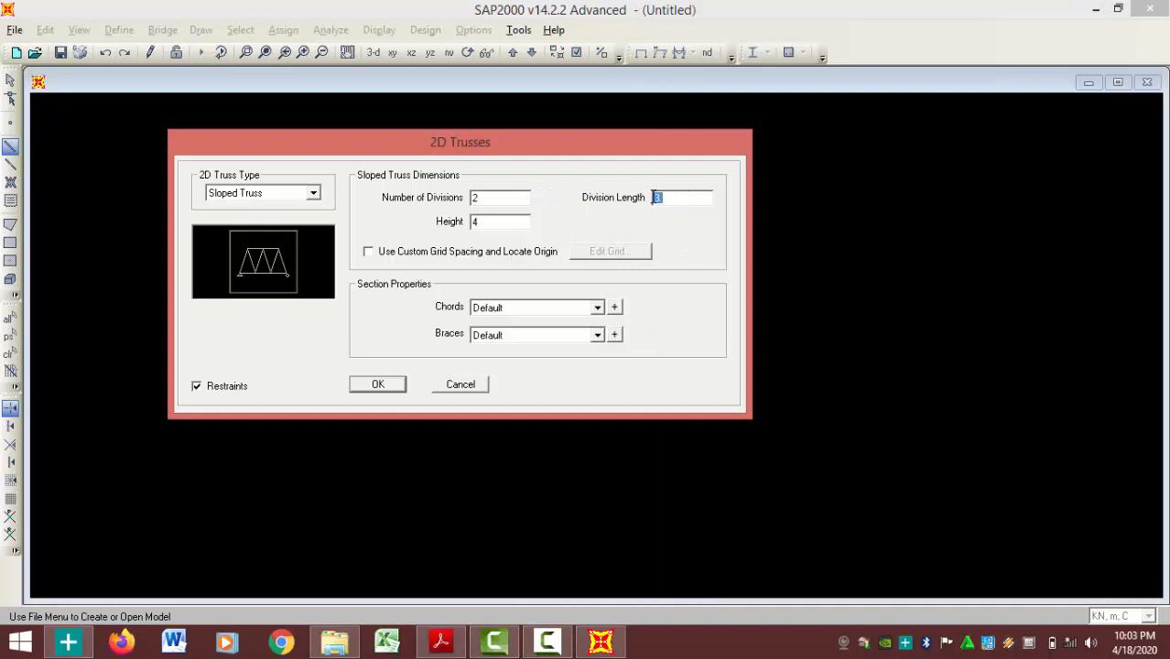
pyautogui.moveTo(685, 198); pyautogui.dragTo(577, 221)
pyautogui.click(379, 384)
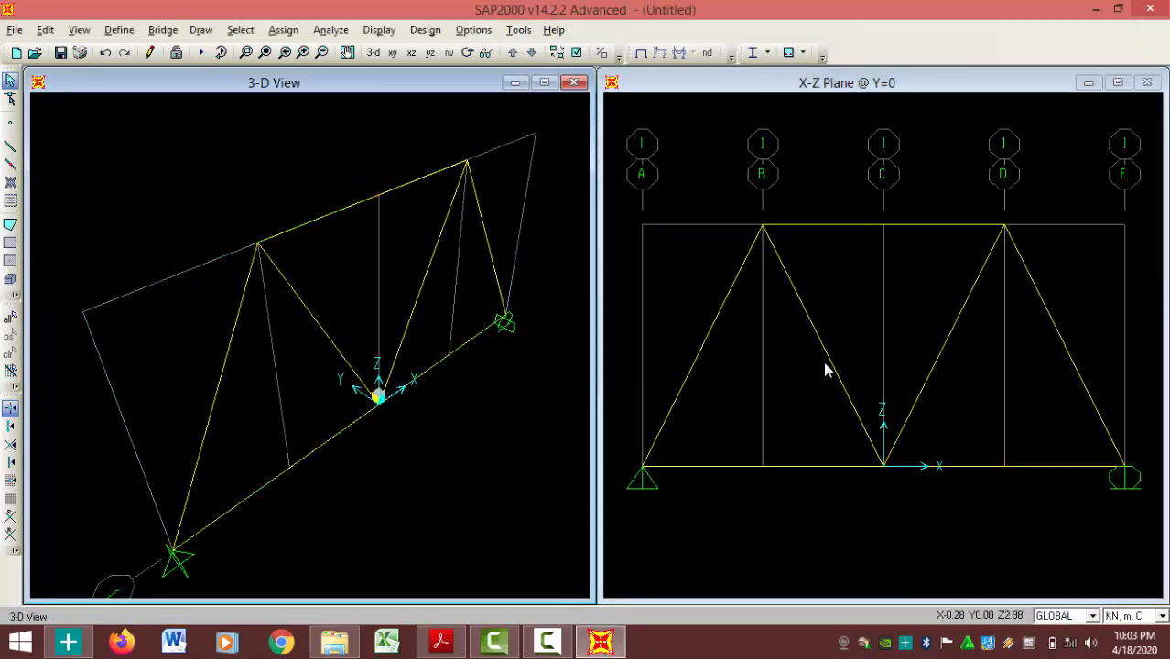
# Bring up the PDF's Example 7.3 beside the X-Z view and move the roller support joint by -1 m in X.
pyautogui.click(443, 643)
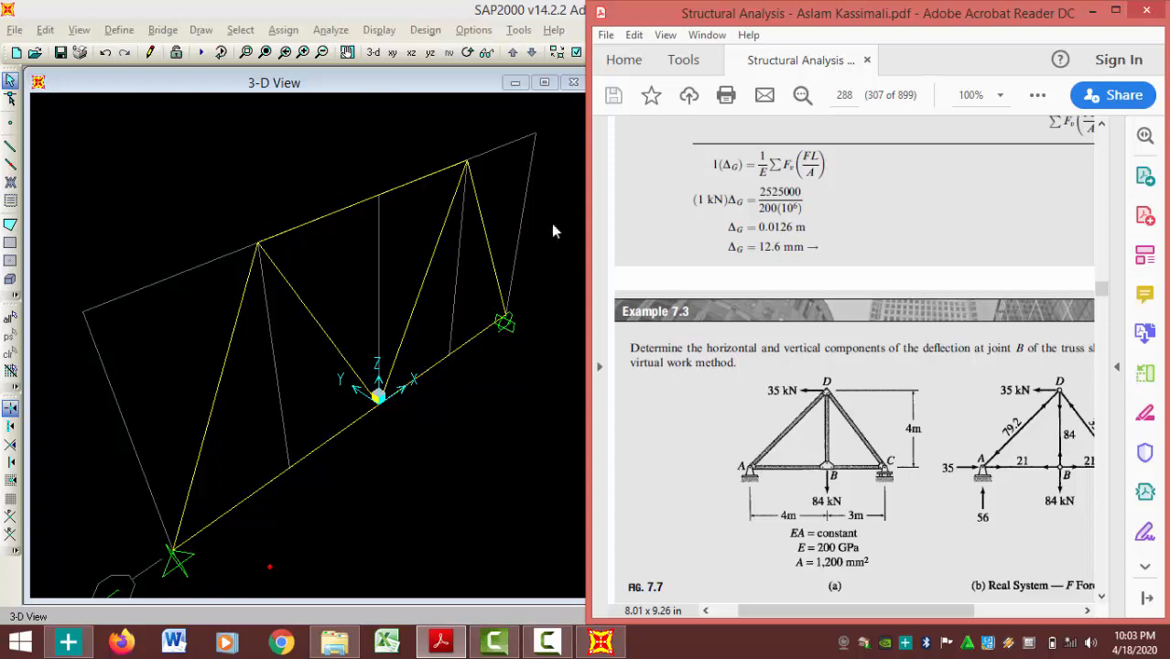
pyautogui.click(387, 86)
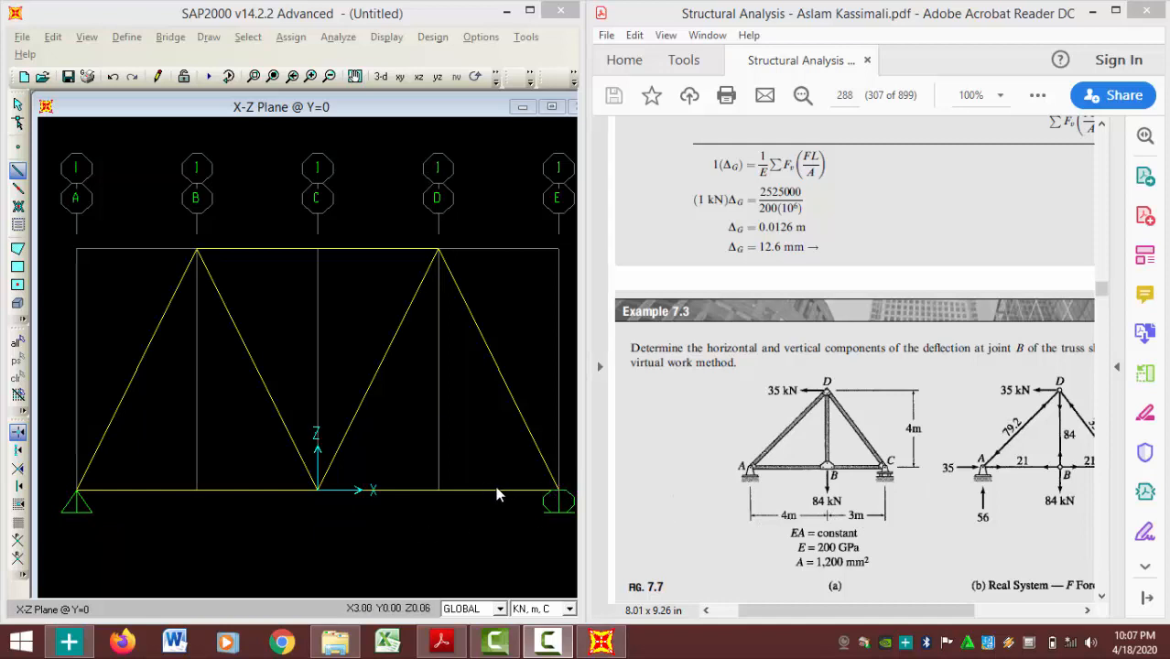
pyautogui.click(559, 492)
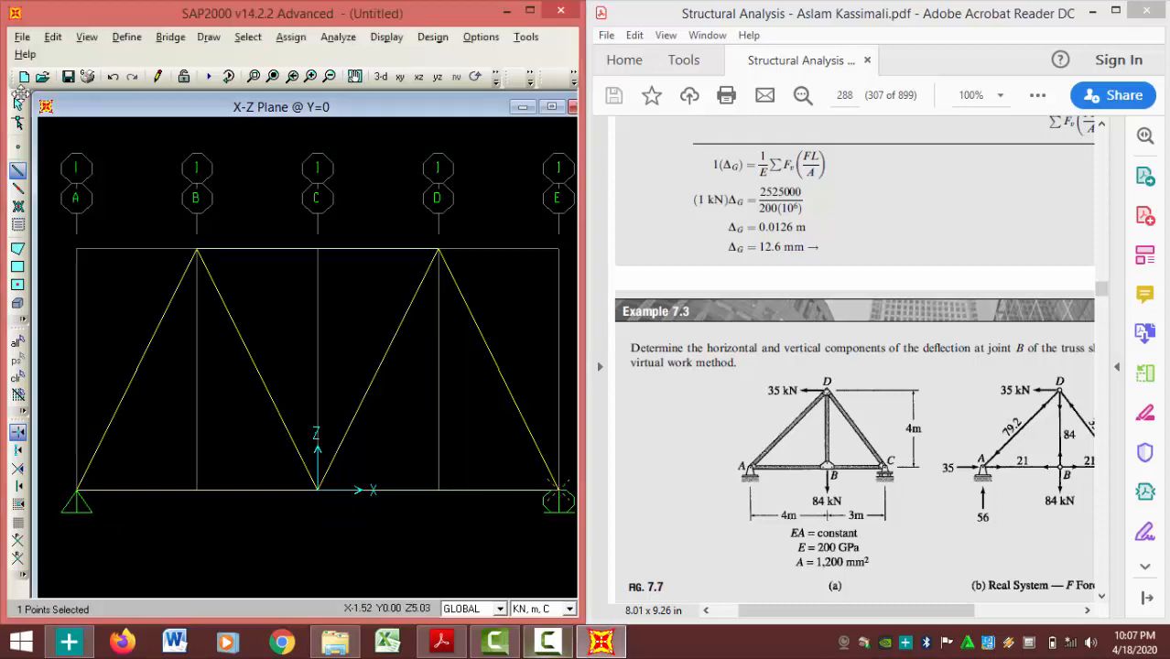
pyautogui.click(54, 37)
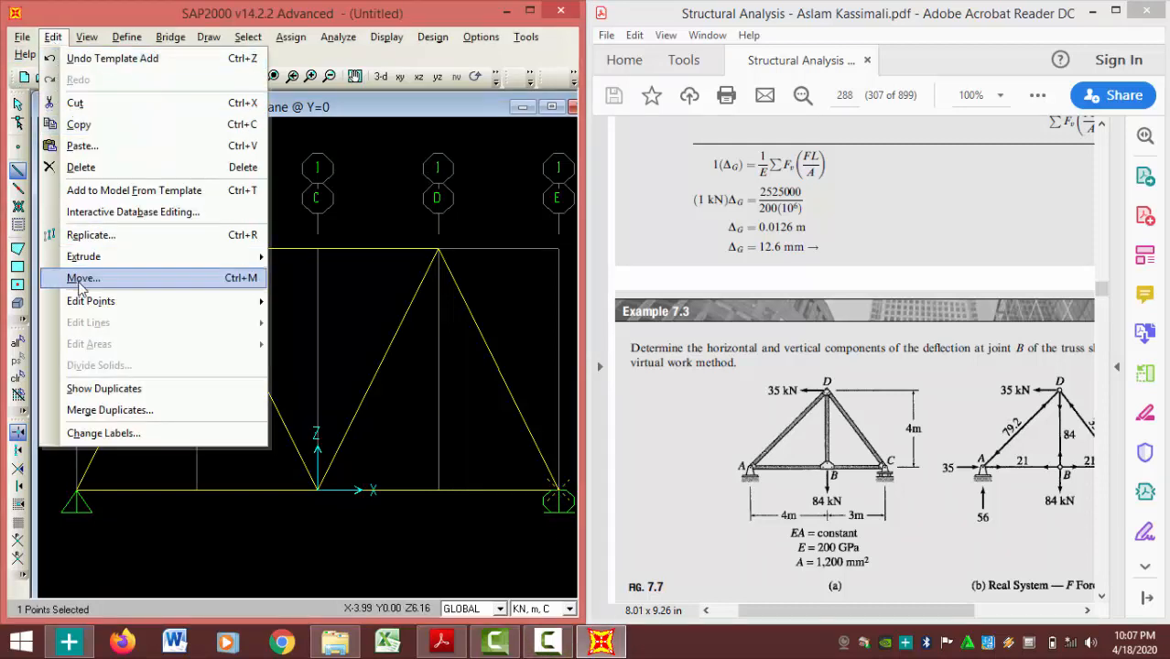
pyautogui.click(84, 279)
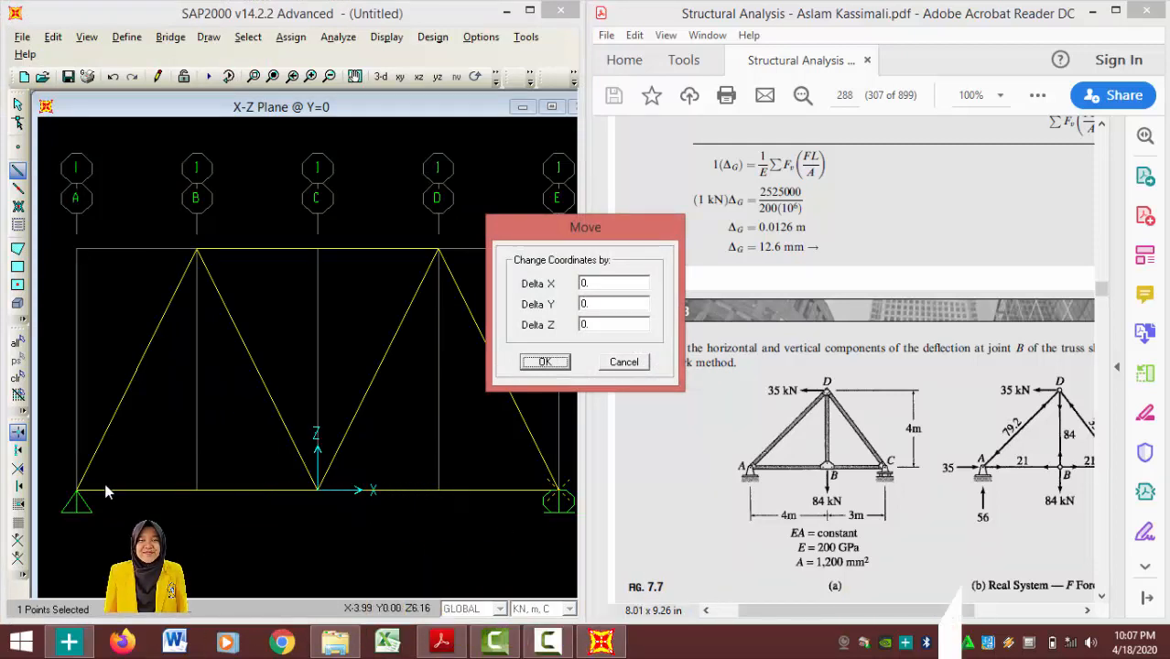
pyautogui.doubleClick(600, 282)
pyautogui.write('-1')
pyautogui.click(555, 367)
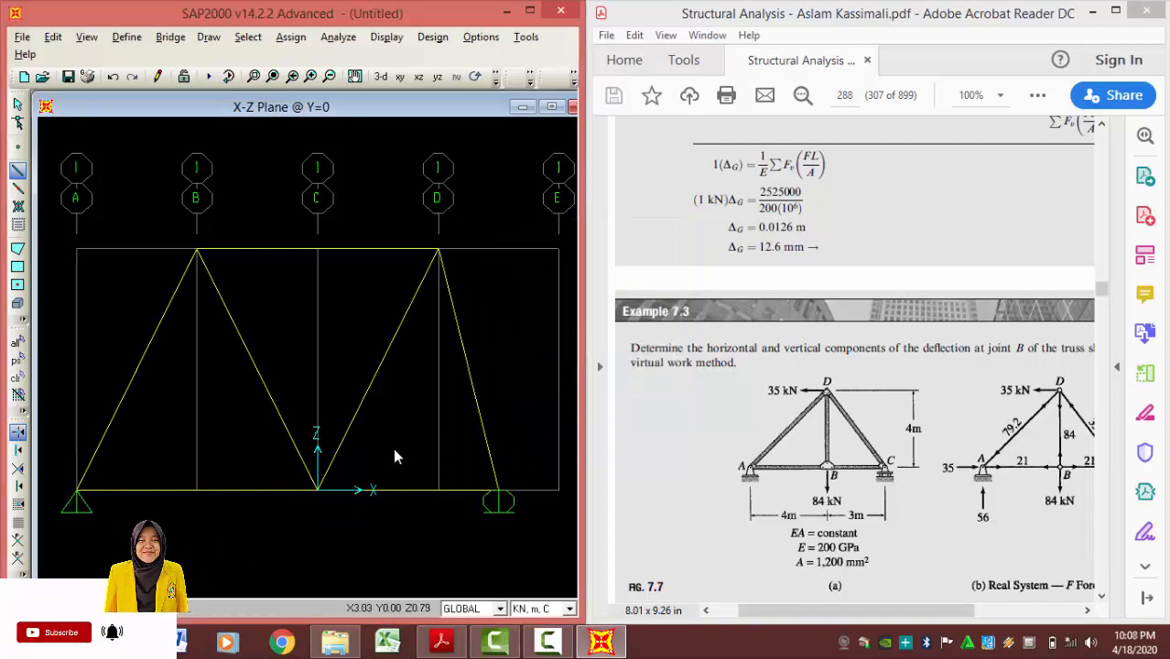
# Delete the four diagonal members and the top chord, leaving only the bottom chord of the truss.
pyautogui.click(165, 317)
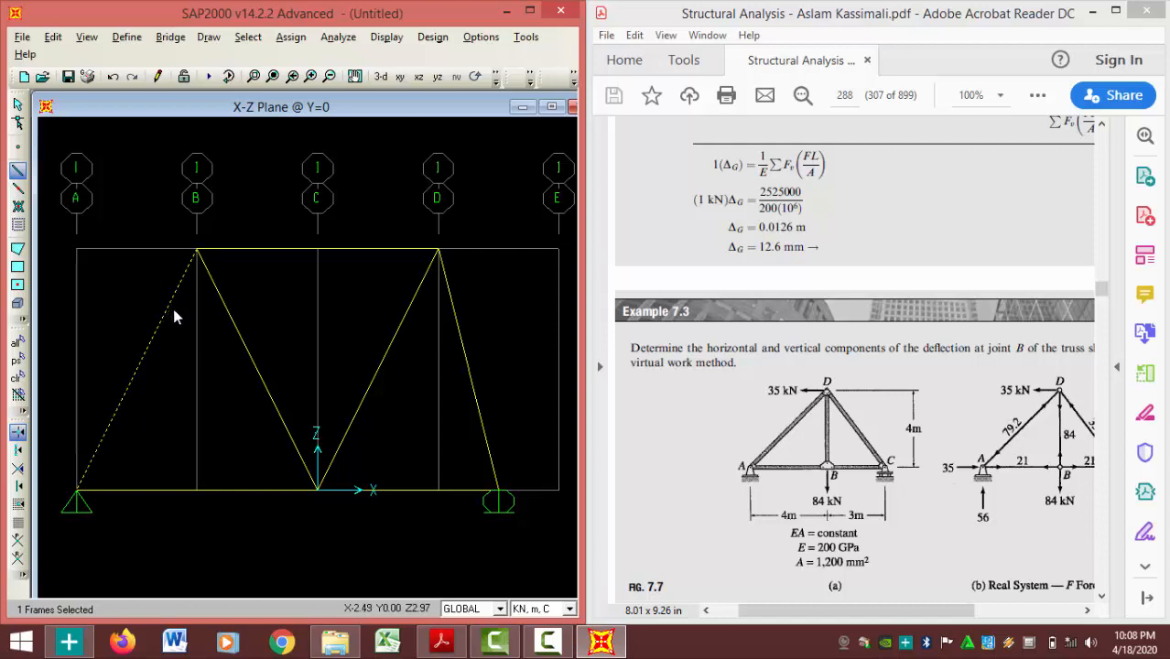
pyautogui.click(226, 312)
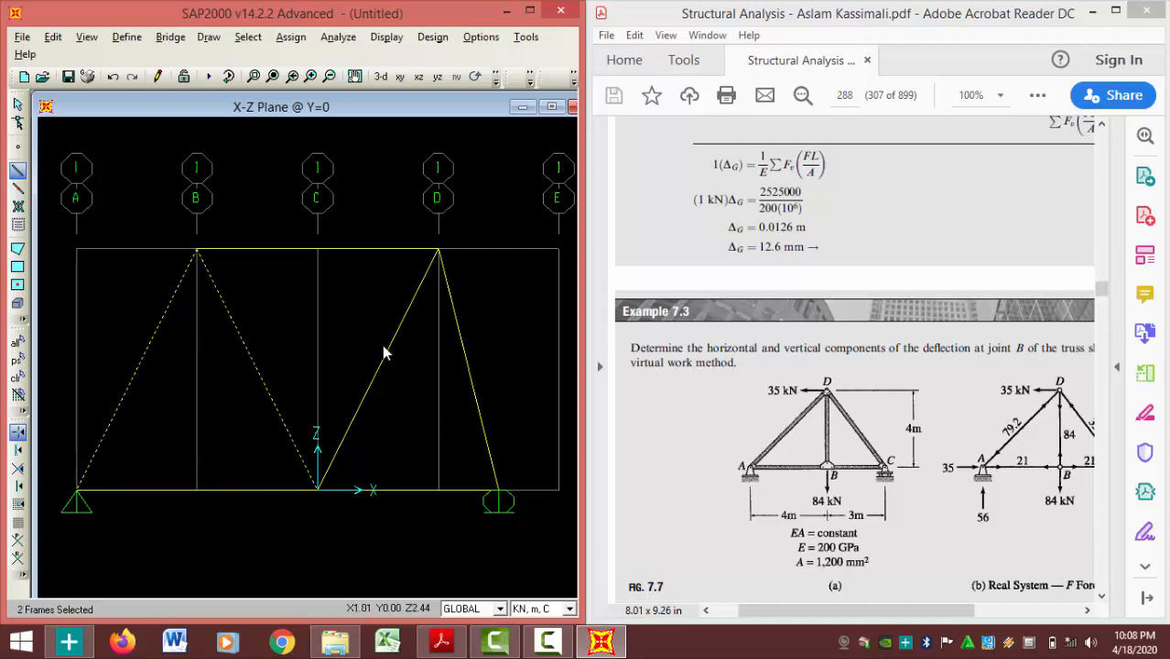
pyautogui.click(388, 355)
pyautogui.click(460, 333)
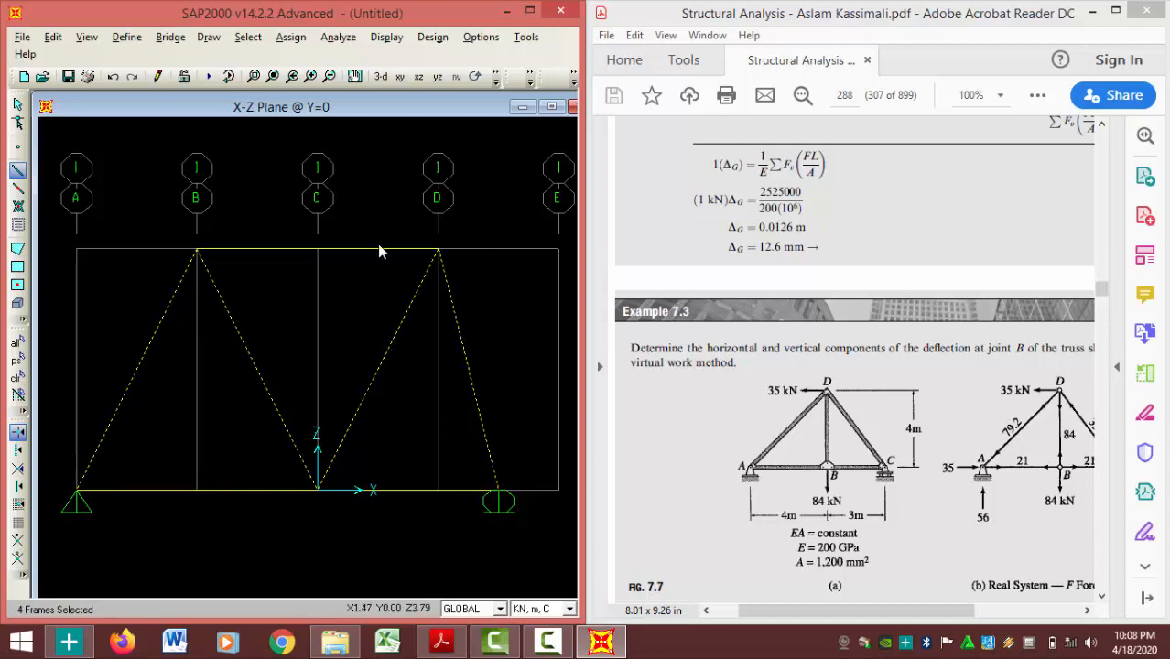
pyautogui.click(361, 250)
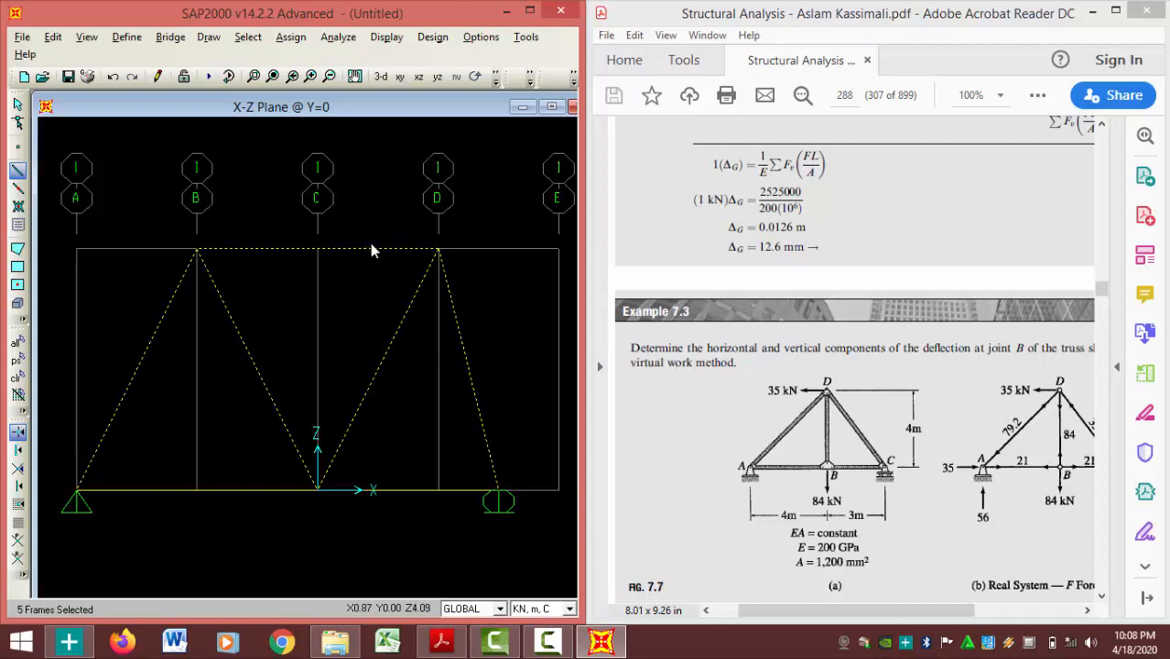
pyautogui.press('Delete')
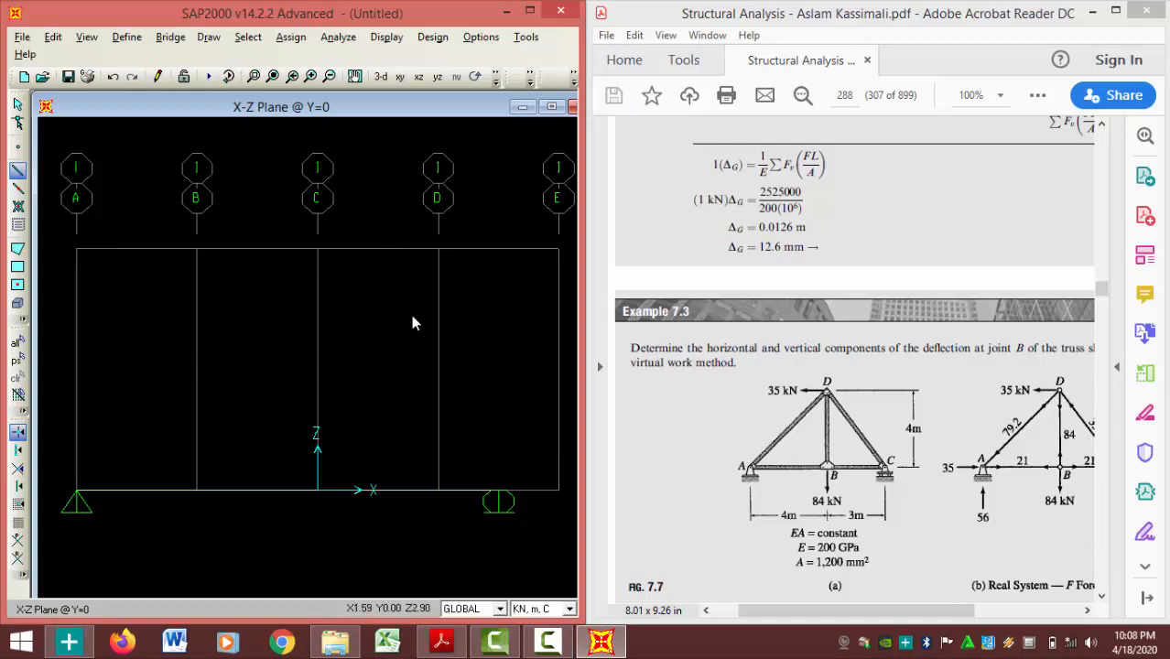
# Set the X ordinate of grid line E in the GLOBAL grid system to 3 m and apply the change.
pyautogui.rightClick(361, 257)
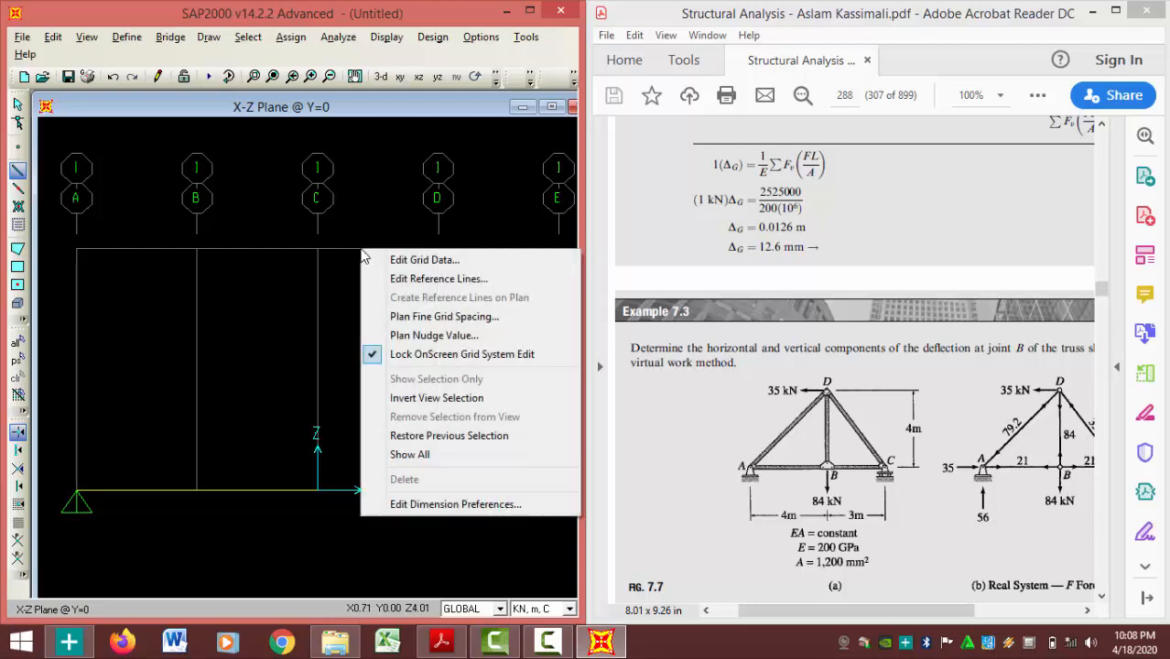
pyautogui.click(379, 261)
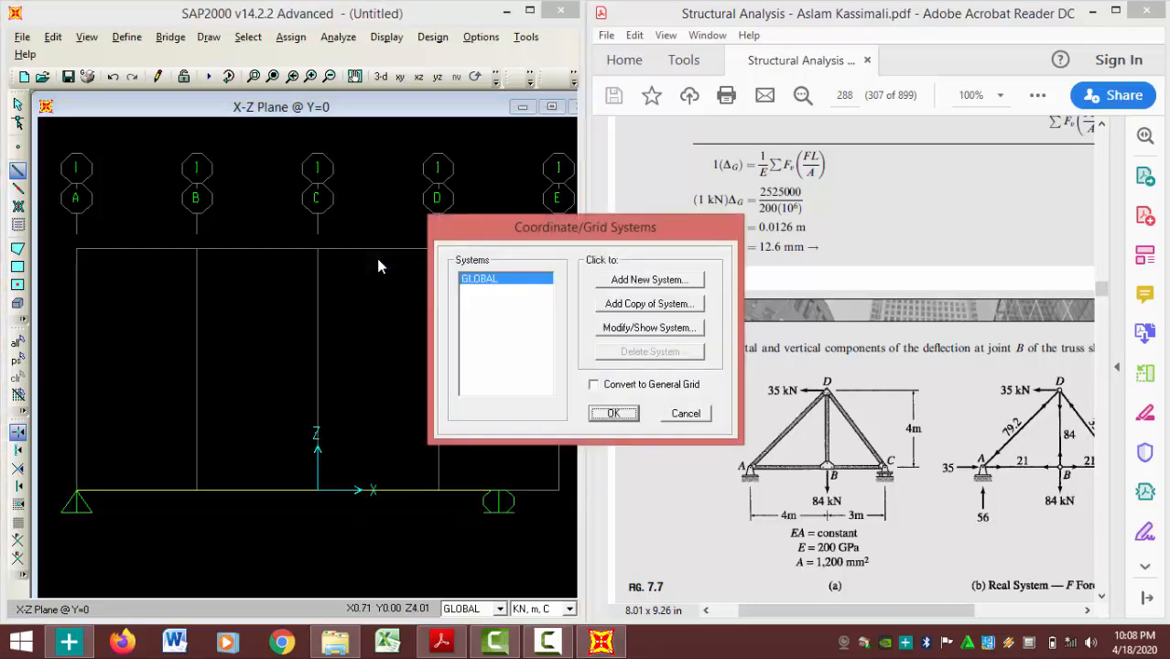
pyautogui.click(653, 329)
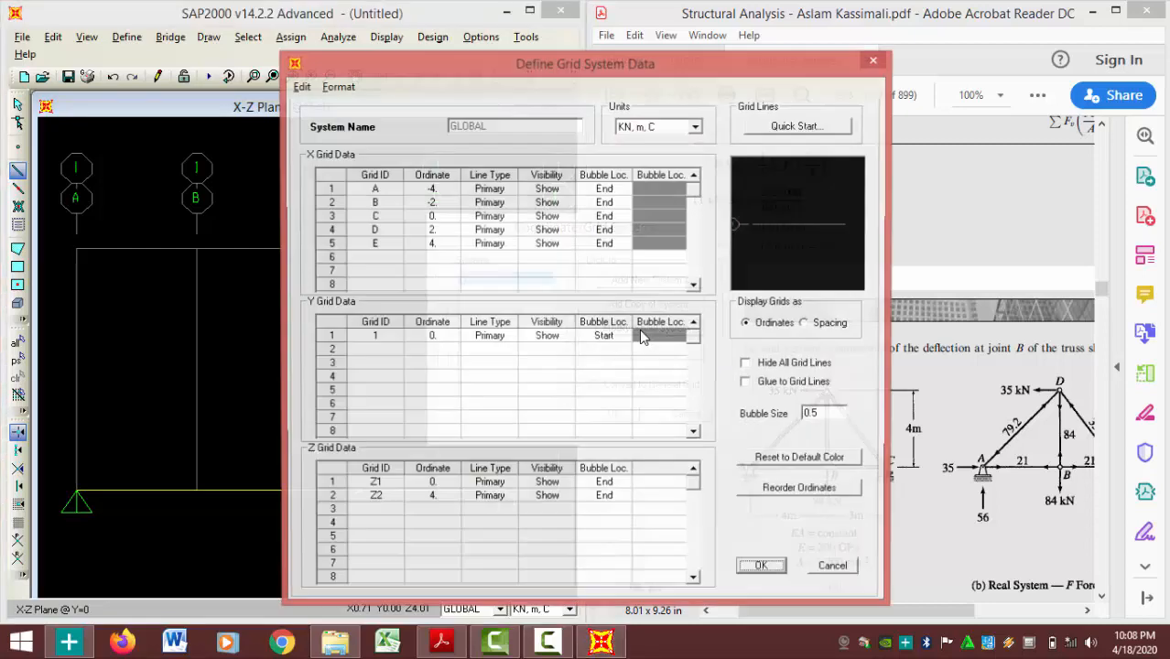
pyautogui.moveTo(548, 66); pyautogui.dragTo(933, 12)
pyautogui.moveTo(842, 14); pyautogui.dragTo(748, 43)
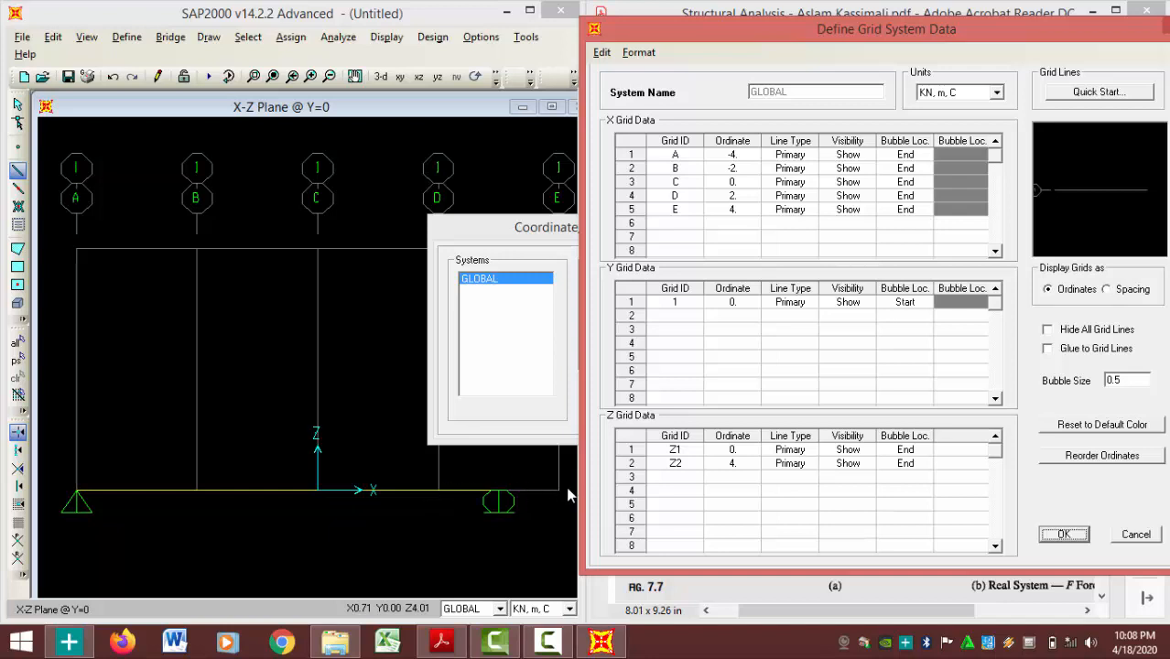
pyautogui.click(735, 210)
pyautogui.click(736, 210)
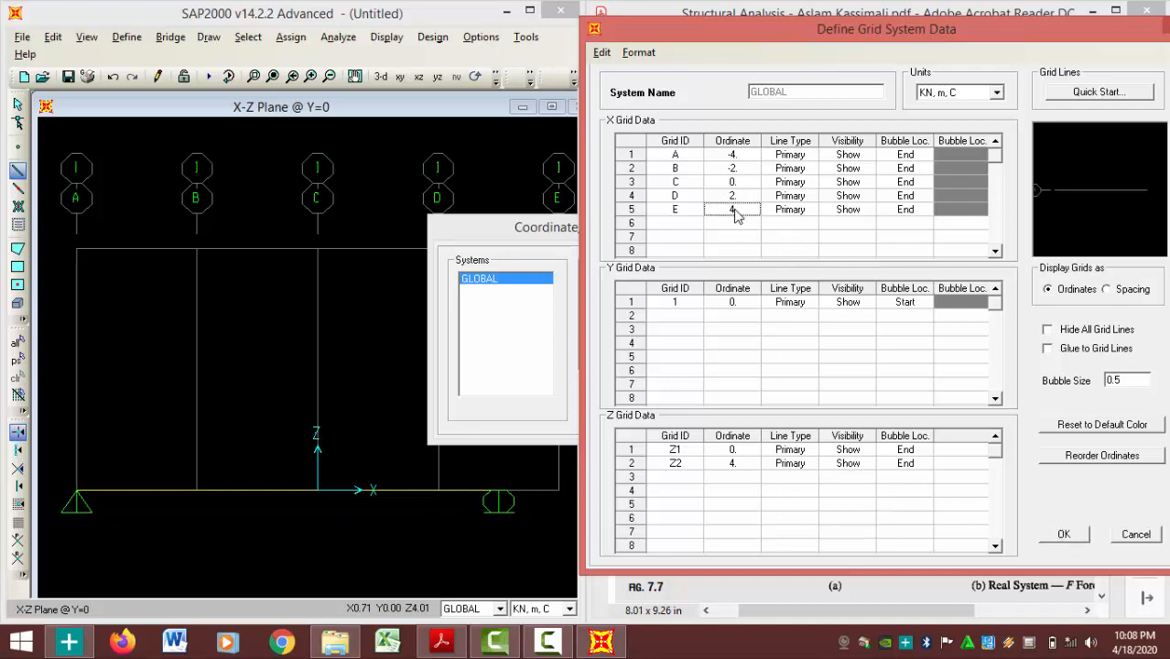
pyautogui.write('3')
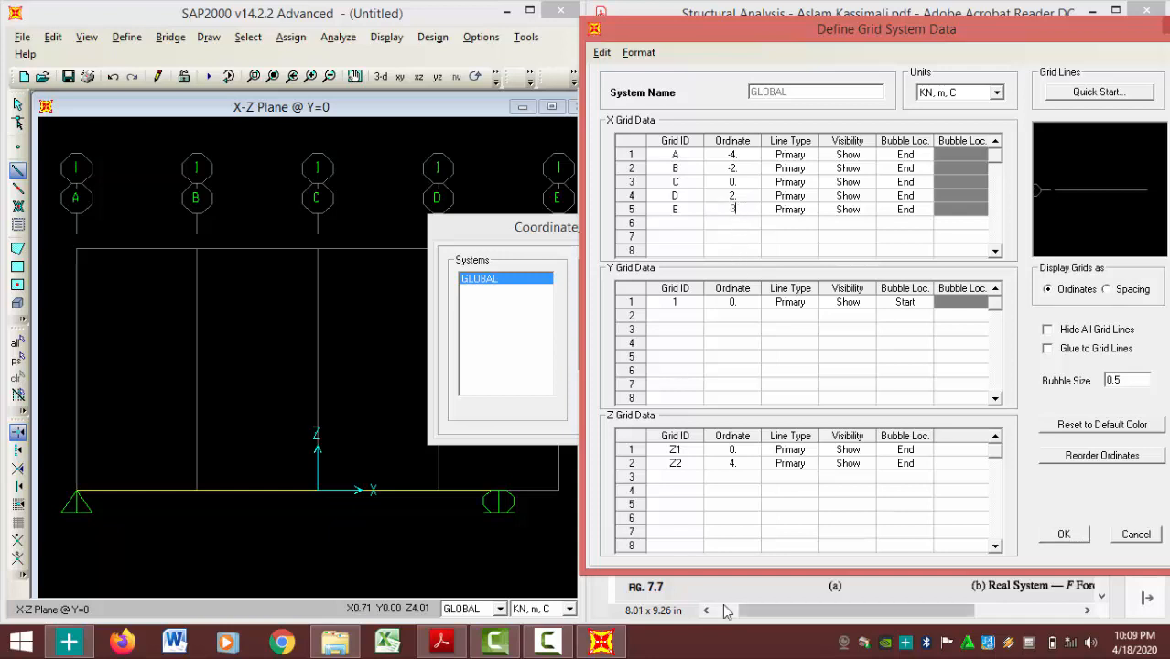
pyautogui.click(1081, 540)
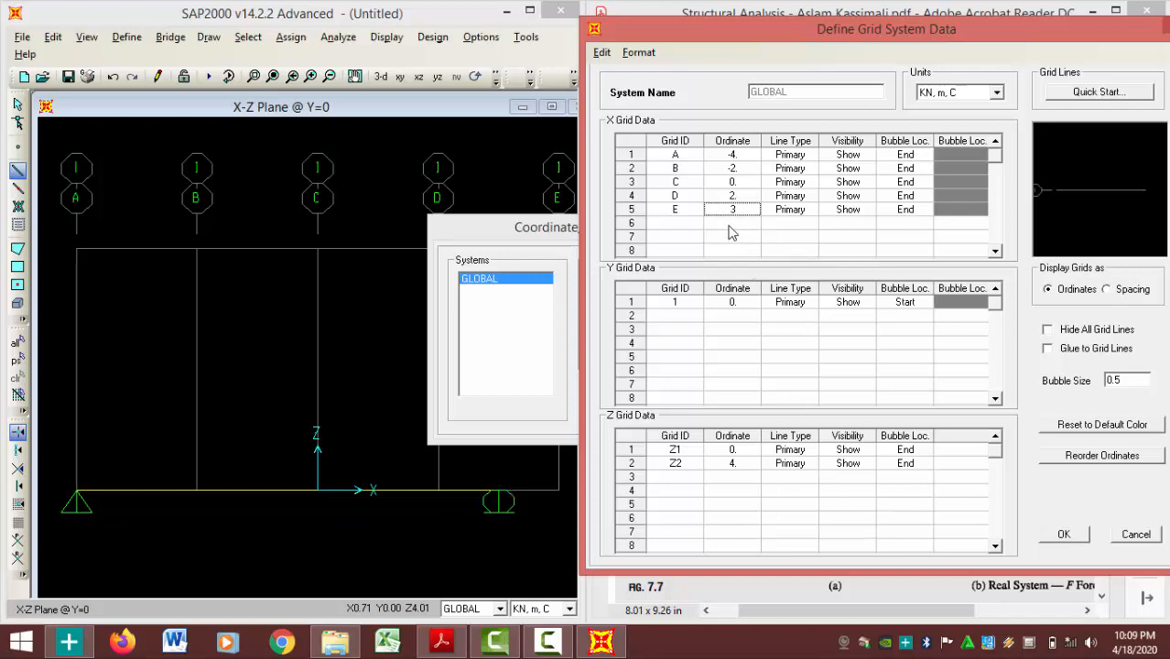
pyautogui.click(1073, 534)
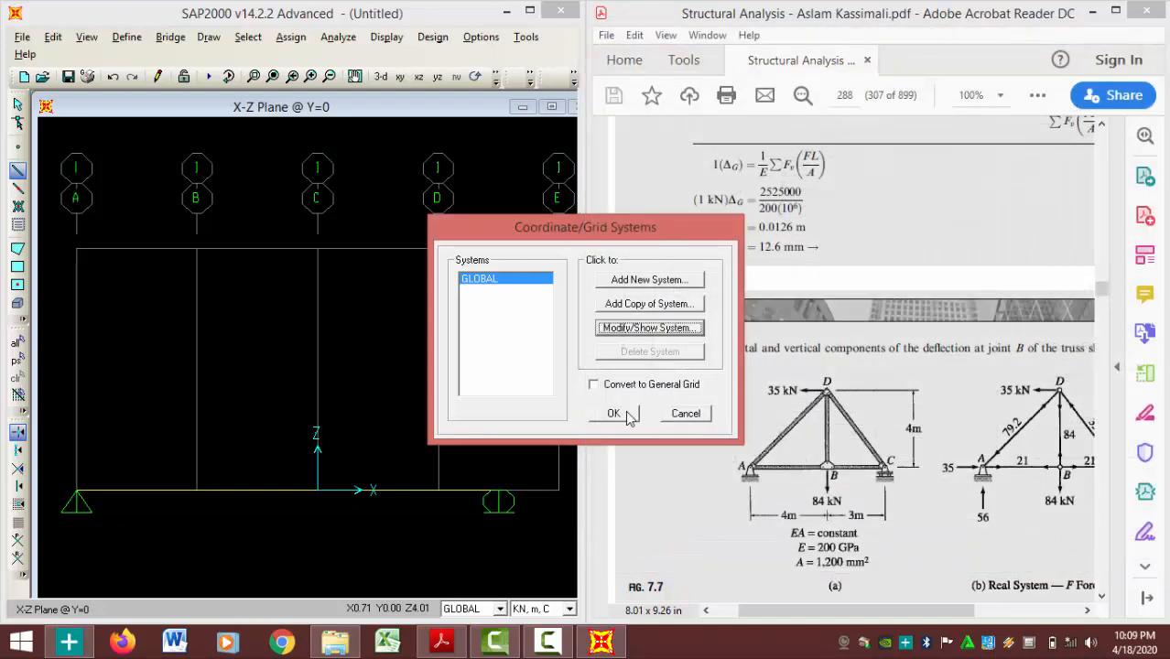
pyautogui.click(628, 415)
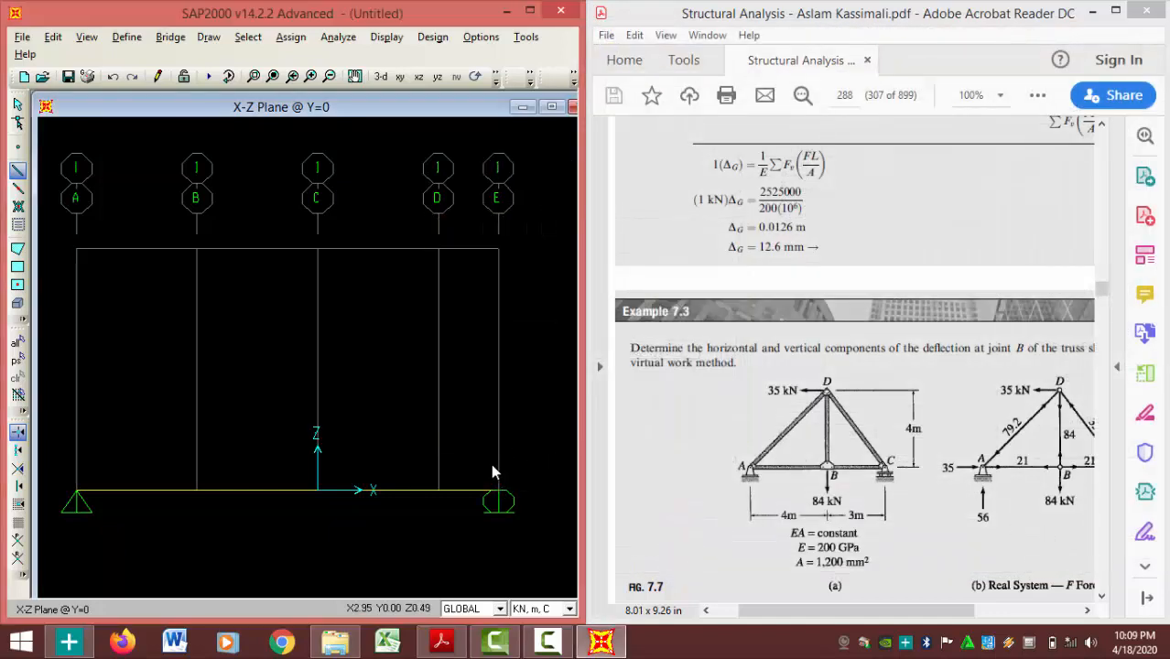
# Reopen the GLOBAL grid data for editing and clear the X grid entries of lines B and D.
pyautogui.rightClick(369, 314)
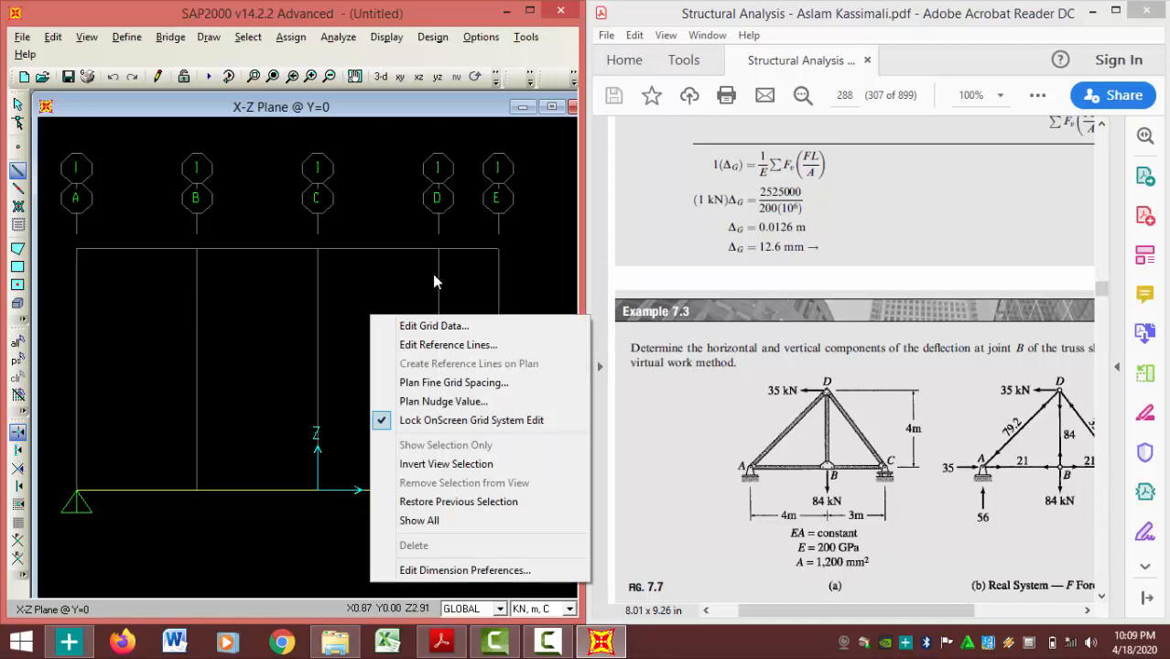
pyautogui.click(438, 326)
pyautogui.click(631, 329)
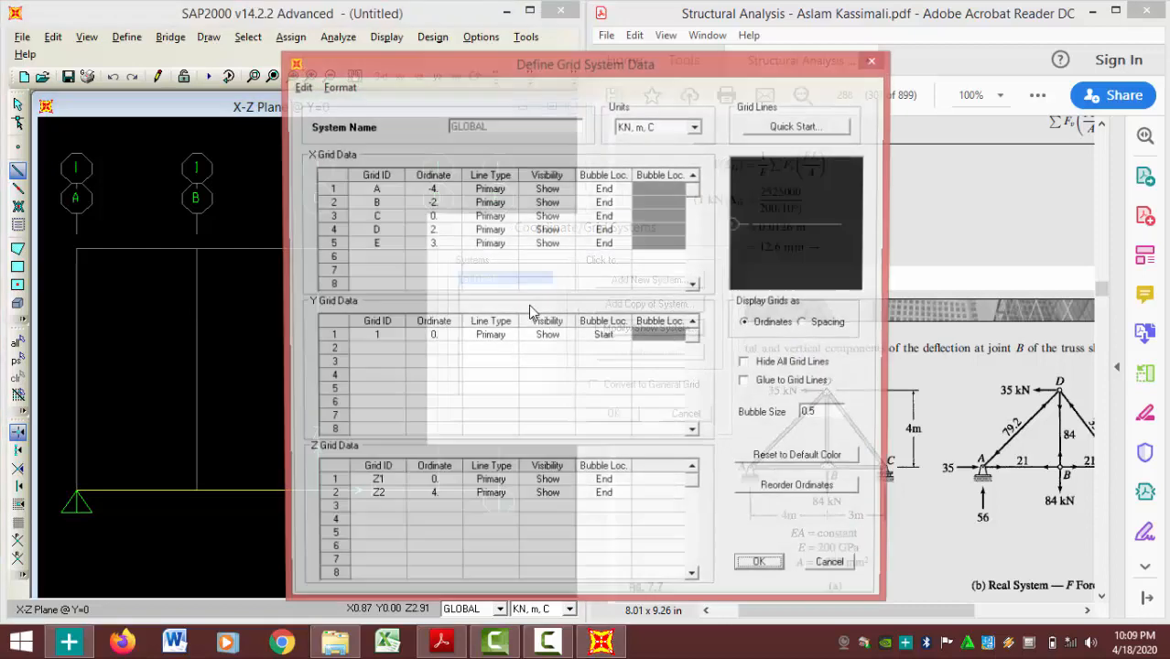
pyautogui.moveTo(530, 73); pyautogui.dragTo(813, 35)
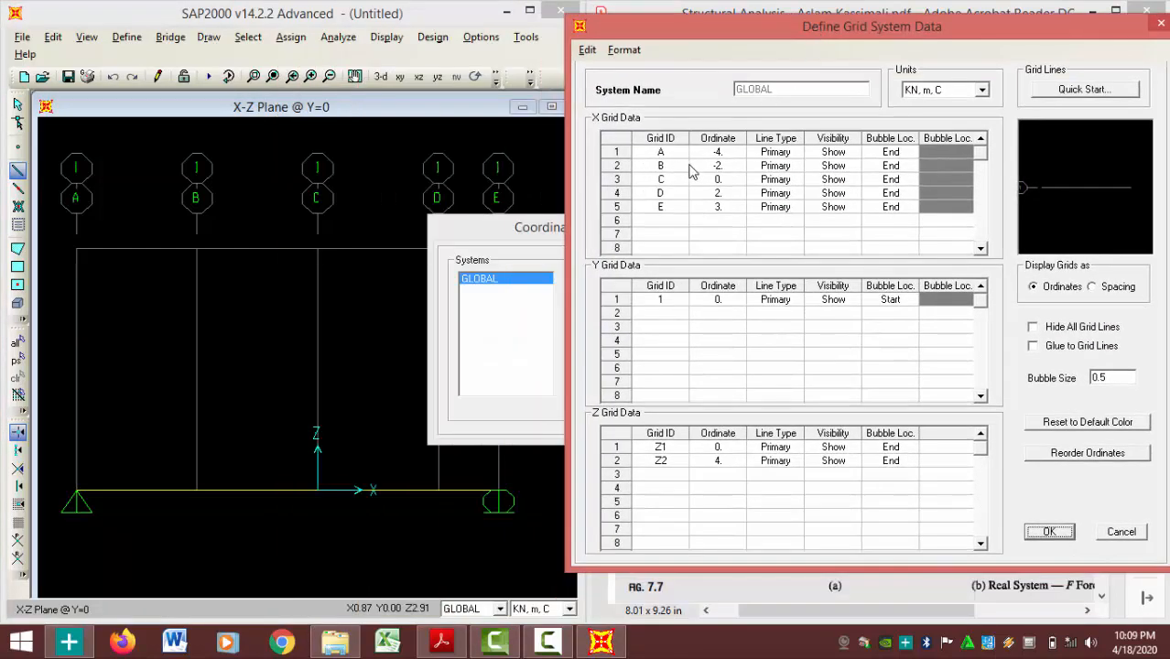
pyautogui.click(720, 167)
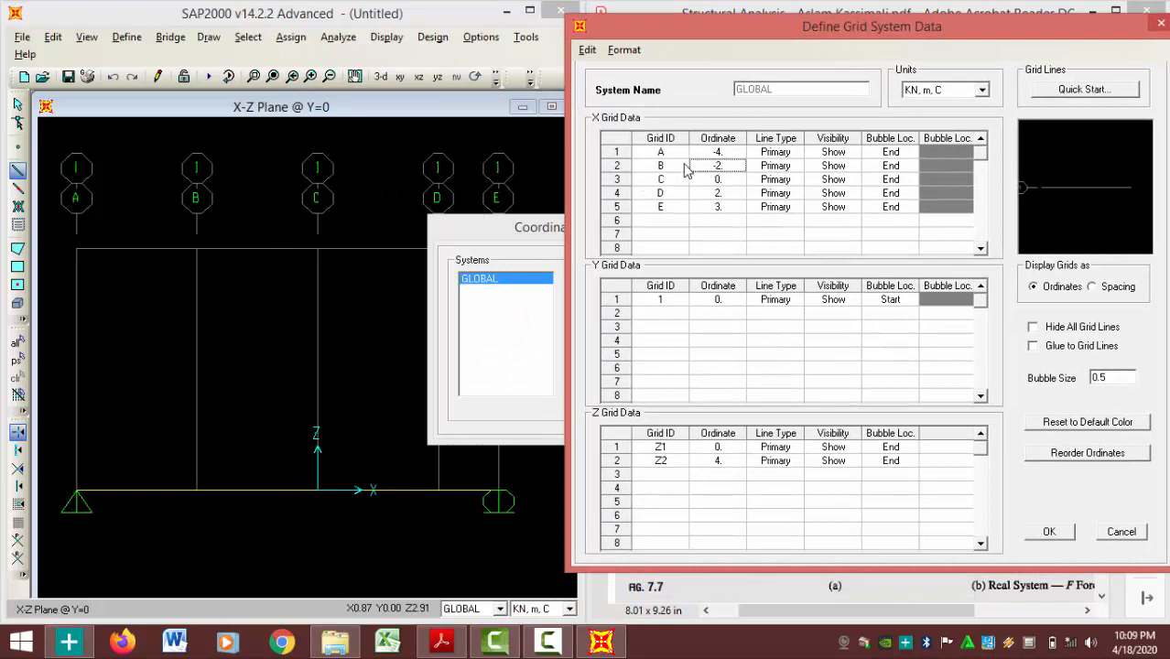
pyautogui.moveTo(727, 173); pyautogui.dragTo(897, 176)
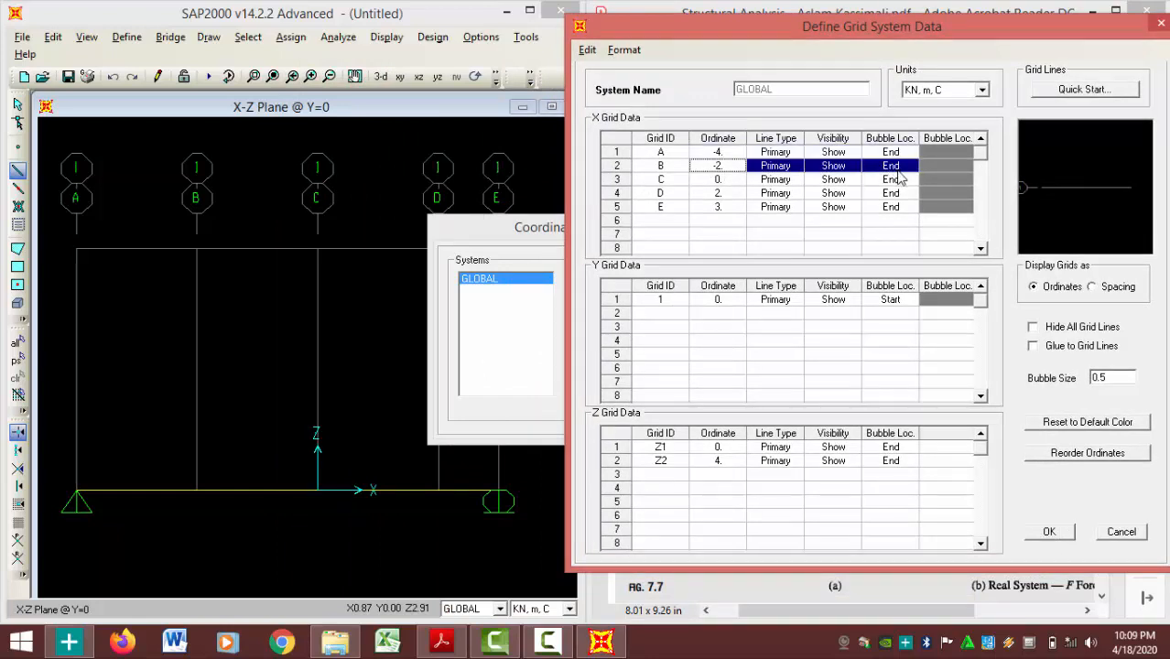
pyautogui.press('Delete')
pyautogui.moveTo(717, 194); pyautogui.dragTo(896, 205)
pyautogui.press('Delete')
# Transfer grid line C's X entries to line B with ordinate 0, Primary, Show and End, and clear line C.
pyautogui.moveTo(716, 181); pyautogui.dragTo(881, 183)
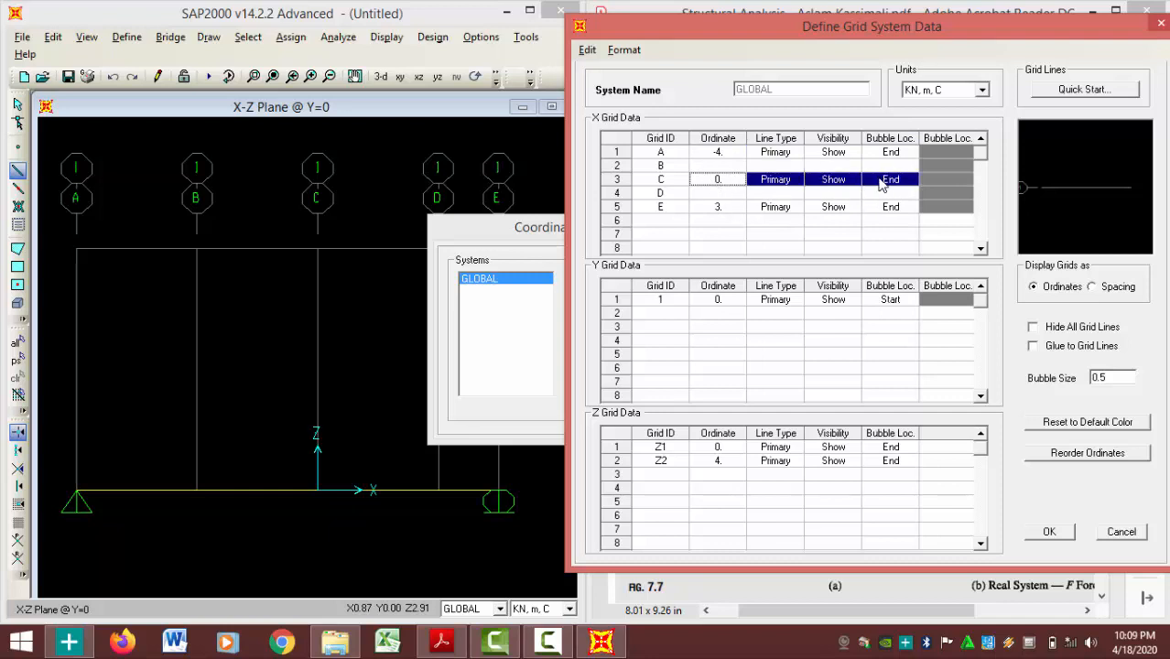
pyautogui.click(881, 183)
pyautogui.click(723, 165)
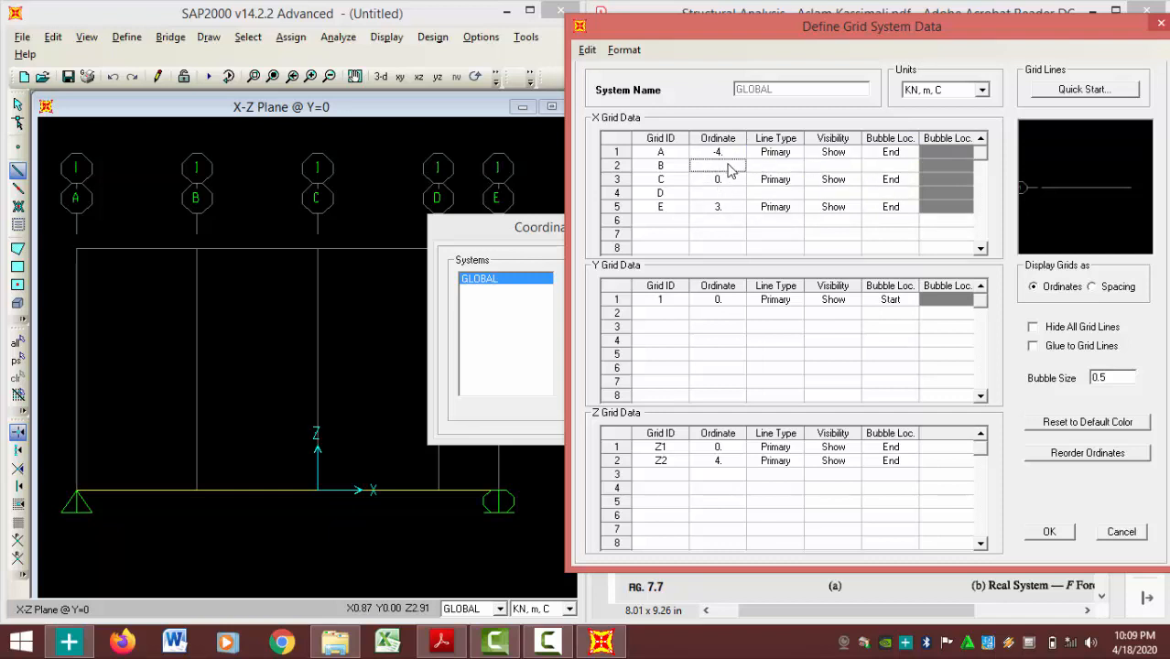
pyautogui.press('Return')
pyautogui.moveTo(717, 181); pyautogui.dragTo(884, 189)
pyautogui.press('Delete')
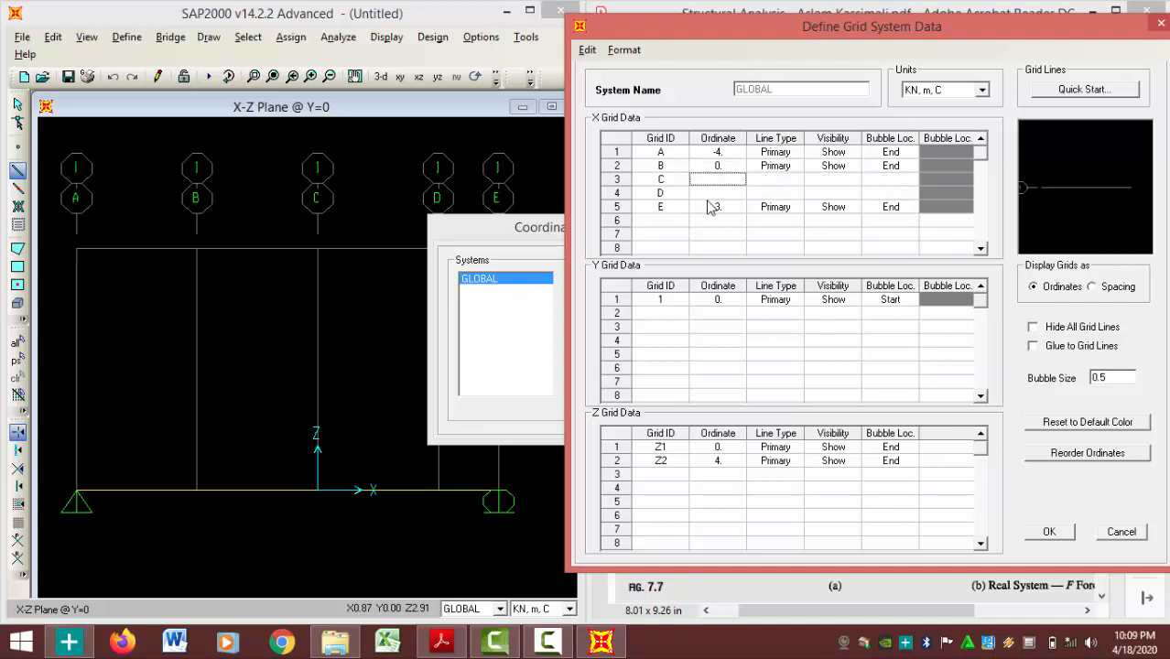
# Transfer grid line E's entries to line C with ordinate 3, delete the rows of lines D and E, and accept the grid data.
pyautogui.moveTo(706, 196); pyautogui.dragTo(846, 209)
pyautogui.moveTo(717, 210); pyautogui.dragTo(895, 215)
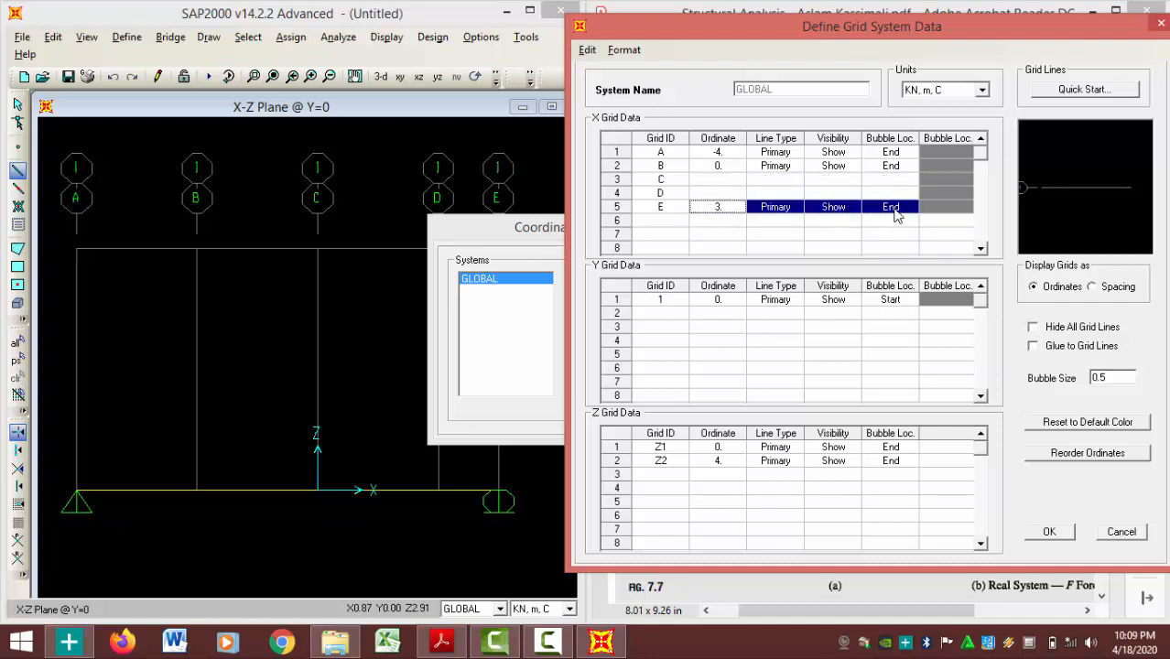
pyautogui.click(721, 181)
pyautogui.write('3.')
pyautogui.moveTo(661, 194); pyautogui.dragTo(896, 220)
pyautogui.press('Delete')
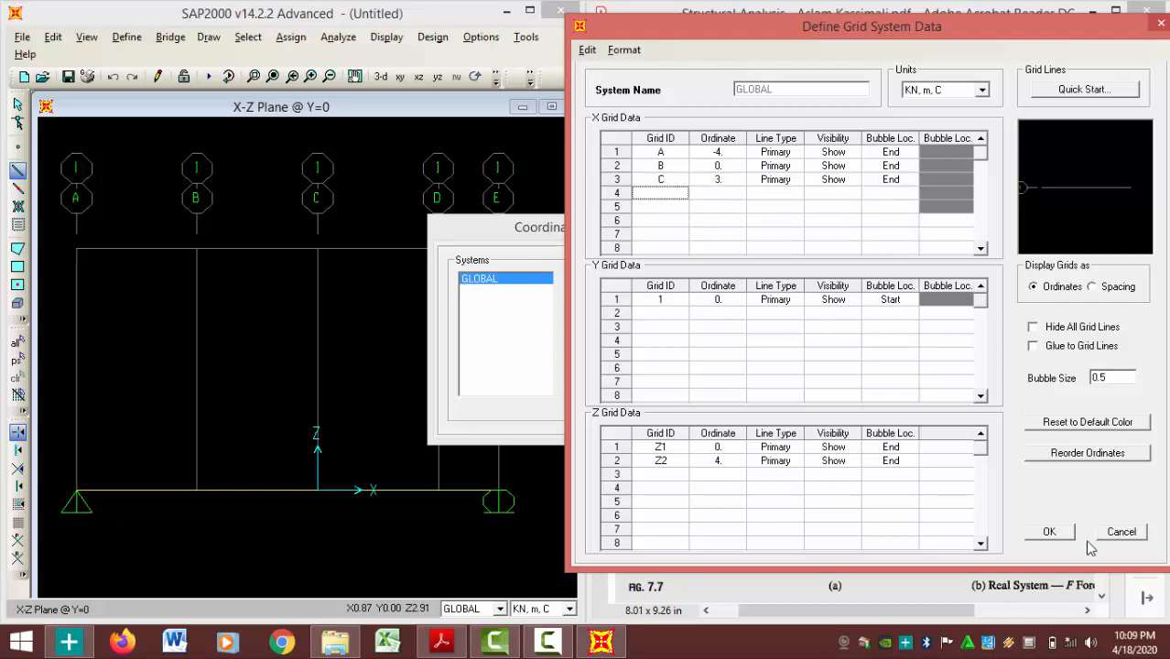
pyautogui.click(1049, 532)
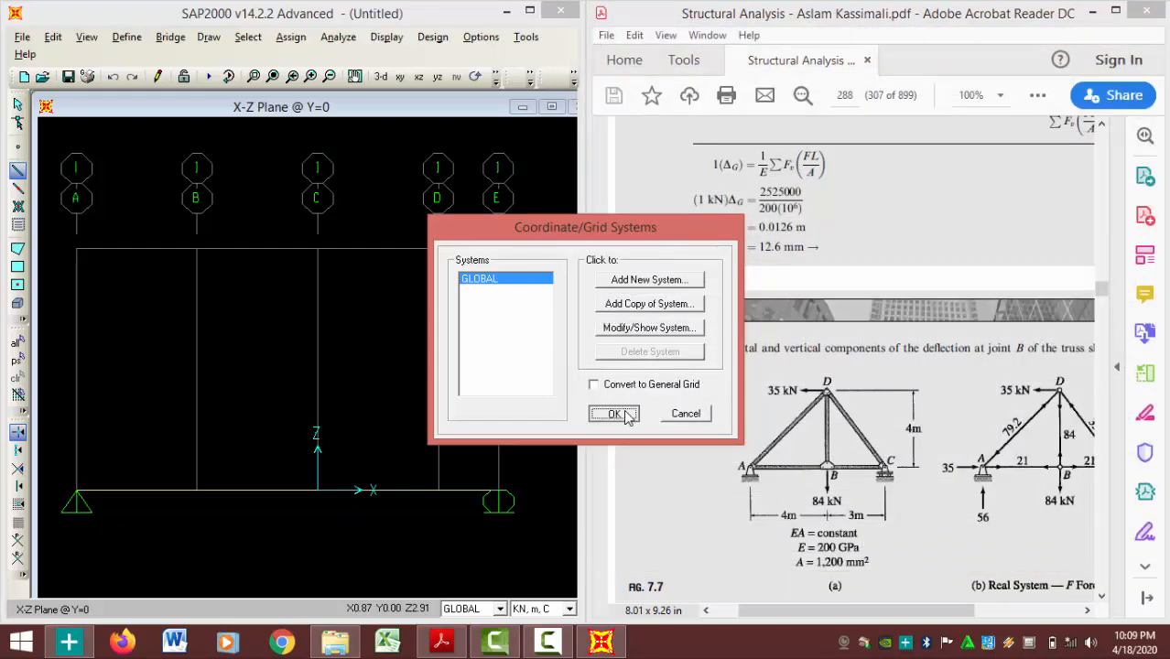
# Accept the grid systems and draw the sloping FSEC1 frame members from joint A to apex D and from D to joint C.
pyautogui.click(616, 412)
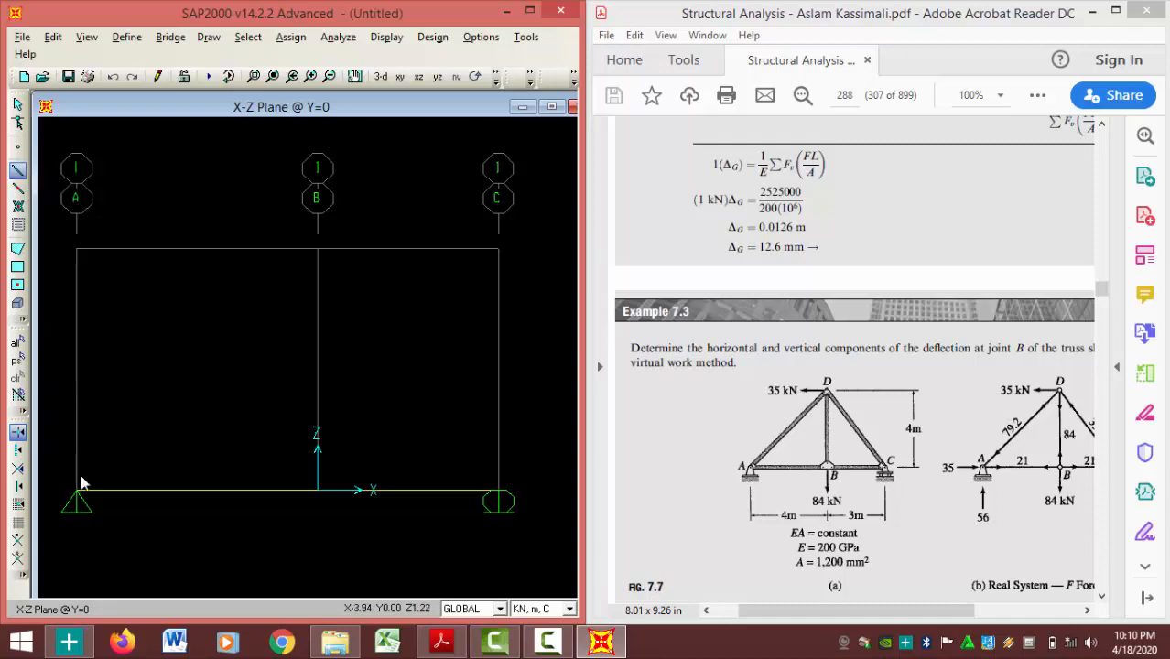
pyautogui.click(19, 171)
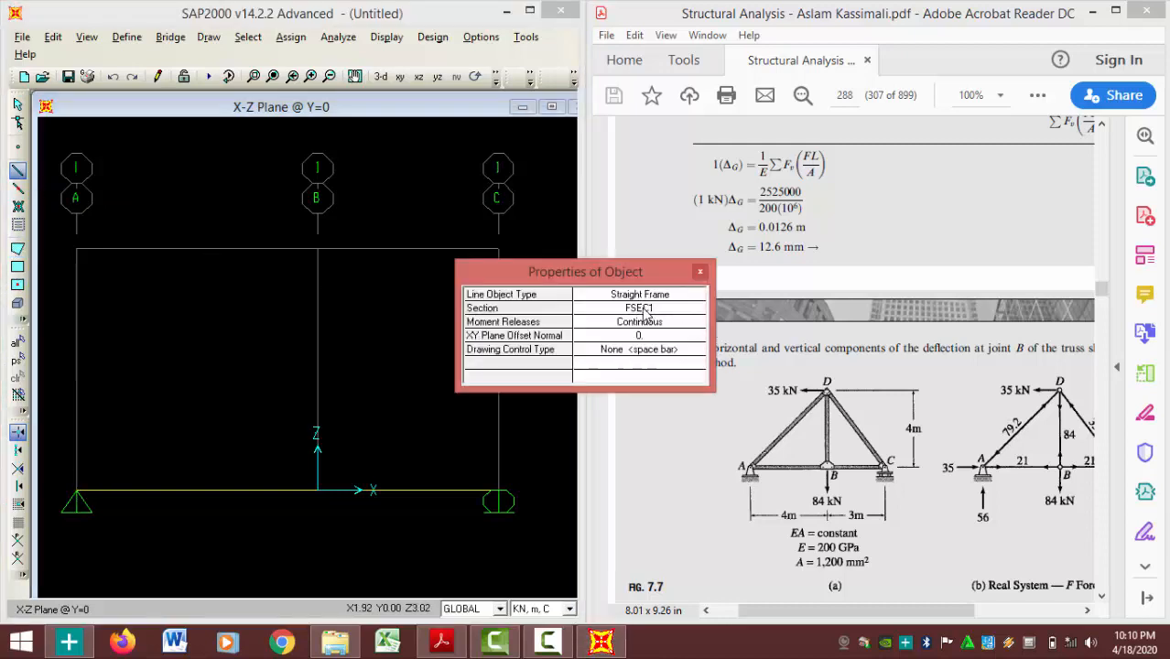
pyautogui.click(699, 271)
pyautogui.click(77, 490)
pyautogui.click(316, 249)
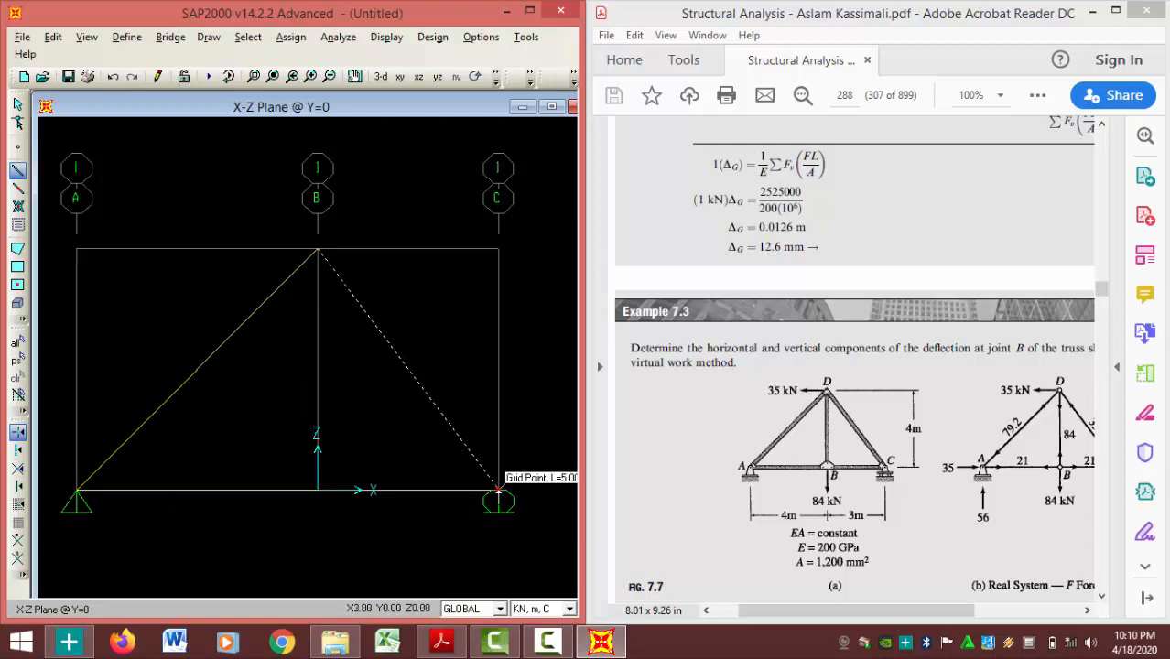
pyautogui.click(498, 490)
pyautogui.rightClick(555, 413)
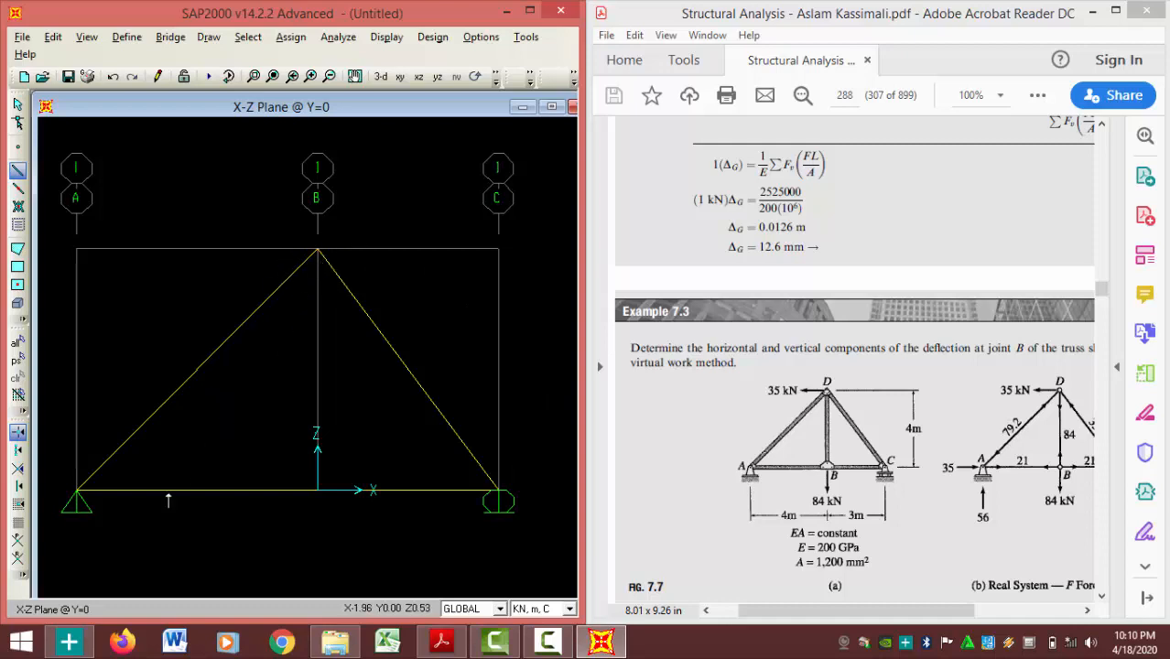
# Draw a free-ended frame member from joint A into the truss interior and delete it.
pyautogui.click(76, 490)
pyautogui.click(281, 363)
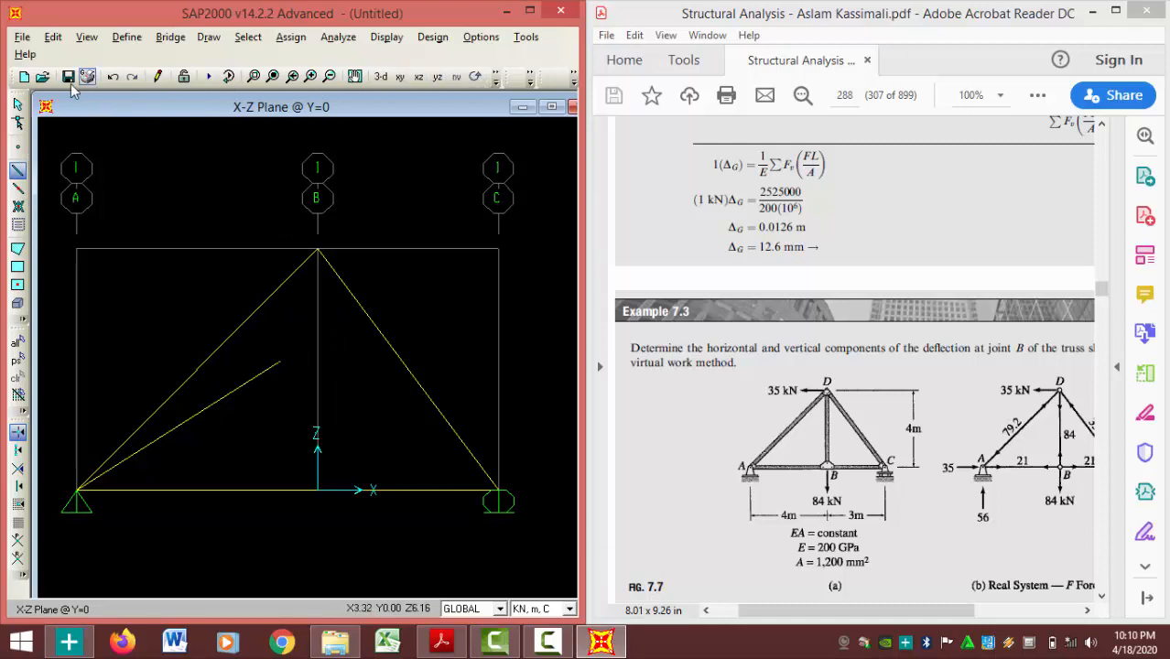
pyautogui.click(18, 103)
pyautogui.click(254, 378)
pyautogui.press('Delete')
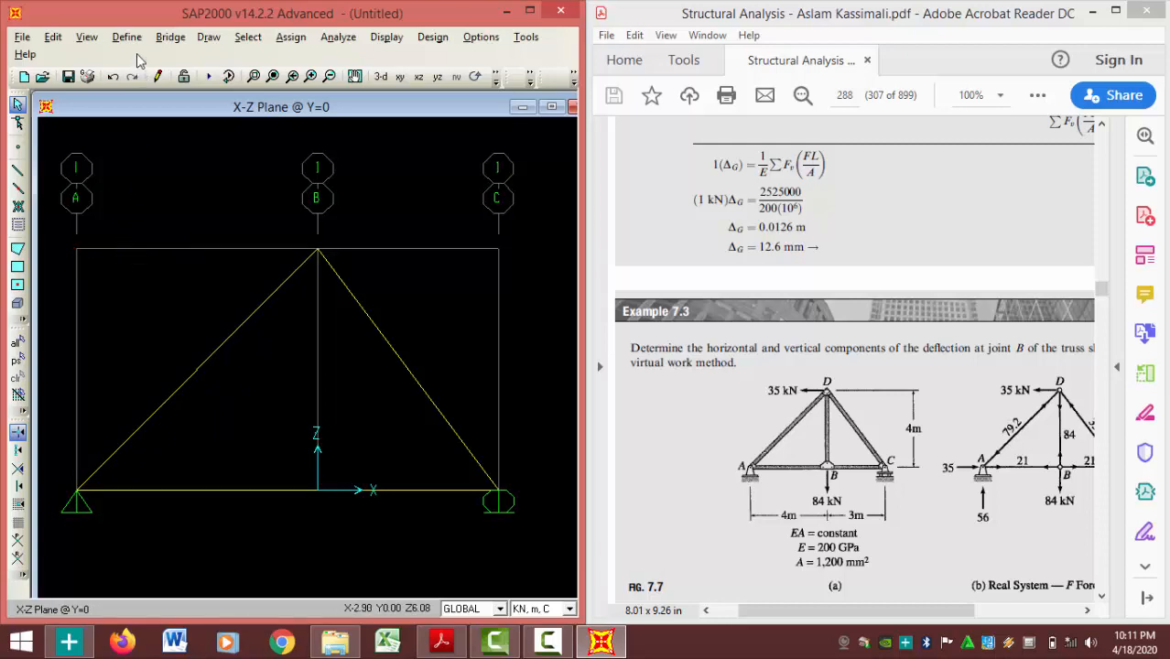
# Hide the grid lines in the X-Z plane view.
pyautogui.click(97, 38)
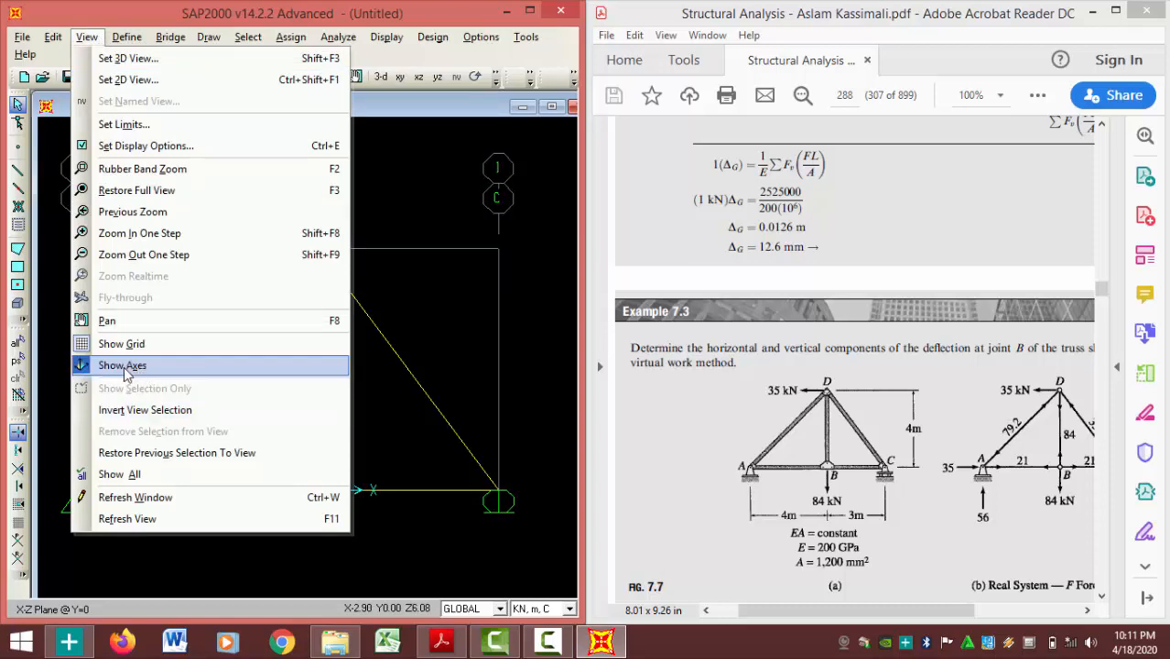
pyautogui.click(207, 345)
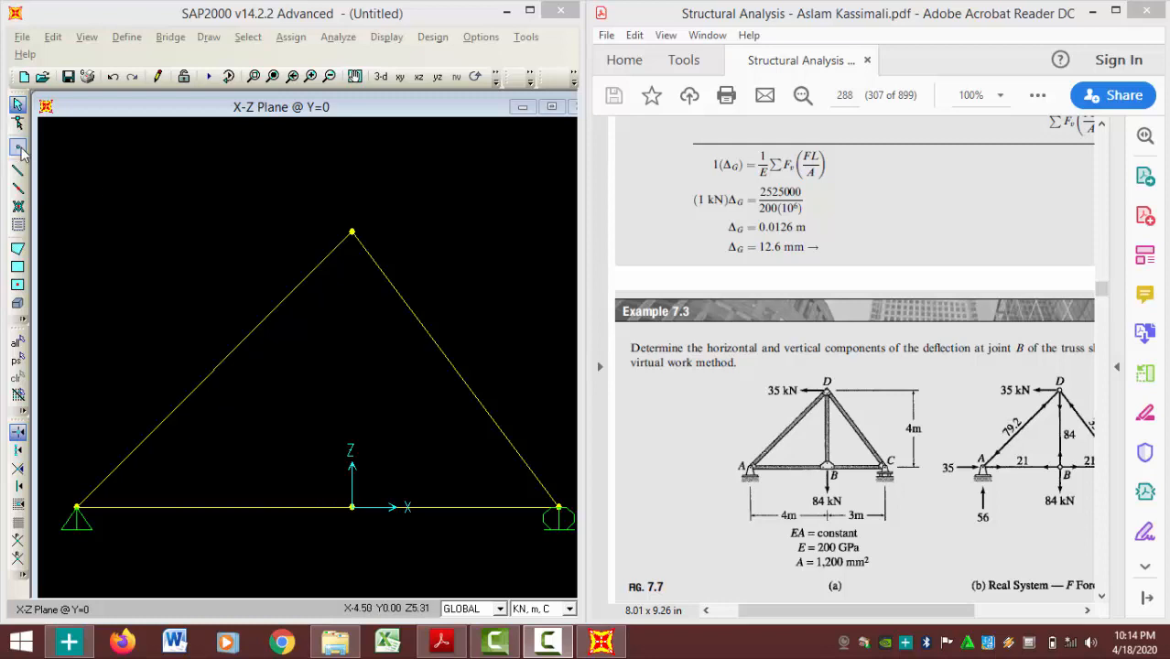
pyautogui.click(187, 15)
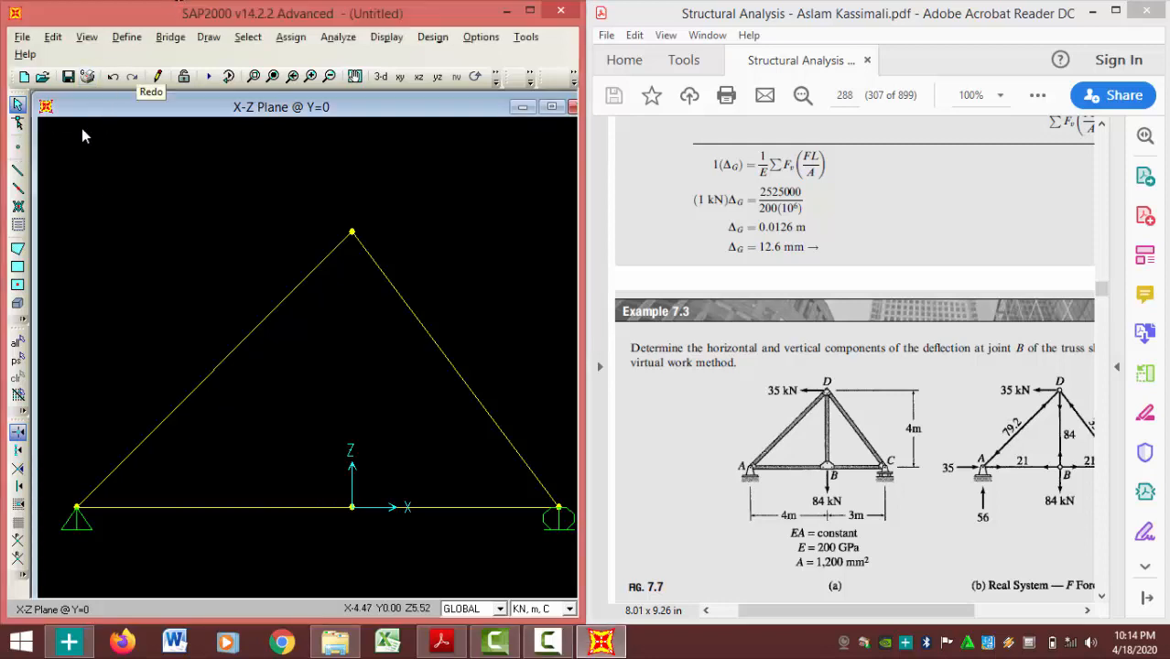
# Place a joint above support A with Offset Z 4 and draw an FSEC1 frame member from it down to the support.
pyautogui.click(20, 149)
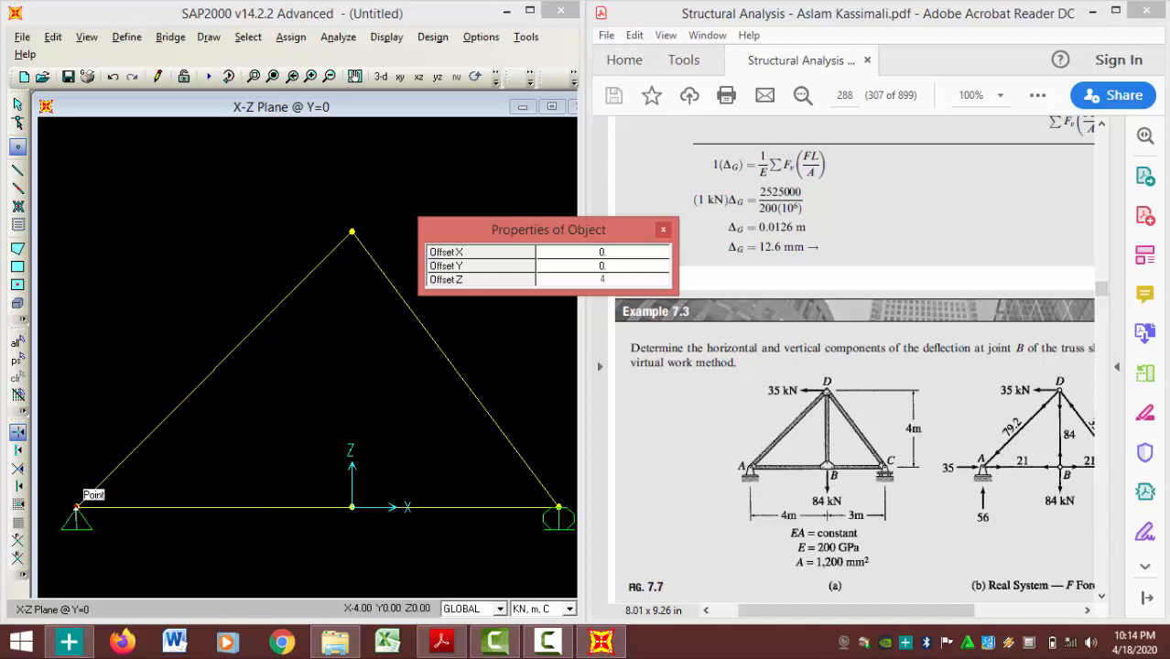
pyautogui.click(77, 506)
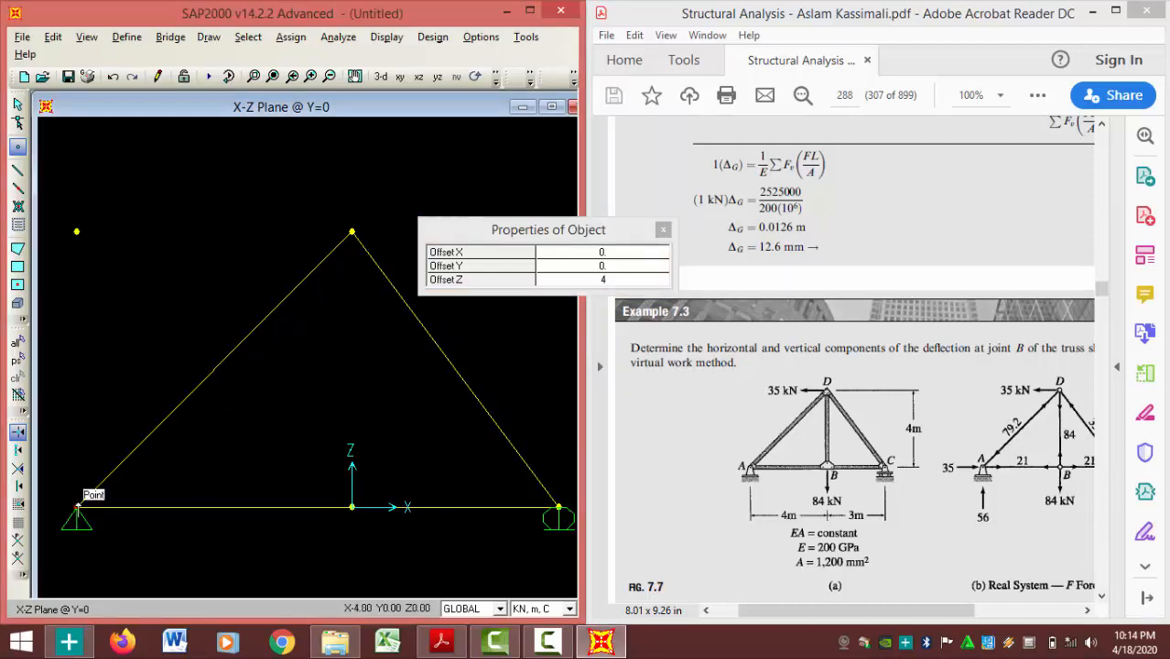
pyautogui.click(18, 172)
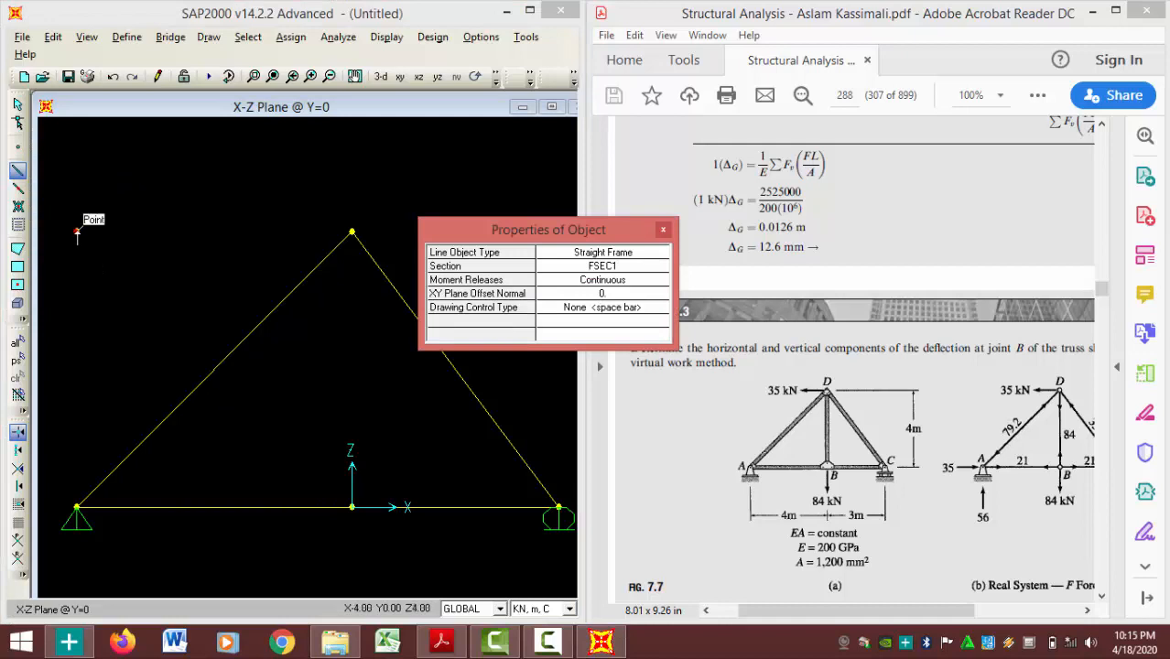
pyautogui.click(77, 231)
pyautogui.click(77, 507)
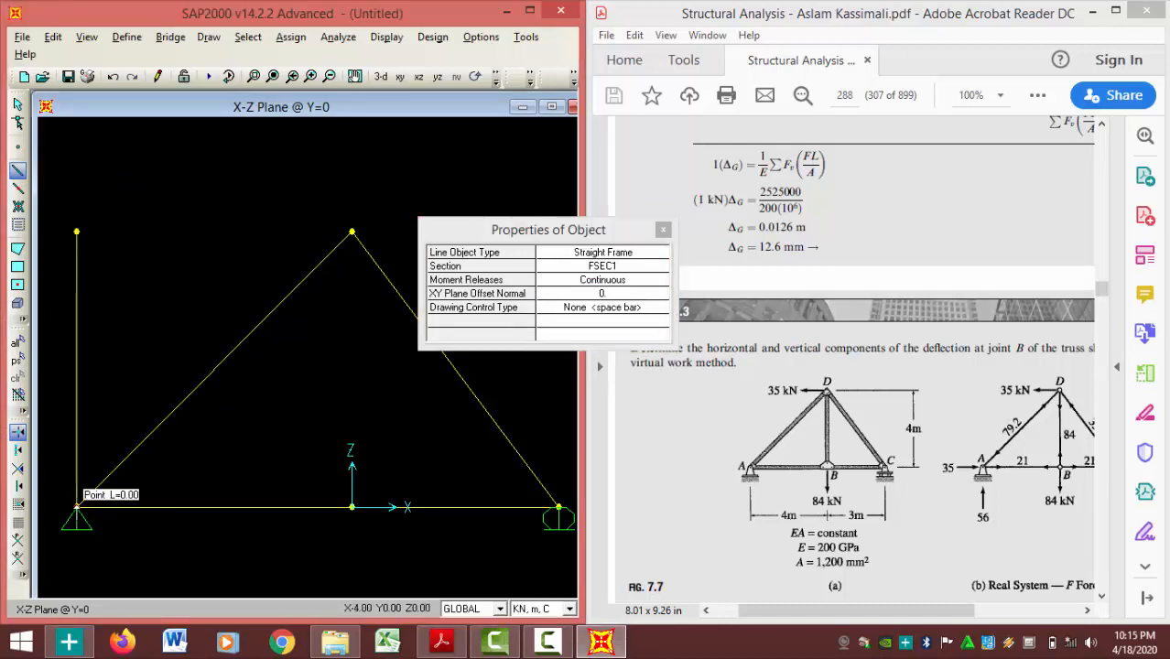
# Check the location information of the vertical frame member above support A.
pyautogui.click(19, 105)
pyautogui.click(78, 265)
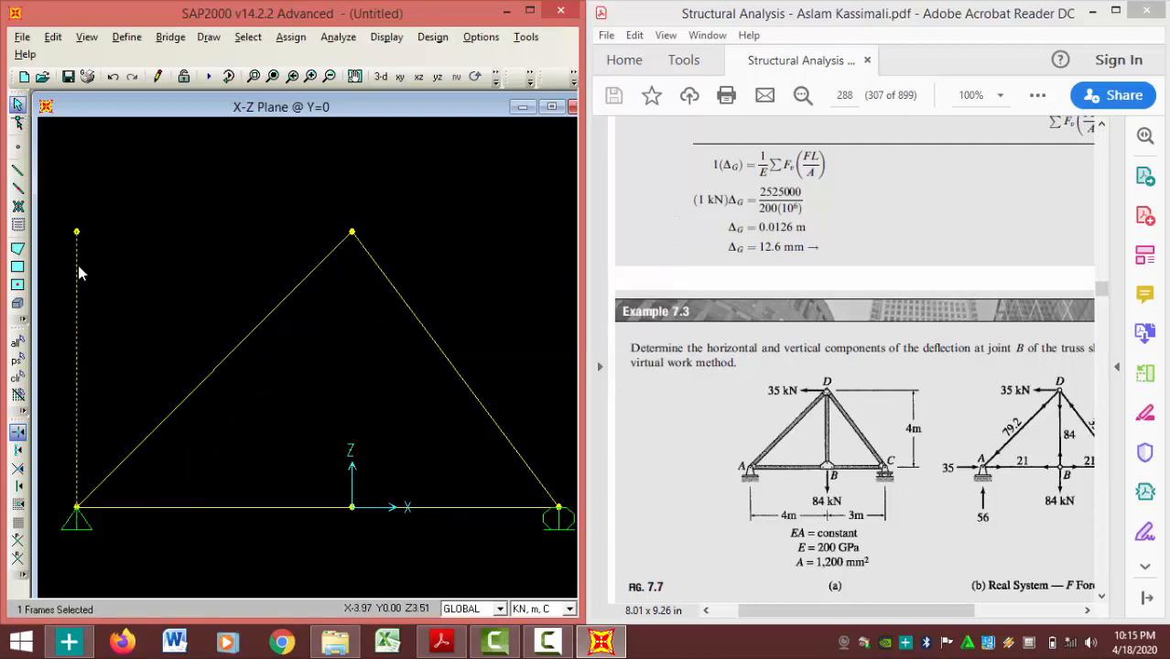
pyautogui.rightClick(77, 265)
pyautogui.click(431, 142)
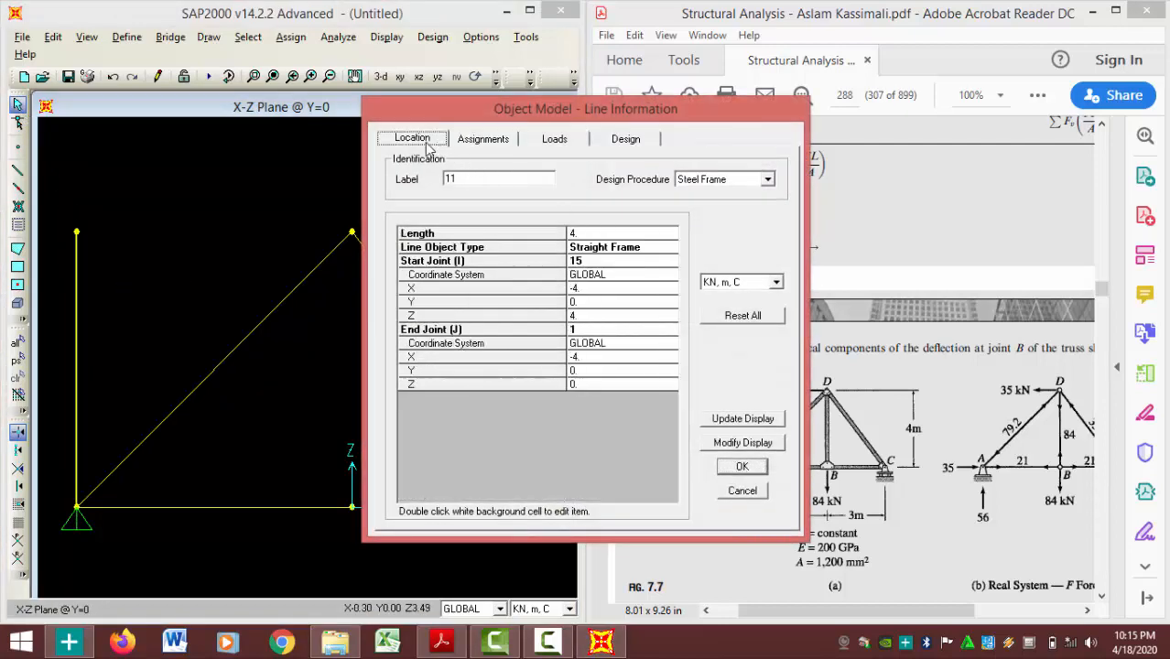
pyautogui.click(757, 469)
# Delete the vertical frame member above support A together with its upper joint.
pyautogui.moveTo(58, 197); pyautogui.dragTo(103, 491)
pyautogui.hotkey('ctrl', 'q')
pyautogui.click(76, 333)
pyautogui.press('Delete')
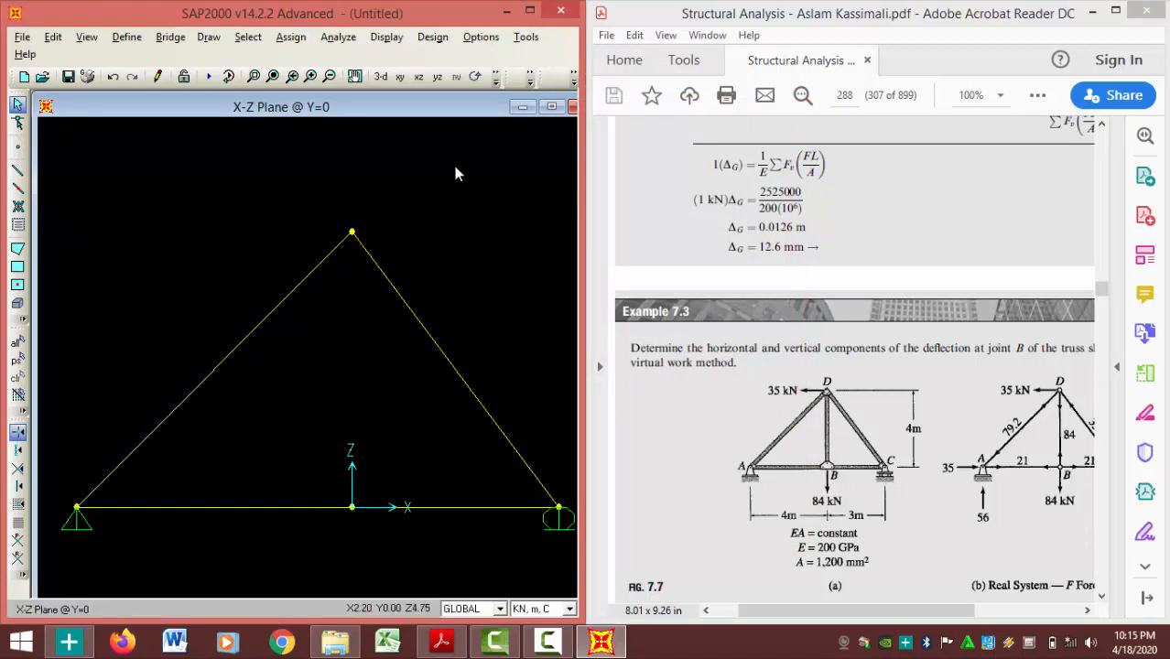
# Draw the vertical FSEC1 frame member from apex joint D down to joint B on the bottom chord.
pyautogui.click(441, 641)
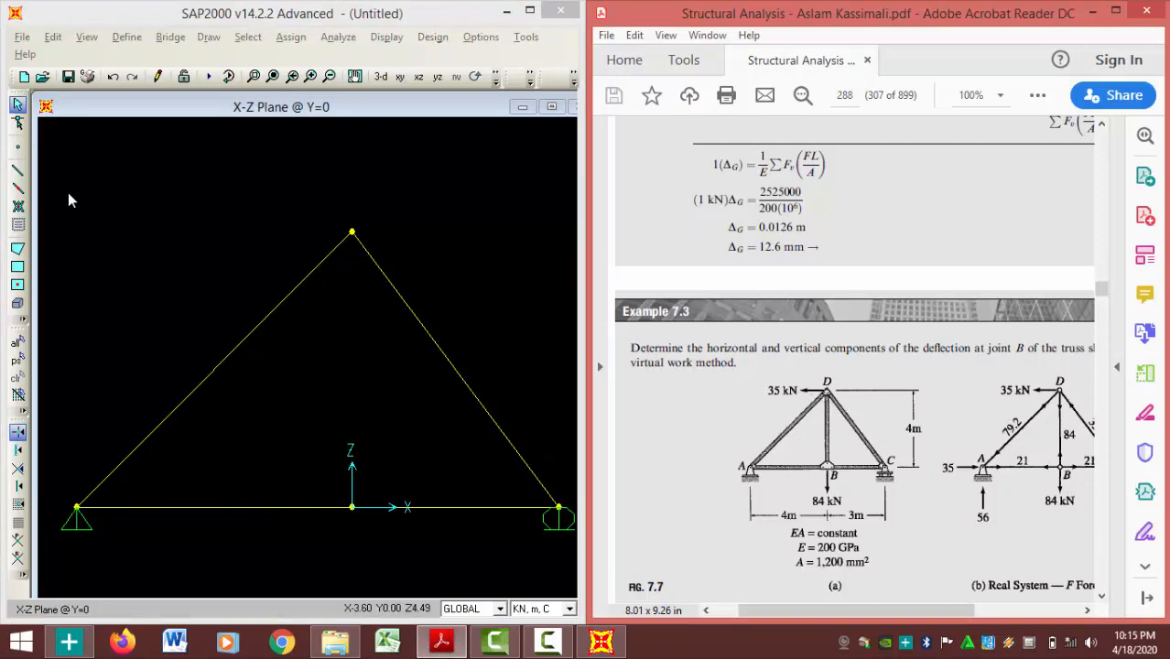
pyautogui.click(18, 172)
pyautogui.click(18, 172)
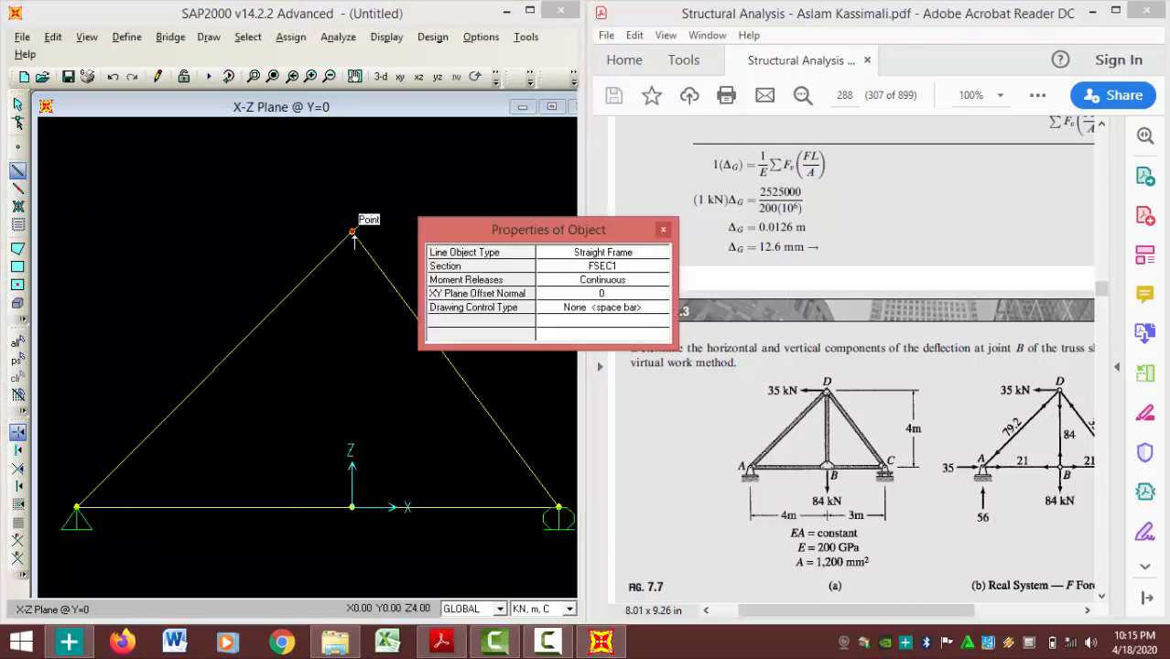
pyautogui.click(352, 234)
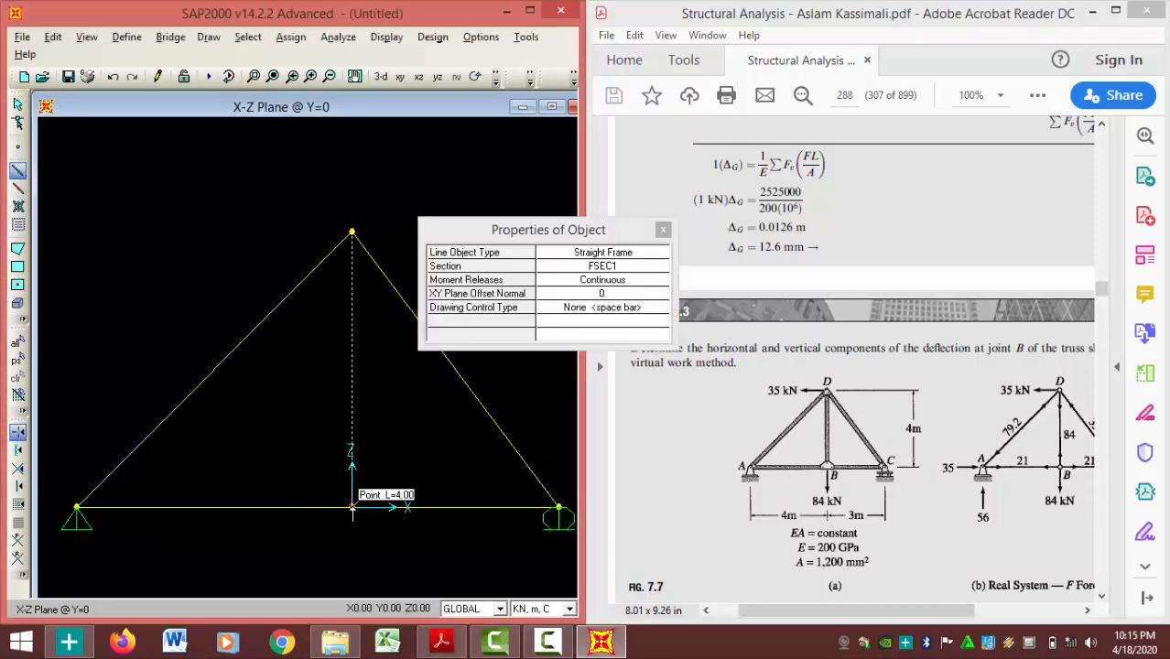
pyautogui.click(353, 507)
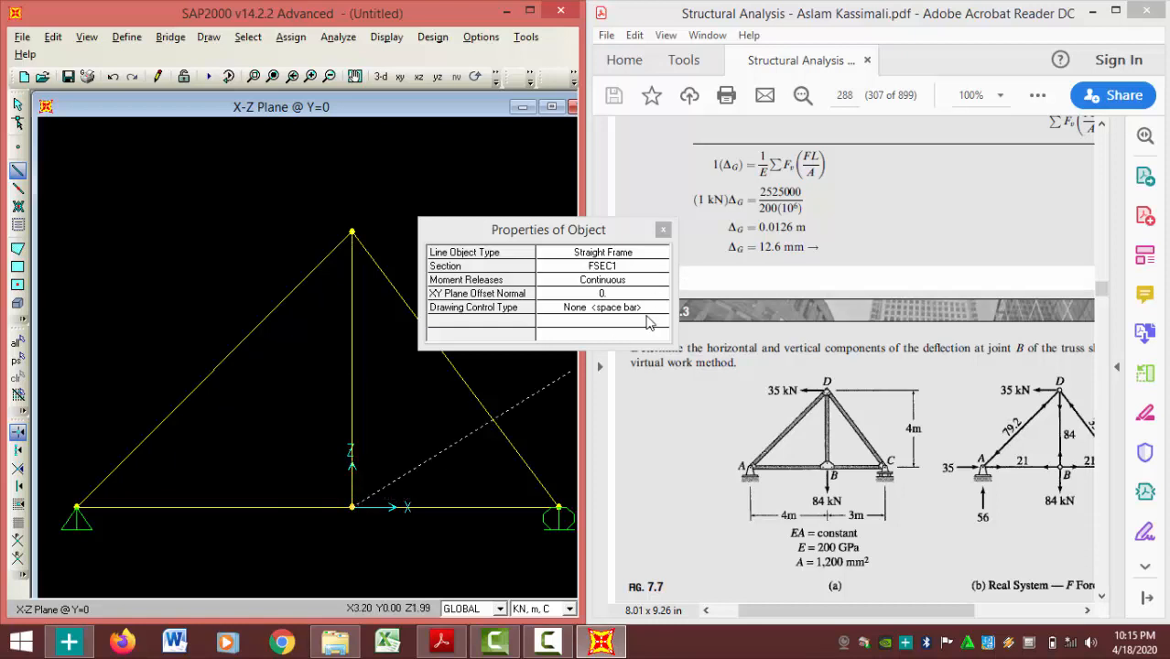
pyautogui.click(663, 230)
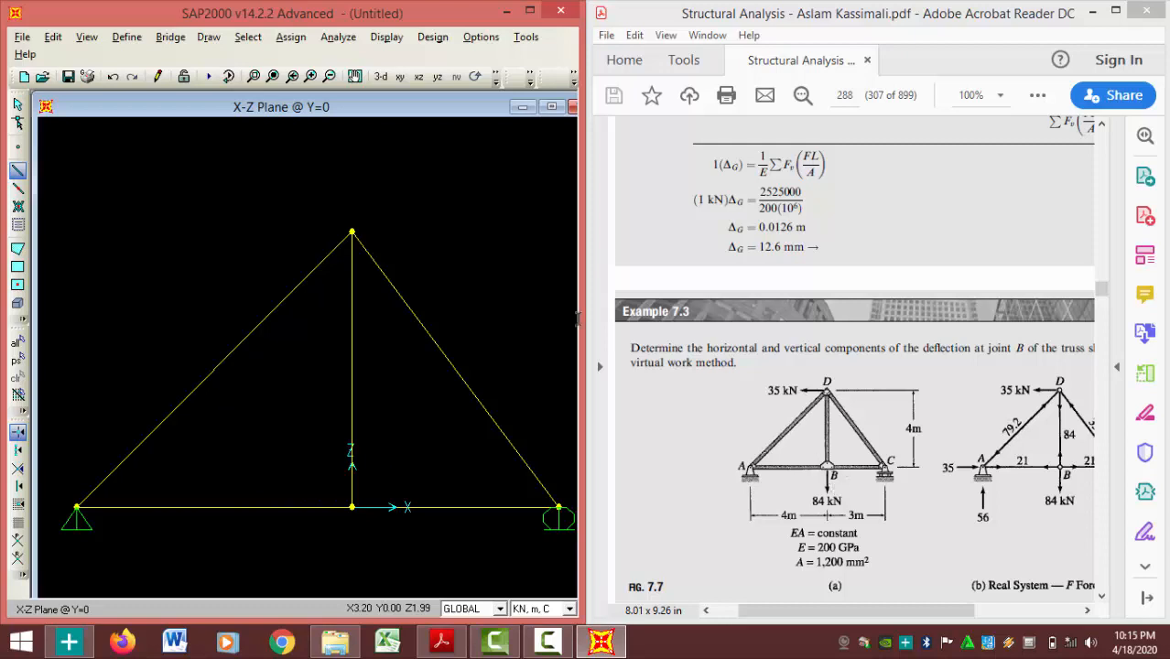
pyautogui.press('Escape')
# Assign a DEAD joint force of -35 kN in Global X to apex joint D.
pyautogui.click(353, 232)
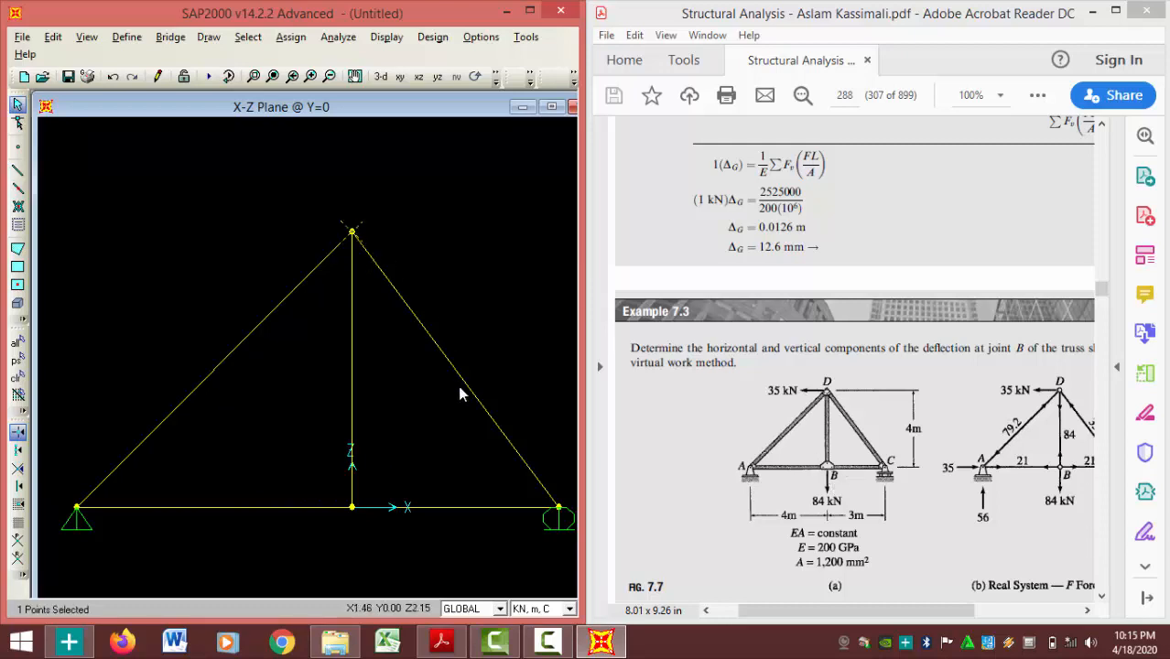
pyautogui.click(291, 36)
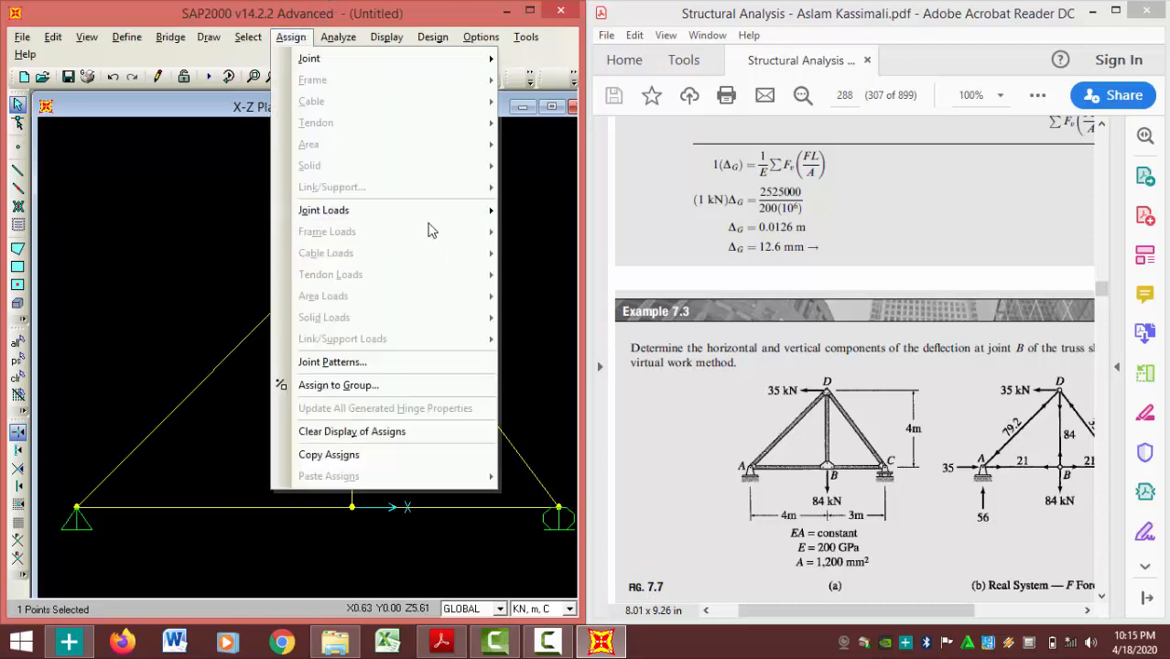
pyautogui.moveTo(427, 220)
pyautogui.click(529, 211)
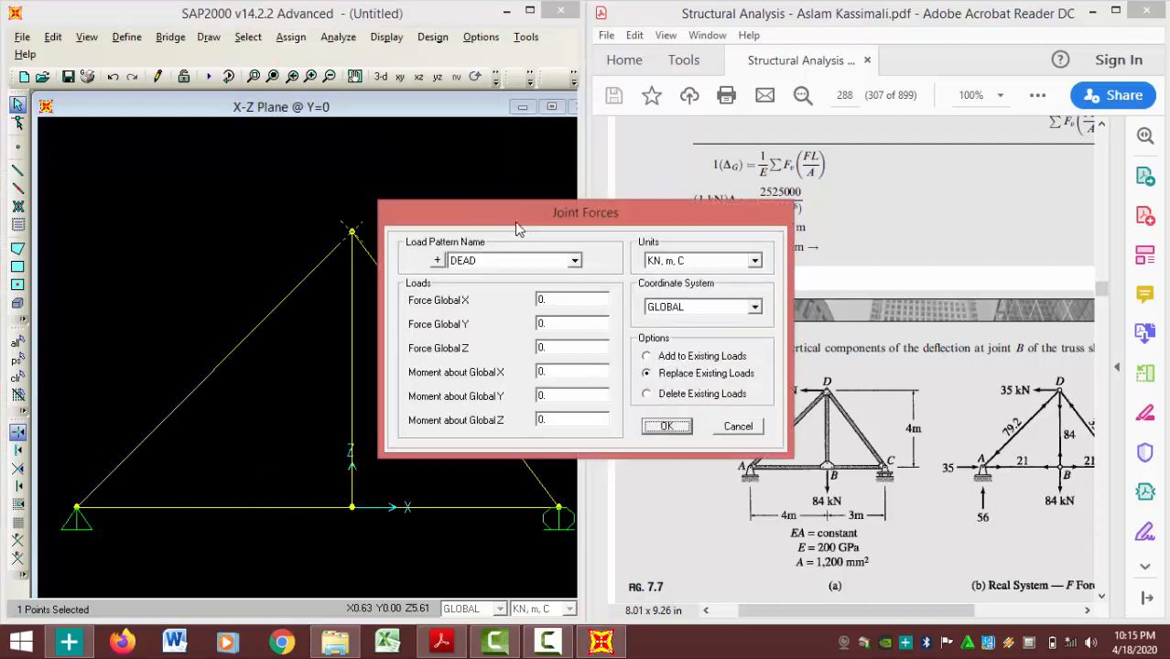
pyautogui.moveTo(533, 205); pyautogui.dragTo(638, 91)
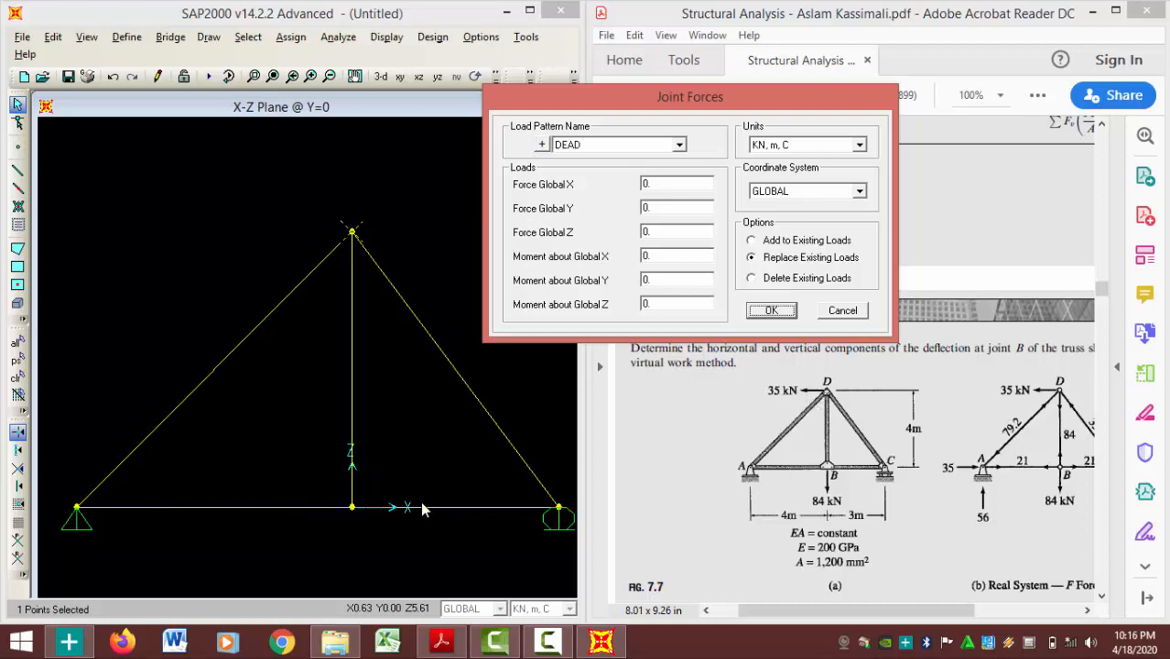
pyautogui.doubleClick(661, 184)
pyautogui.click(772, 310)
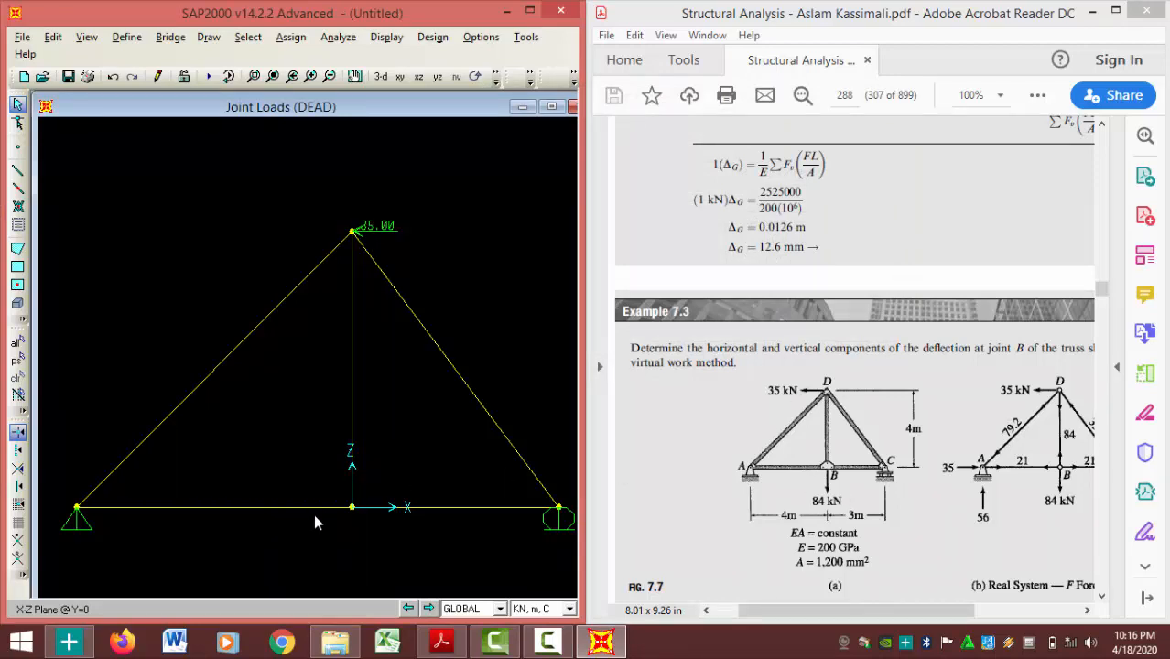
# Assign a DEAD joint force of 0 in Global X and -84 kN in Global Z to bottom chord joint B.
pyautogui.click(356, 510)
pyautogui.click(290, 36)
pyautogui.moveTo(371, 212)
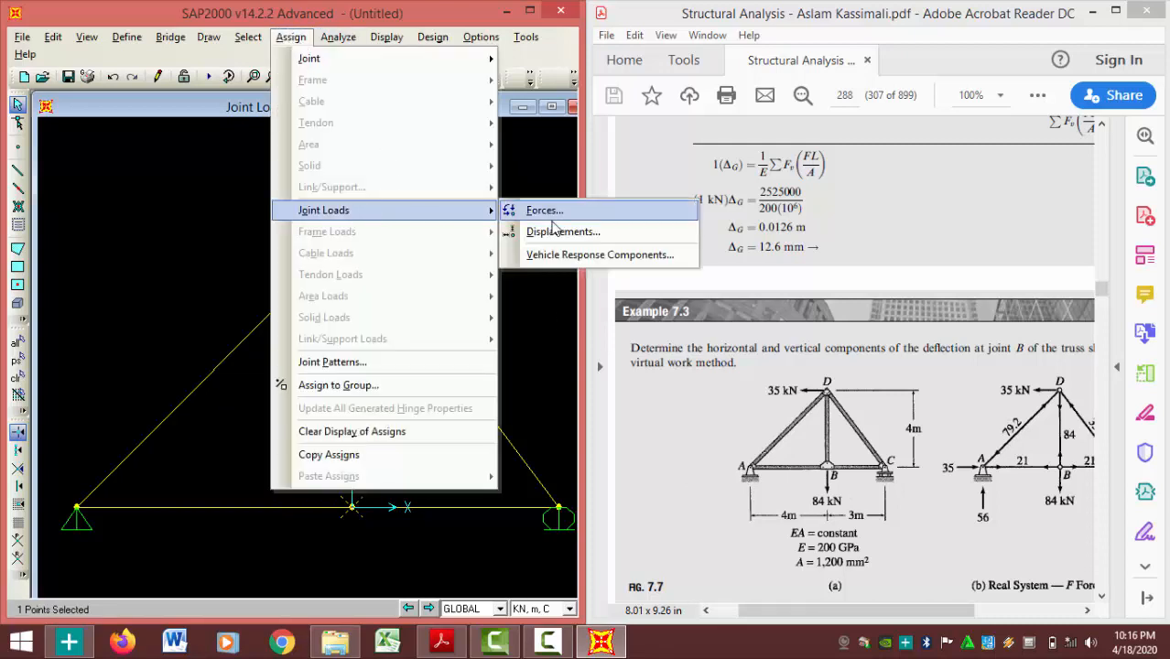
pyautogui.click(554, 214)
pyautogui.doubleClick(557, 299)
pyautogui.write('0')
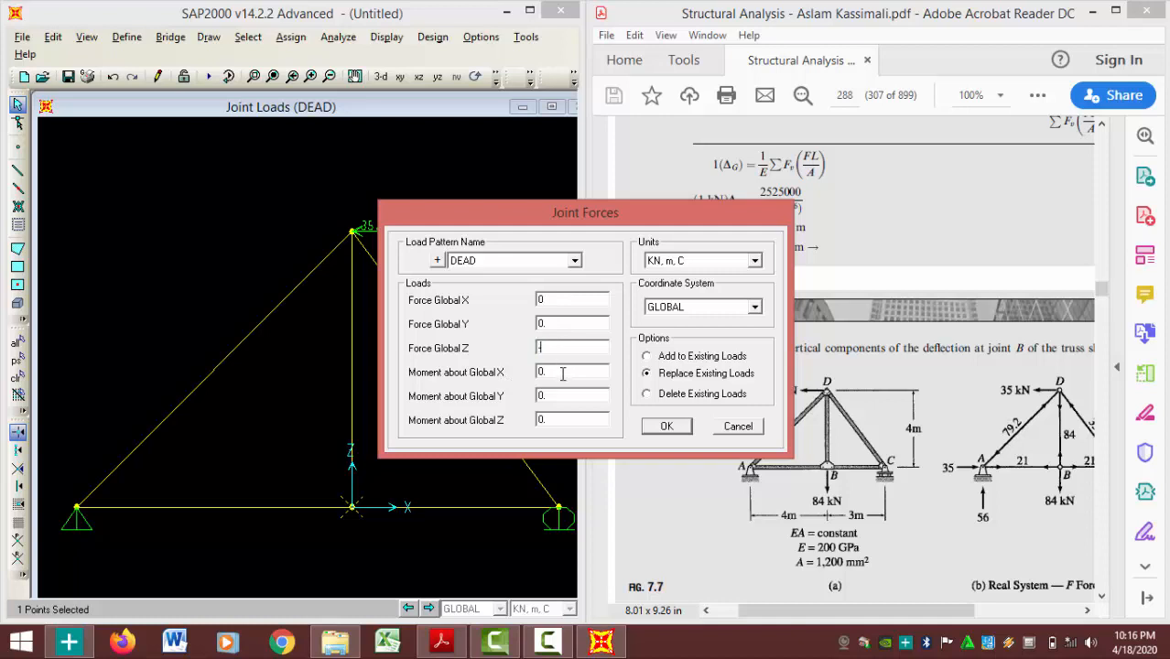
pyautogui.write('-84')
pyautogui.click(667, 425)
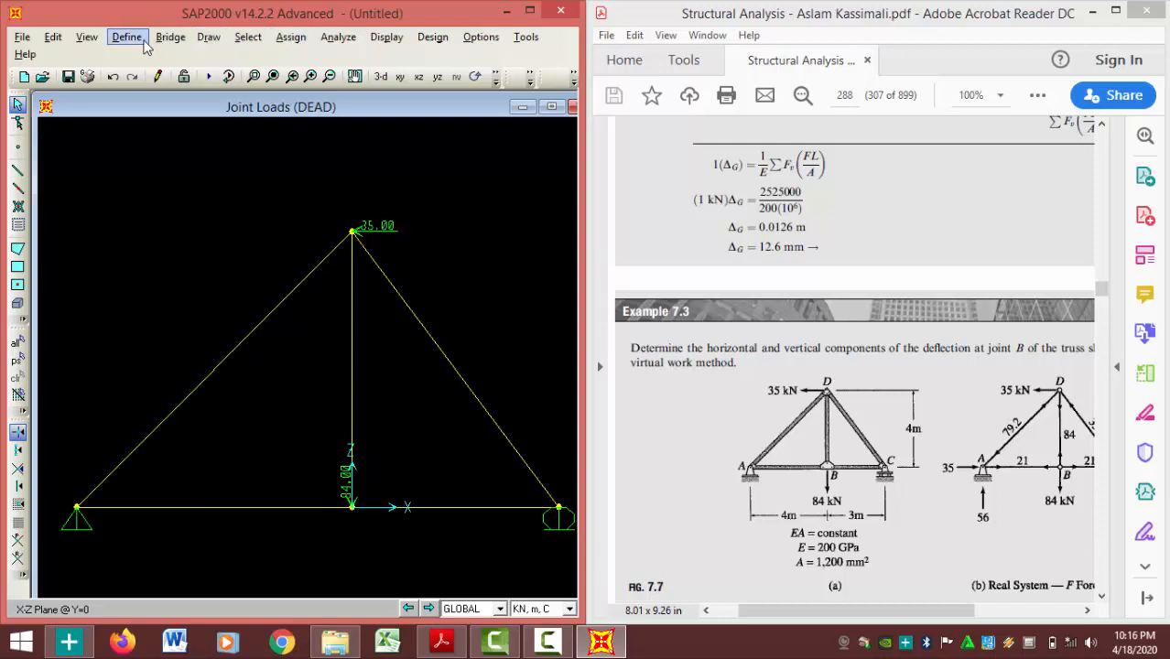
# Create a copy of the A992Fy50 steel material and name it Contoh3.
pyautogui.click(143, 42)
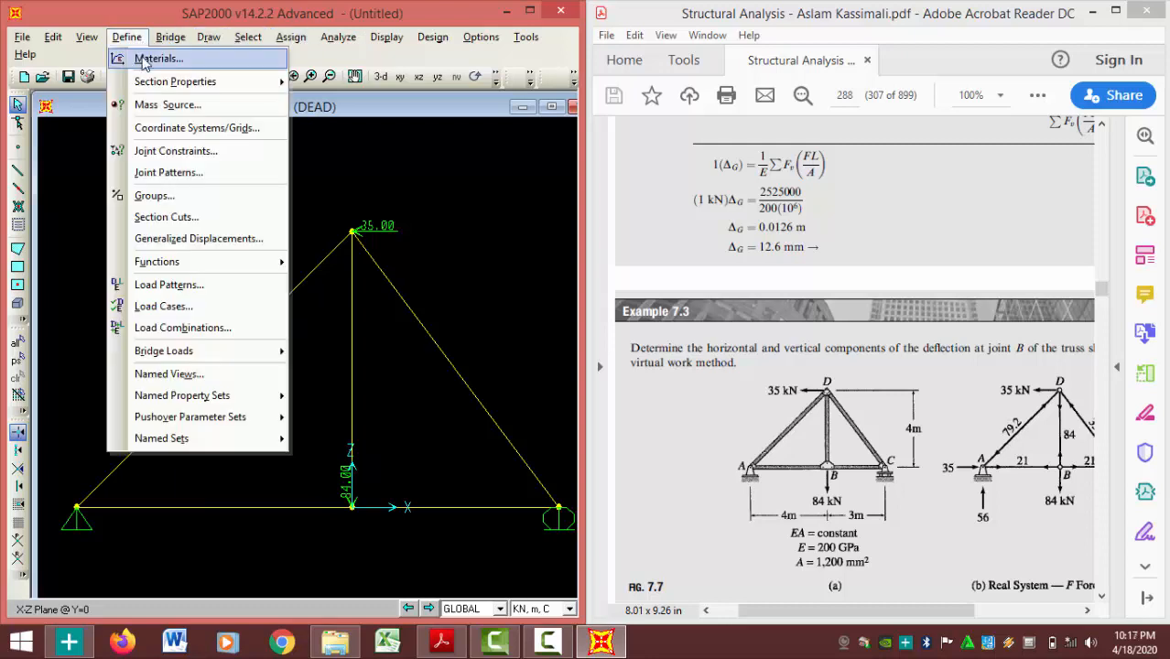
pyautogui.click(159, 58)
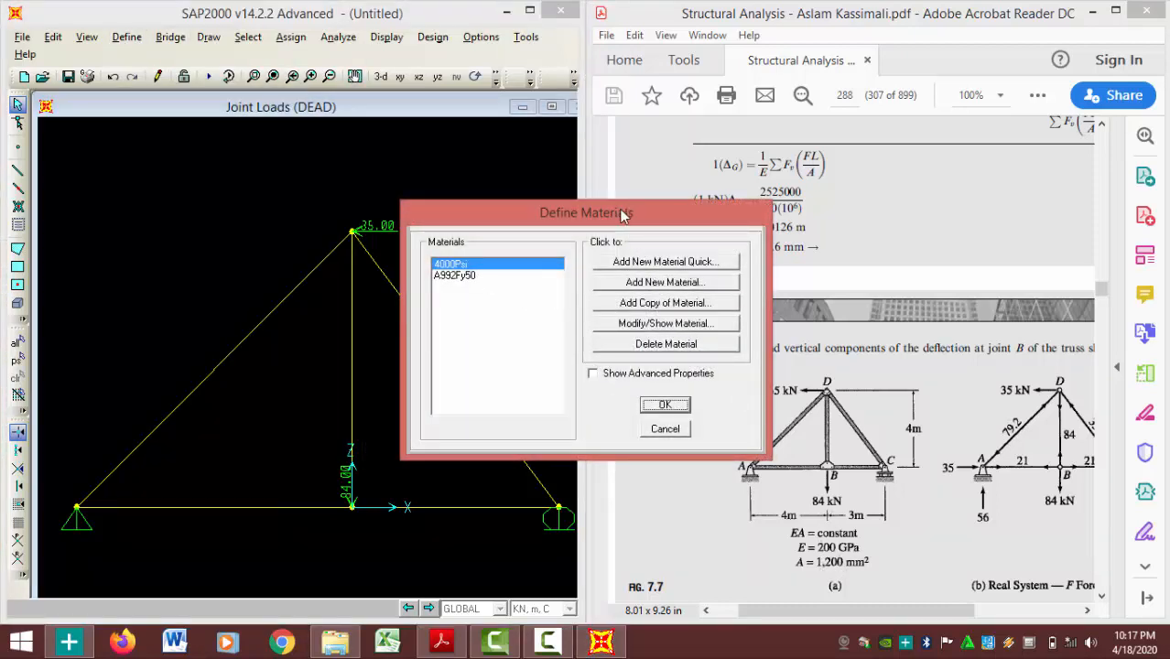
pyautogui.moveTo(625, 209); pyautogui.dragTo(507, 187)
pyautogui.click(383, 254)
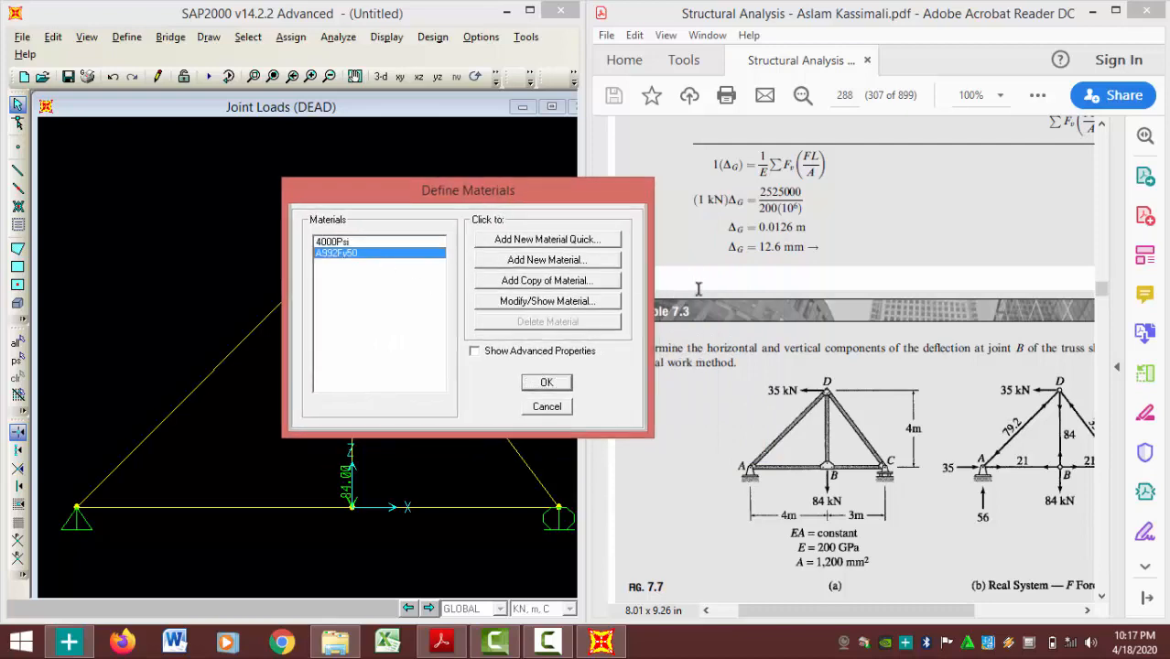
pyautogui.click(553, 285)
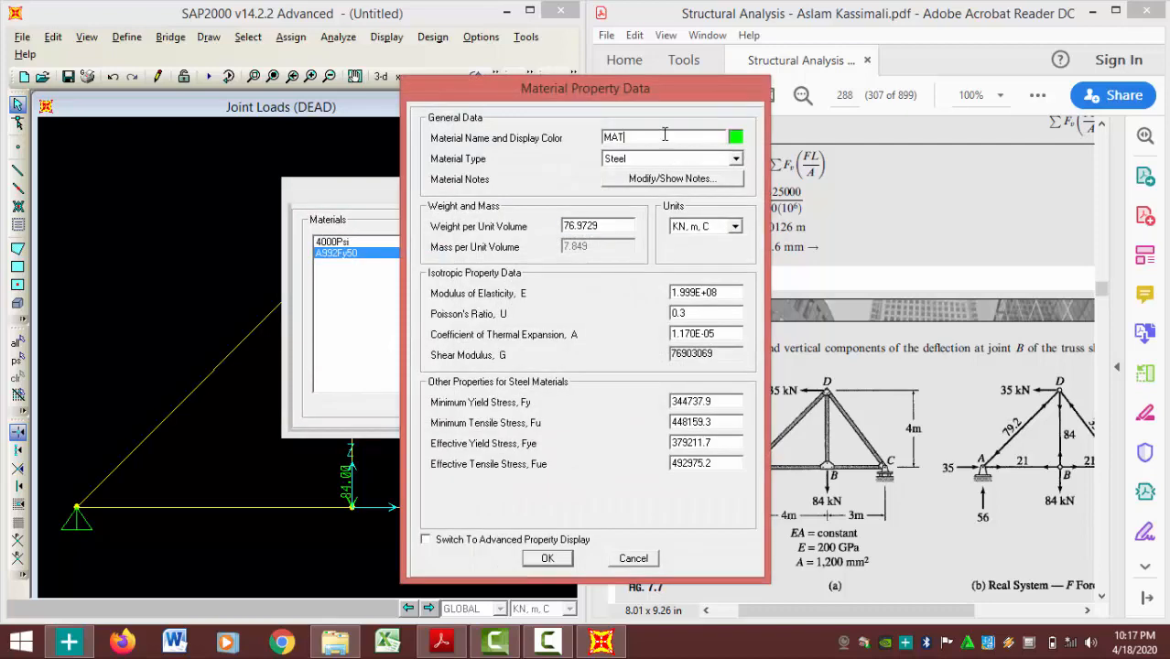
pyautogui.write('Contoh3')
# Set the Contoh3 material's units to N, mm, C and its modulus of elasticity to 200000, then accept the material definition.
pyautogui.click(734, 226)
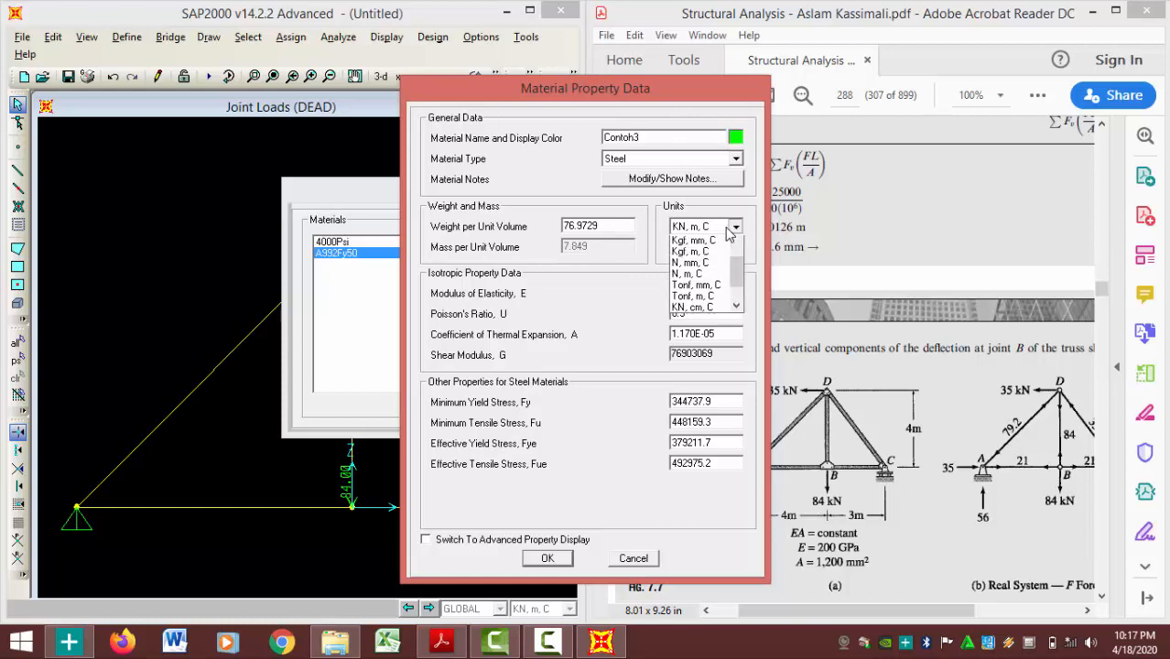
pyautogui.click(707, 280)
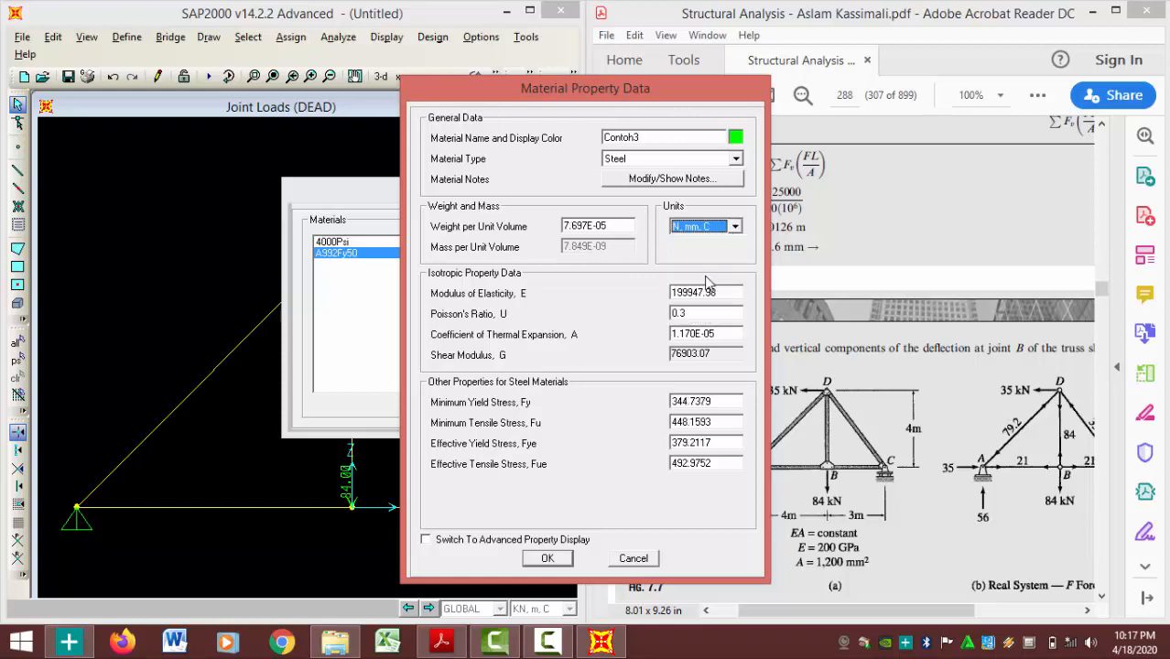
pyautogui.click(724, 292)
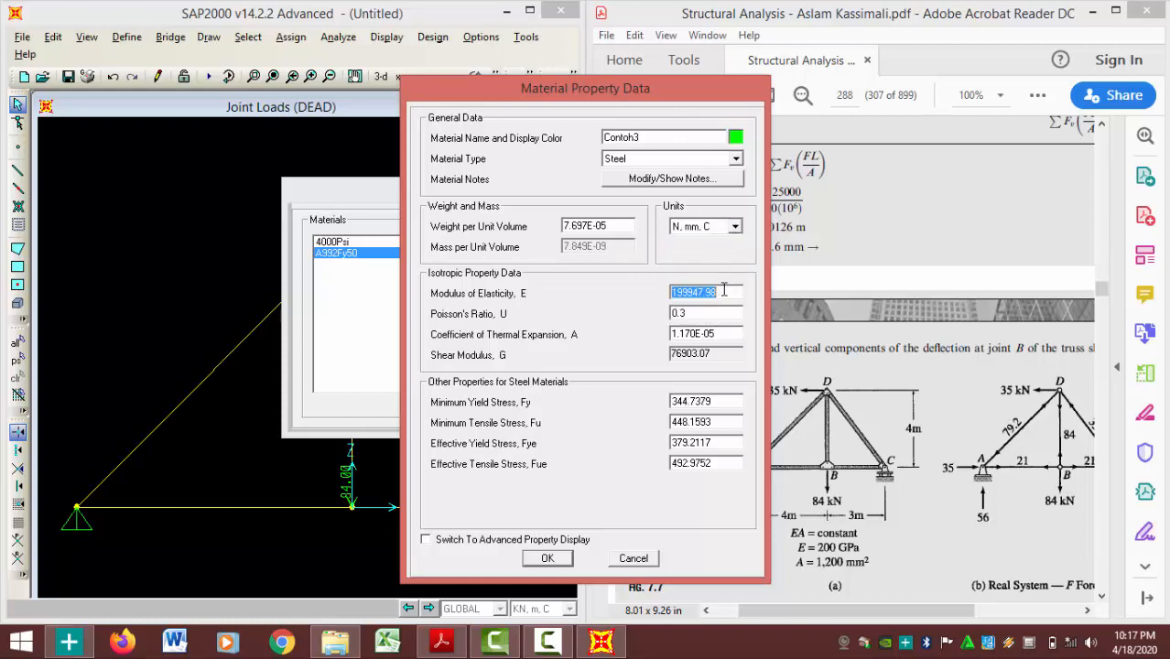
pyautogui.write('200000')
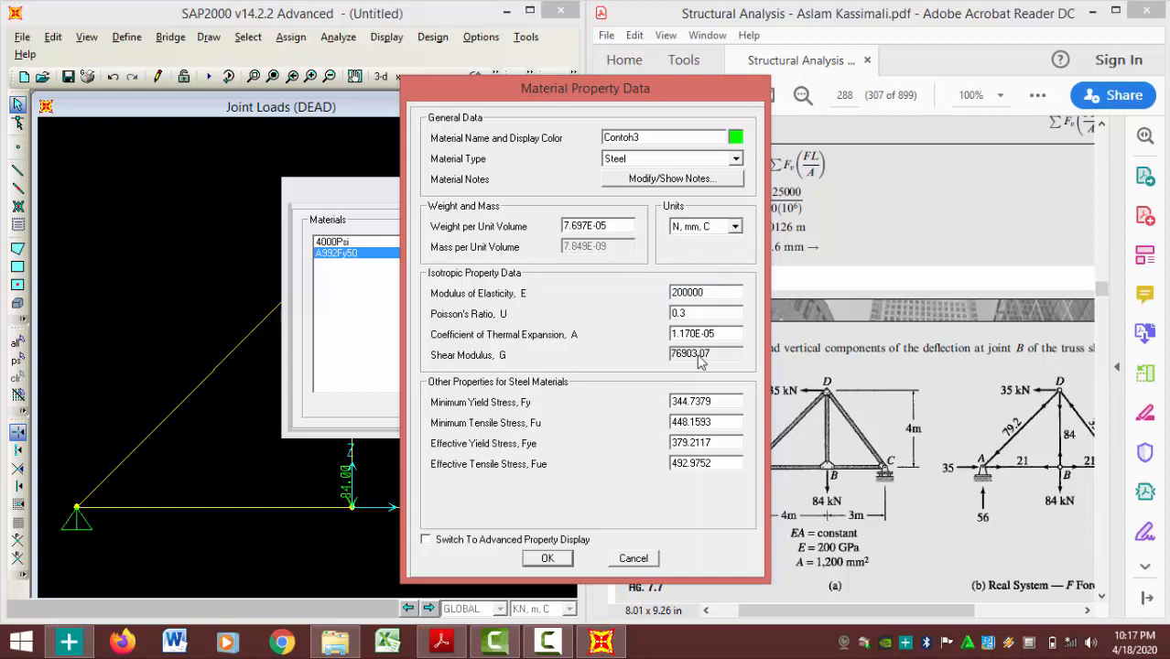
pyautogui.click(567, 559)
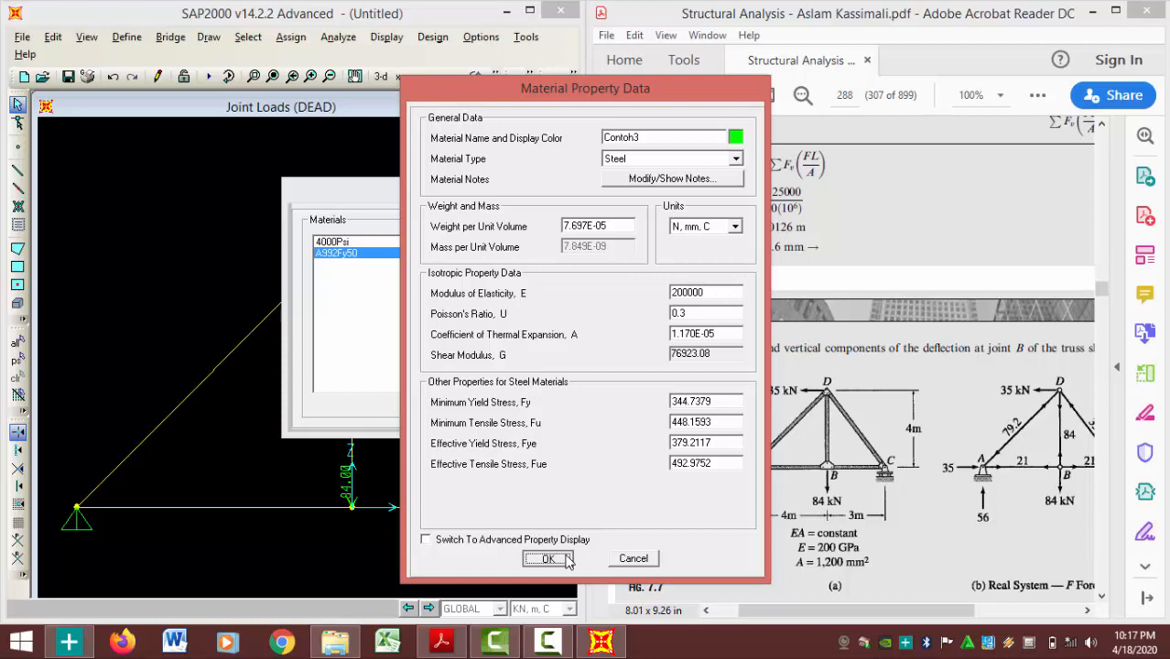
pyautogui.click(563, 566)
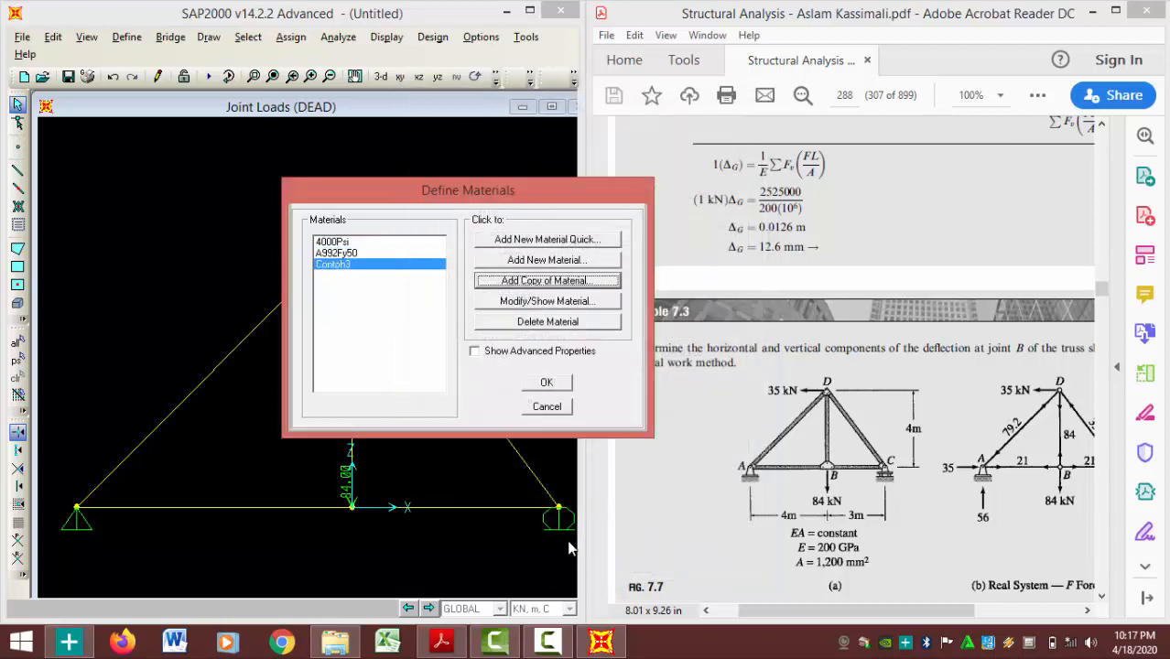
pyautogui.click(545, 385)
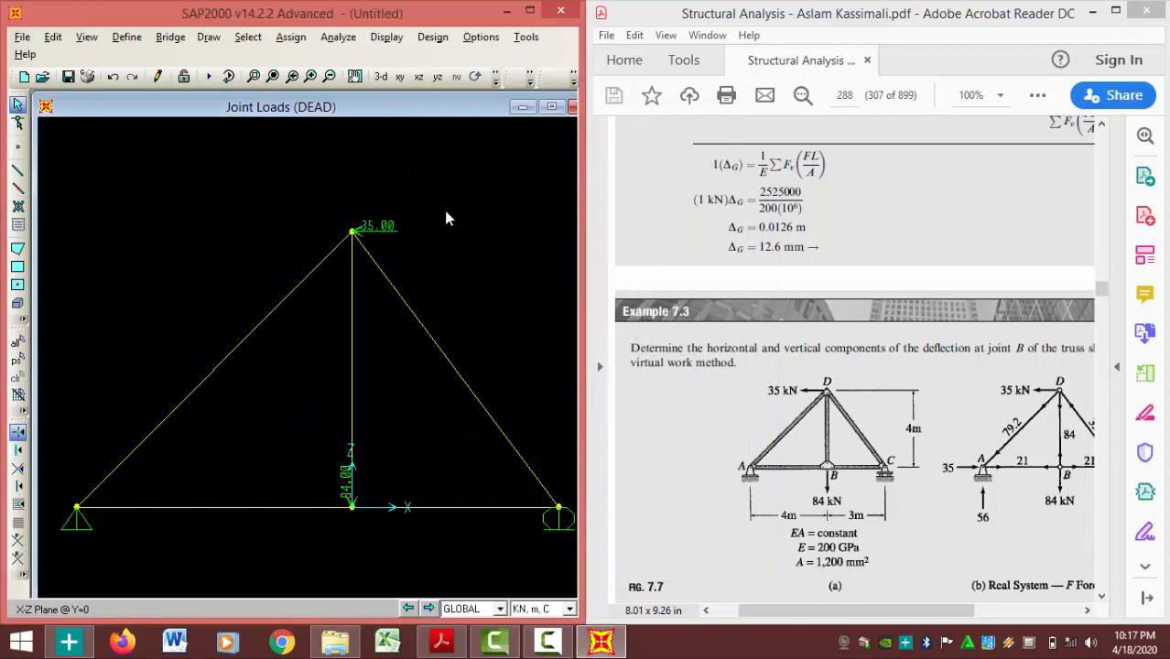
pyautogui.click(128, 38)
pyautogui.moveTo(158, 82)
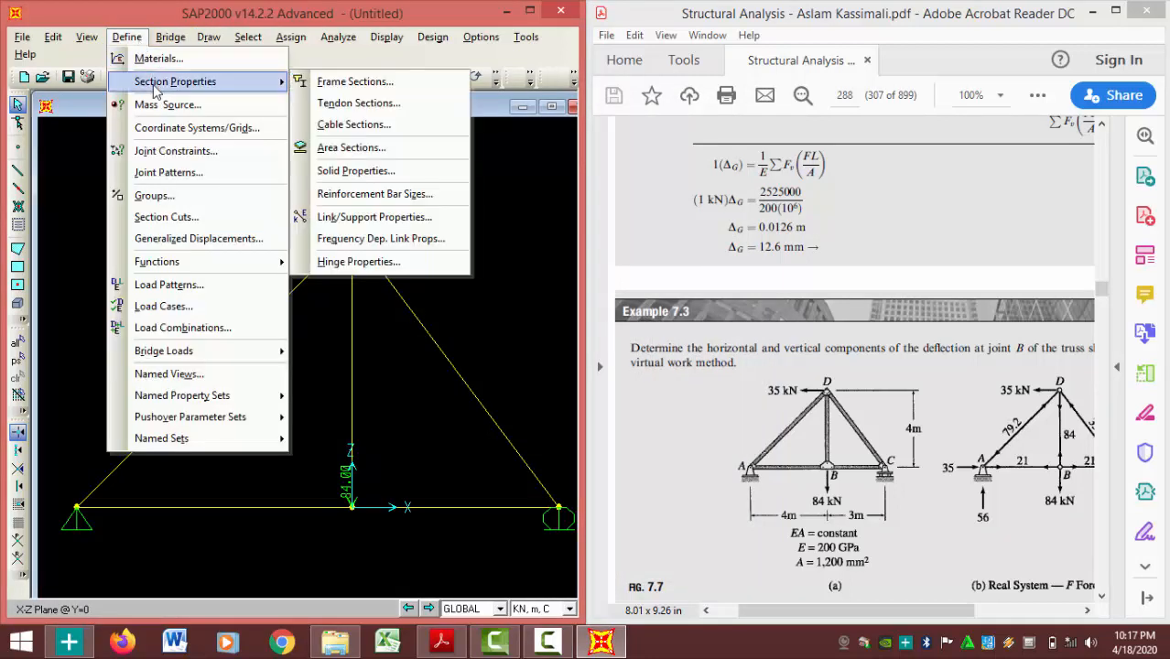
pyautogui.click(333, 82)
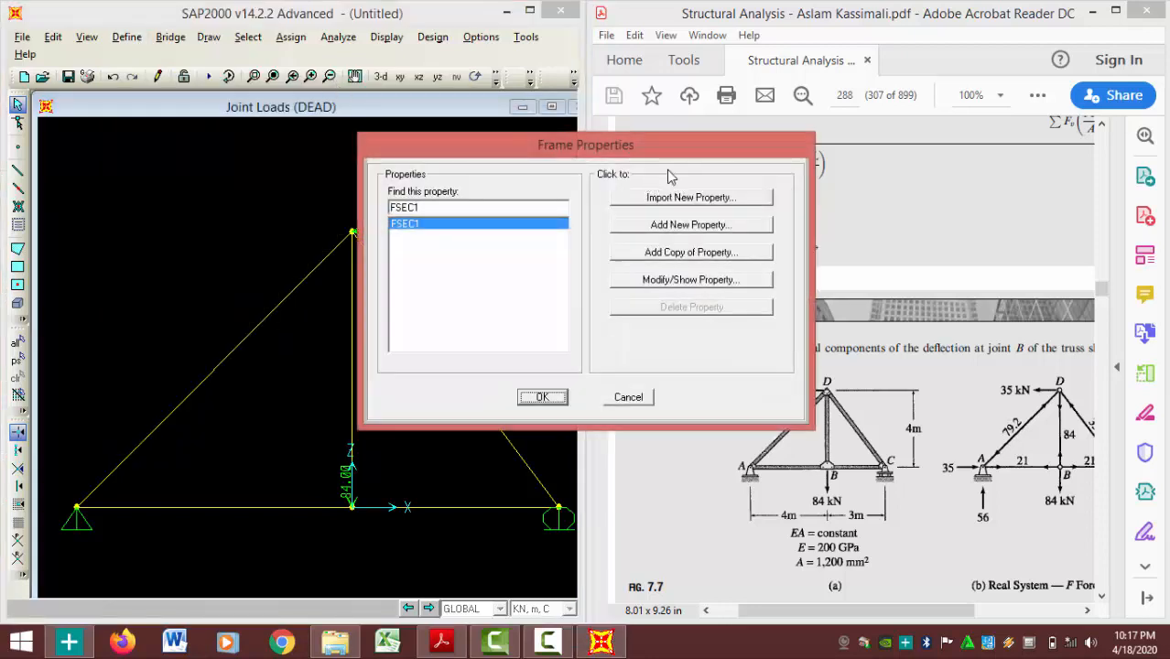
pyautogui.moveTo(586, 153); pyautogui.dragTo(500, 138)
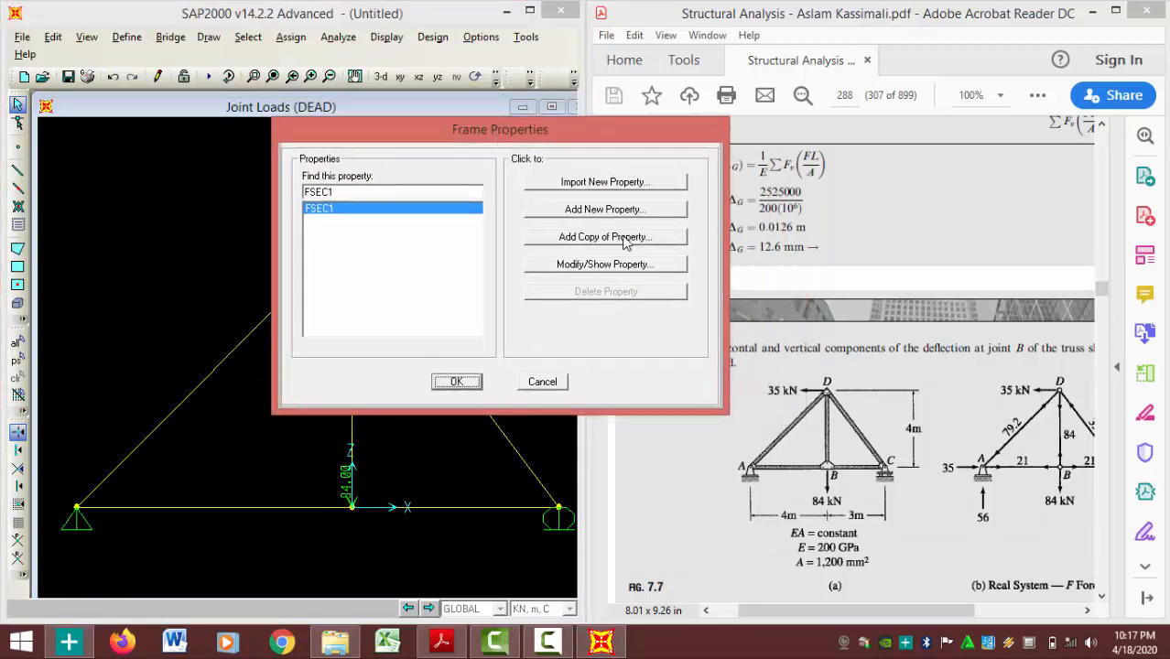
pyautogui.click(625, 240)
pyautogui.click(658, 210)
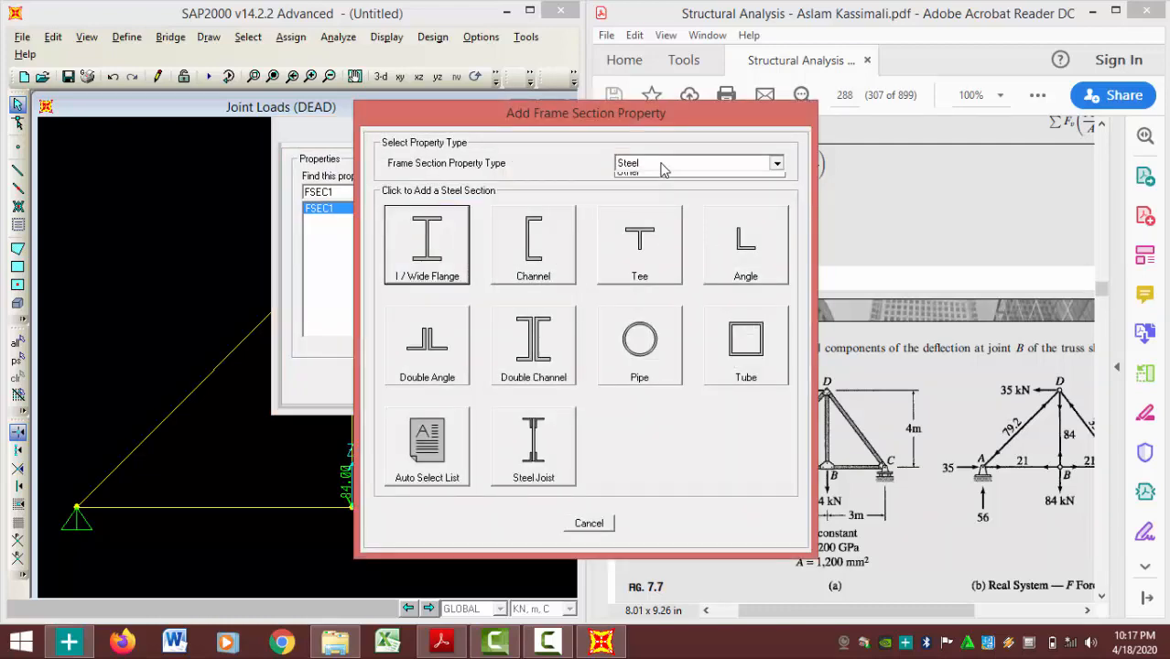
pyautogui.click(662, 164)
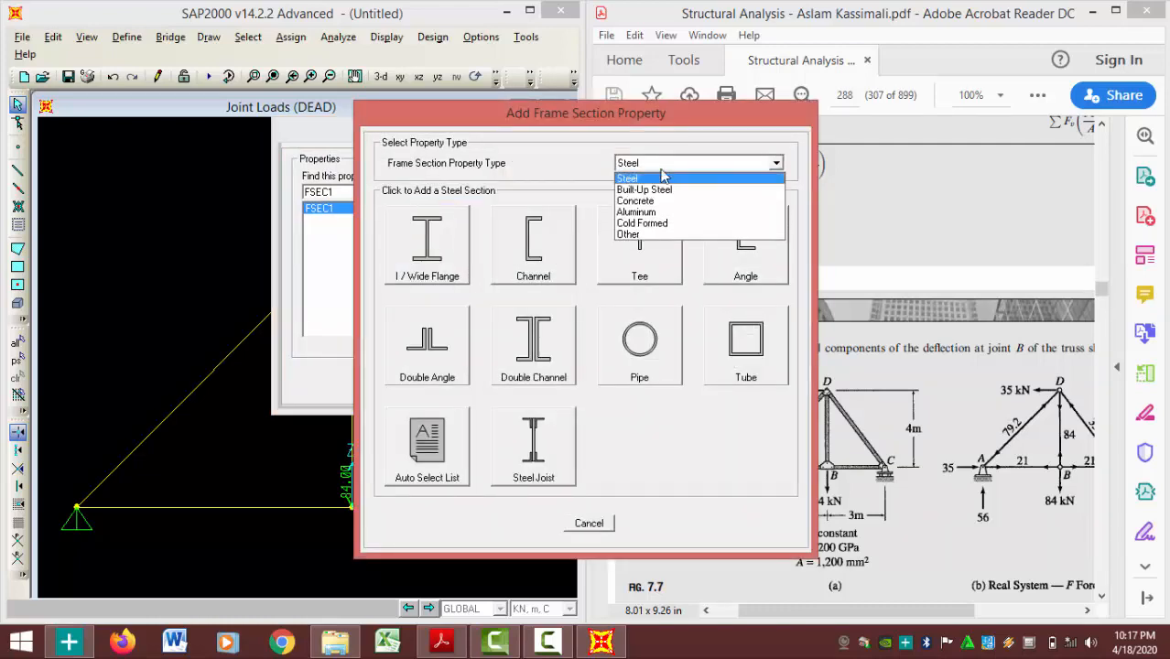
pyautogui.click(636, 236)
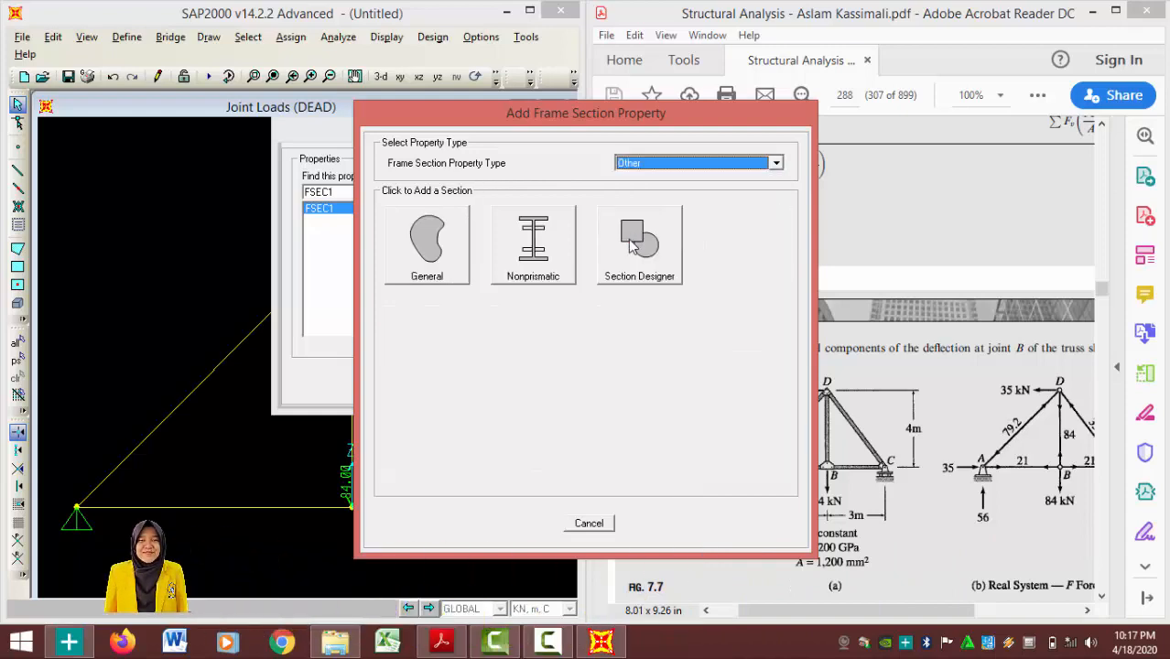
pyautogui.click(424, 249)
pyautogui.moveTo(583, 182); pyautogui.dragTo(481, 162)
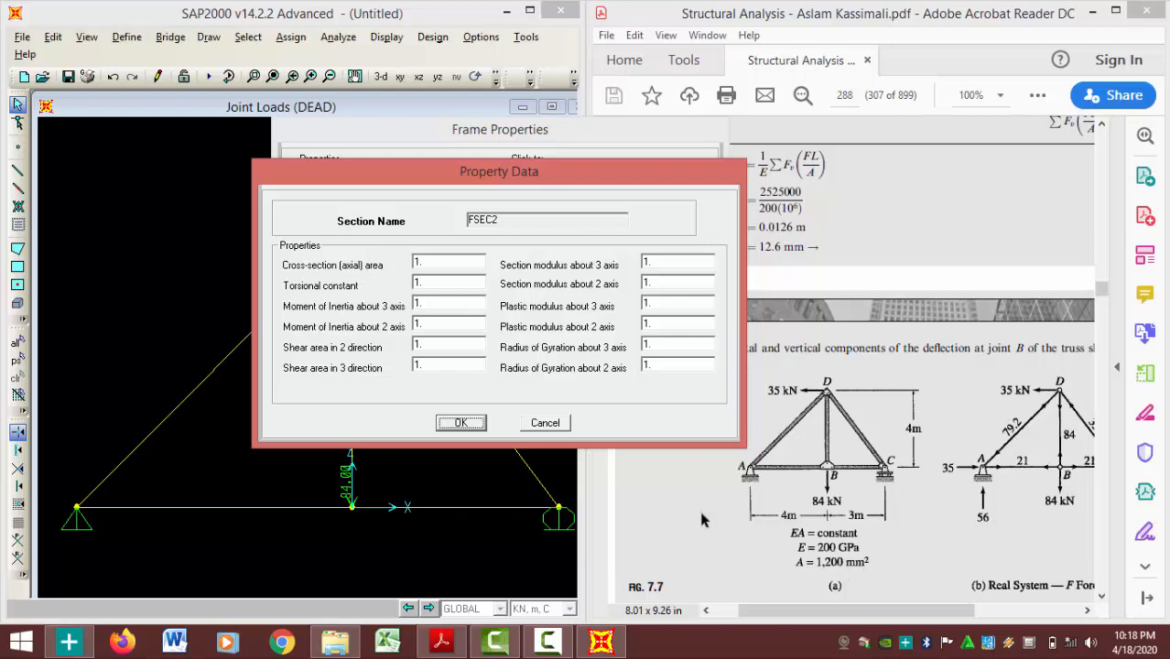
pyautogui.click(461, 422)
pyautogui.click(626, 487)
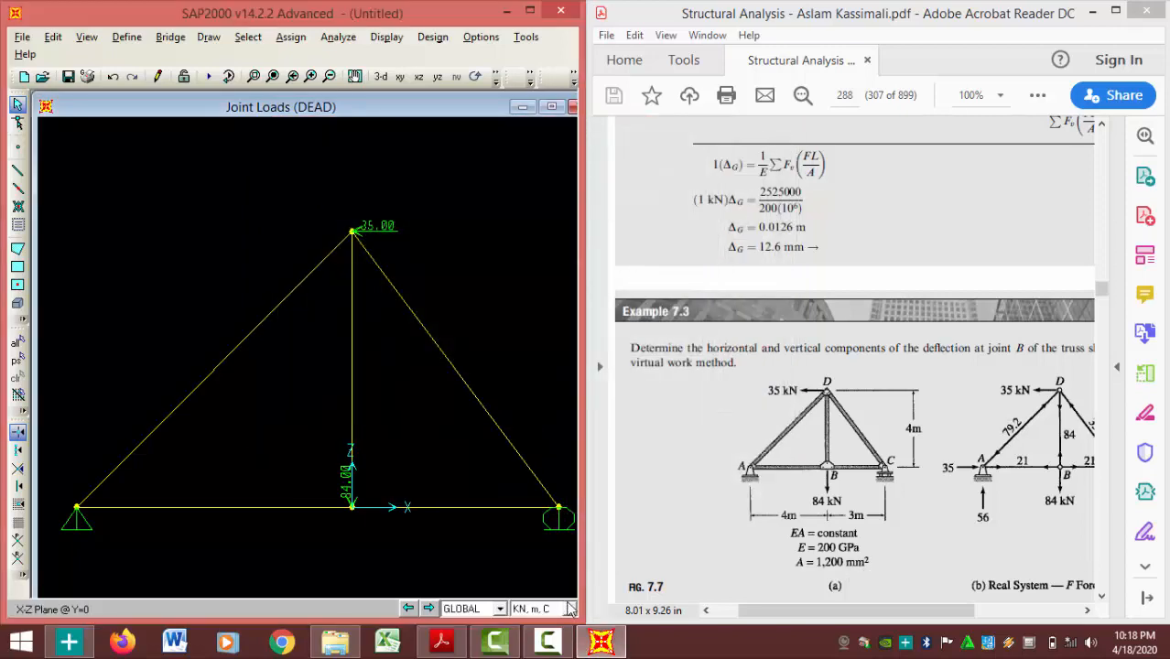
# Switch the model units to N, mm, C and add a General frame section of type Other with a cross-section area of 1200.
pyautogui.click(568, 609)
pyautogui.click(540, 549)
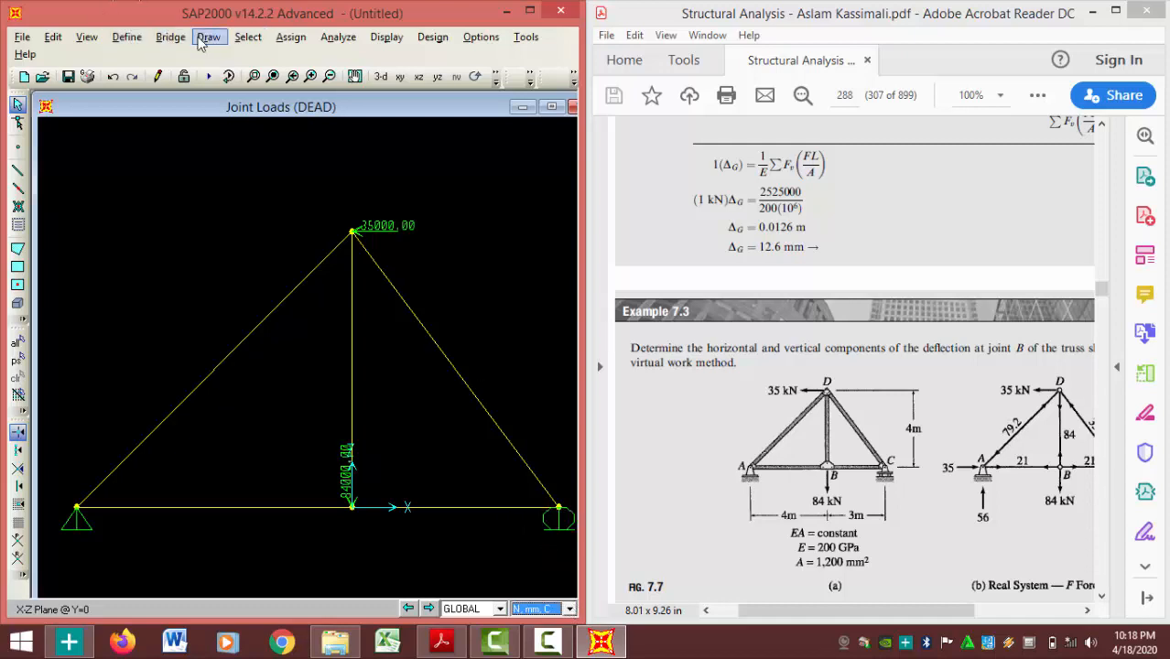
pyautogui.click(126, 37)
pyautogui.moveTo(175, 82)
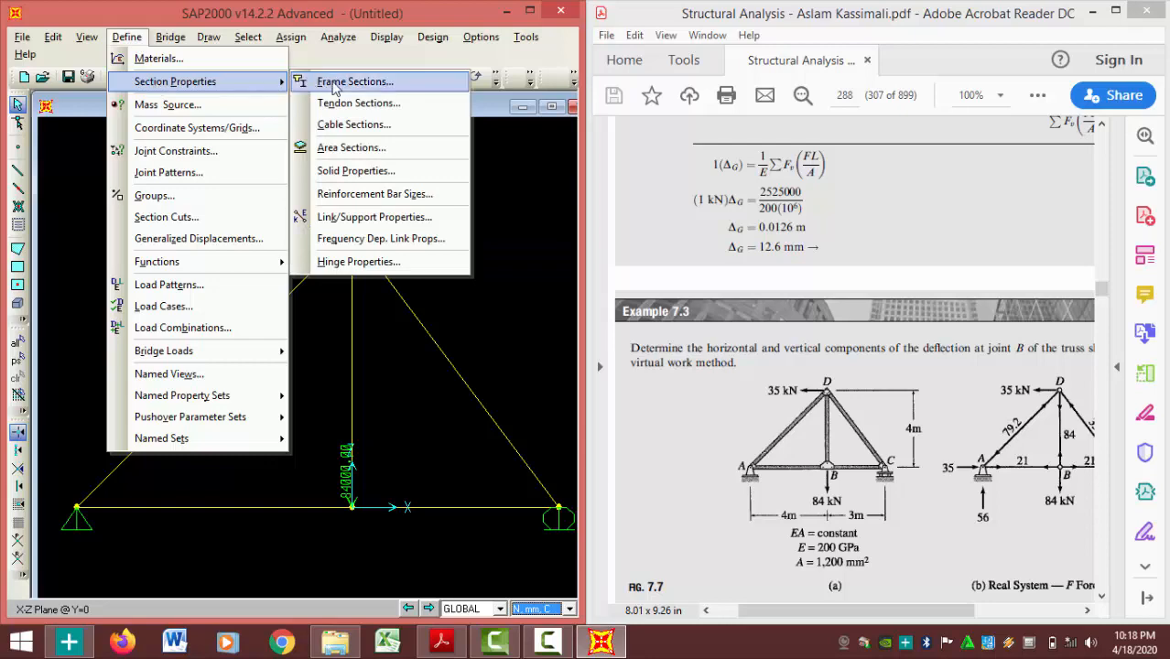
pyautogui.click(352, 81)
pyautogui.click(664, 229)
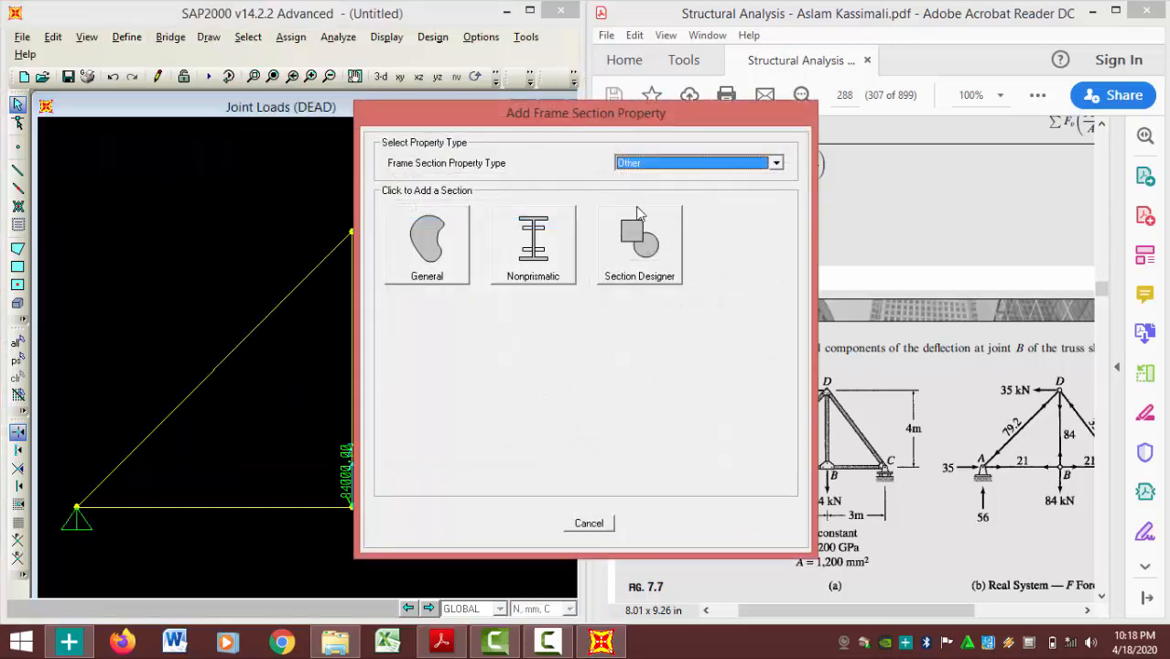
pyautogui.click(434, 264)
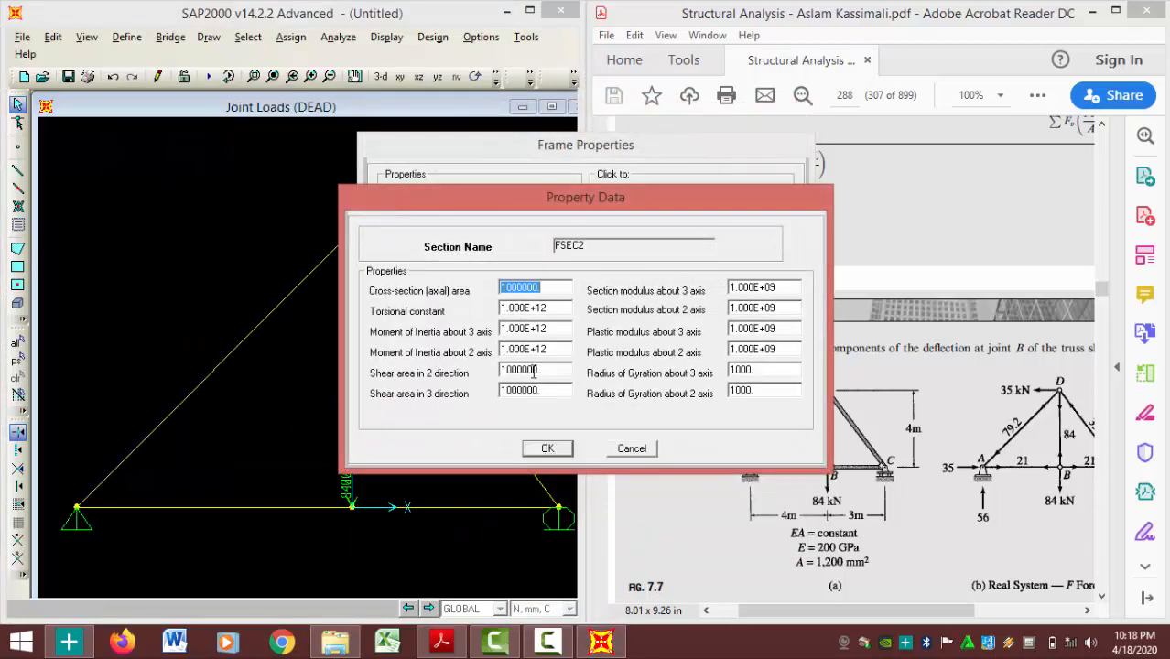
pyautogui.write('1200')
pyautogui.click(550, 449)
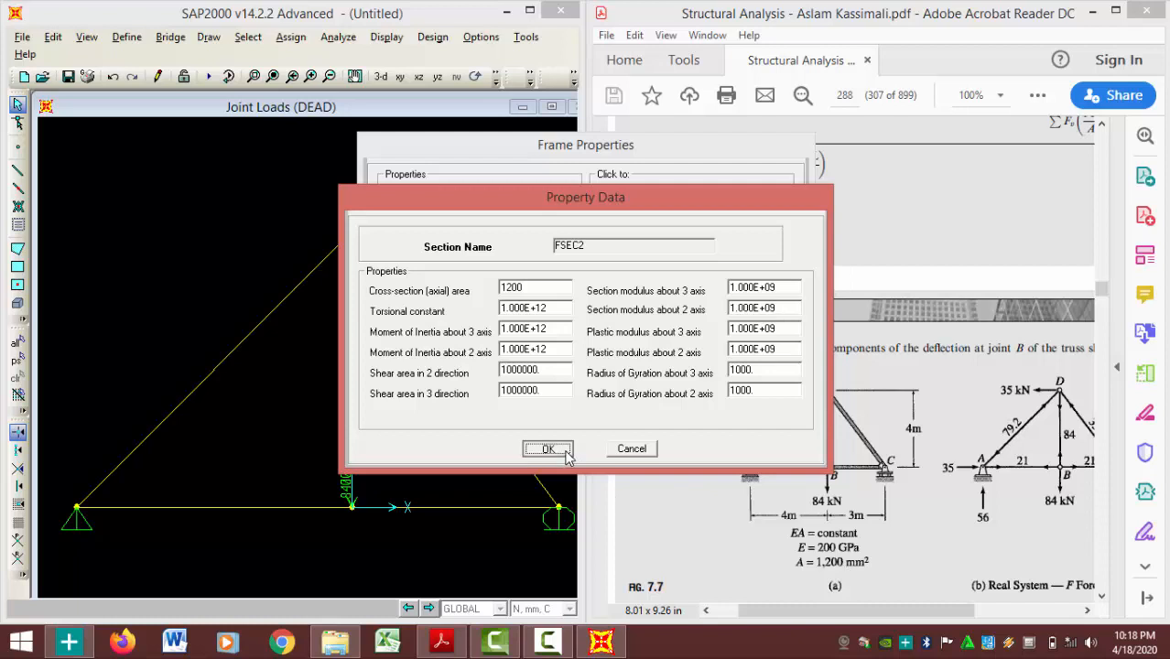
pyautogui.click(567, 454)
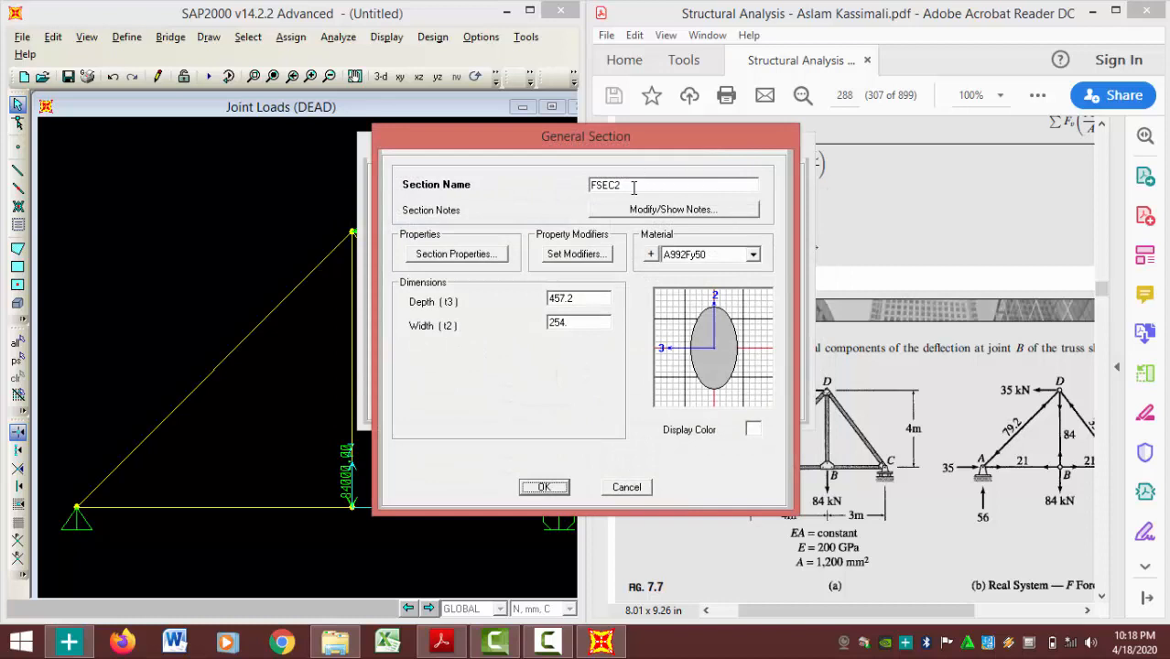
# Name the new general section Contoh3, give it the Contoh3 material, and accept the frame section definition.
pyautogui.moveTo(648, 186); pyautogui.dragTo(514, 200)
pyautogui.press('BackSpace')
pyautogui.write('Contoh2')
pyautogui.click(753, 255)
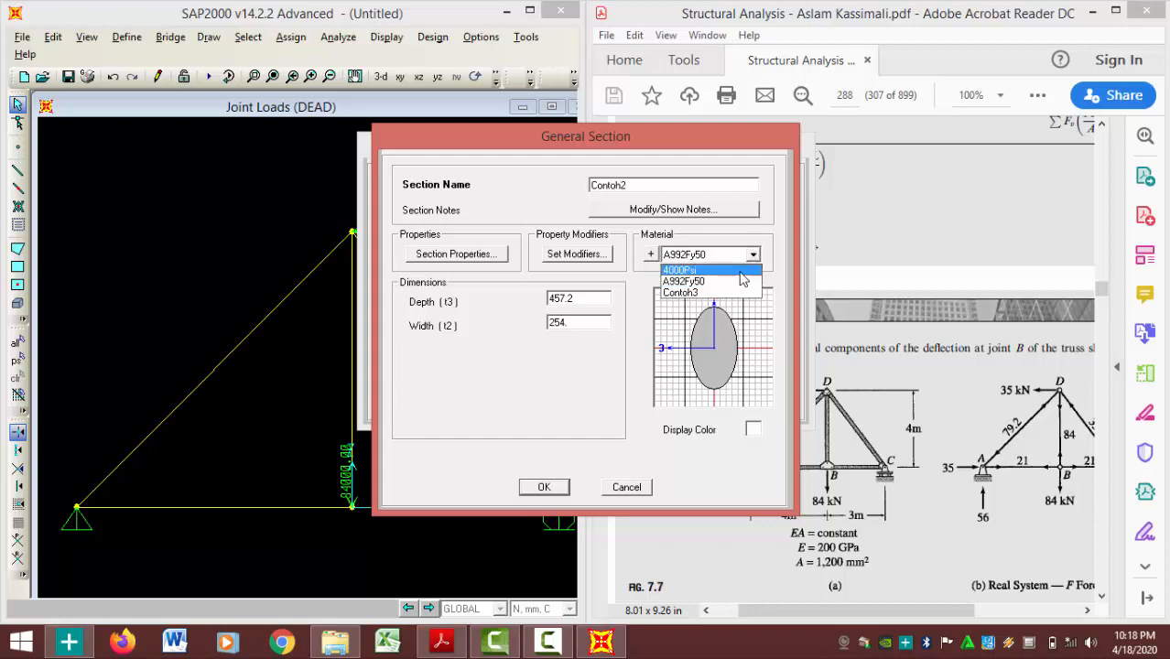
pyautogui.click(633, 184)
pyautogui.click(635, 186)
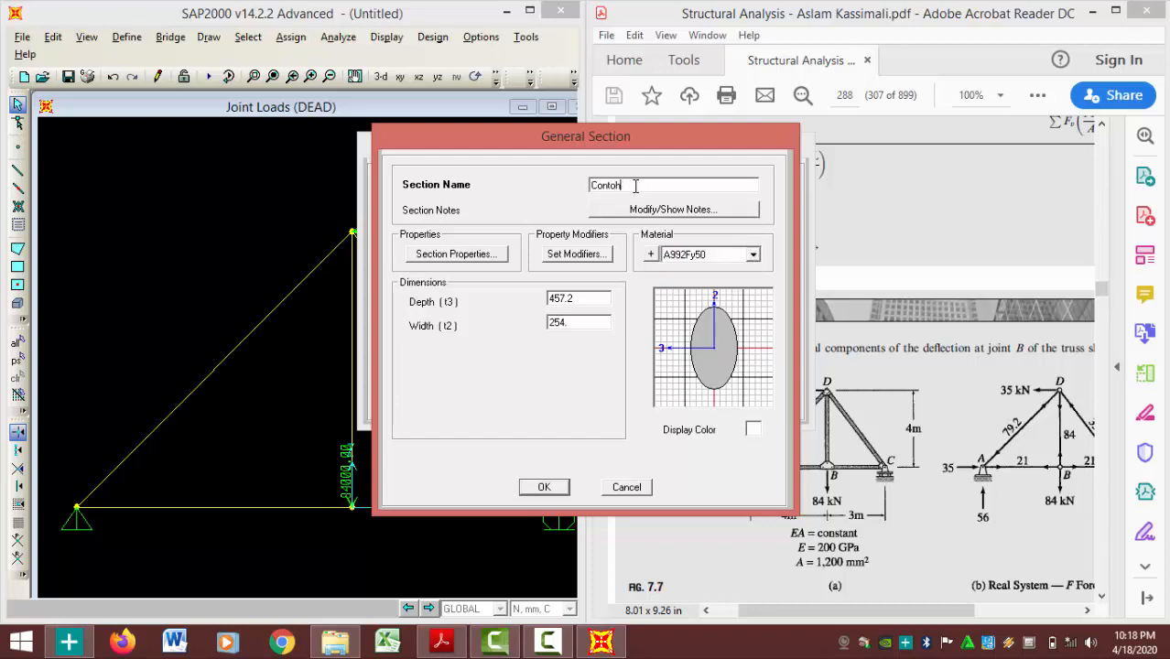
pyautogui.click(741, 258)
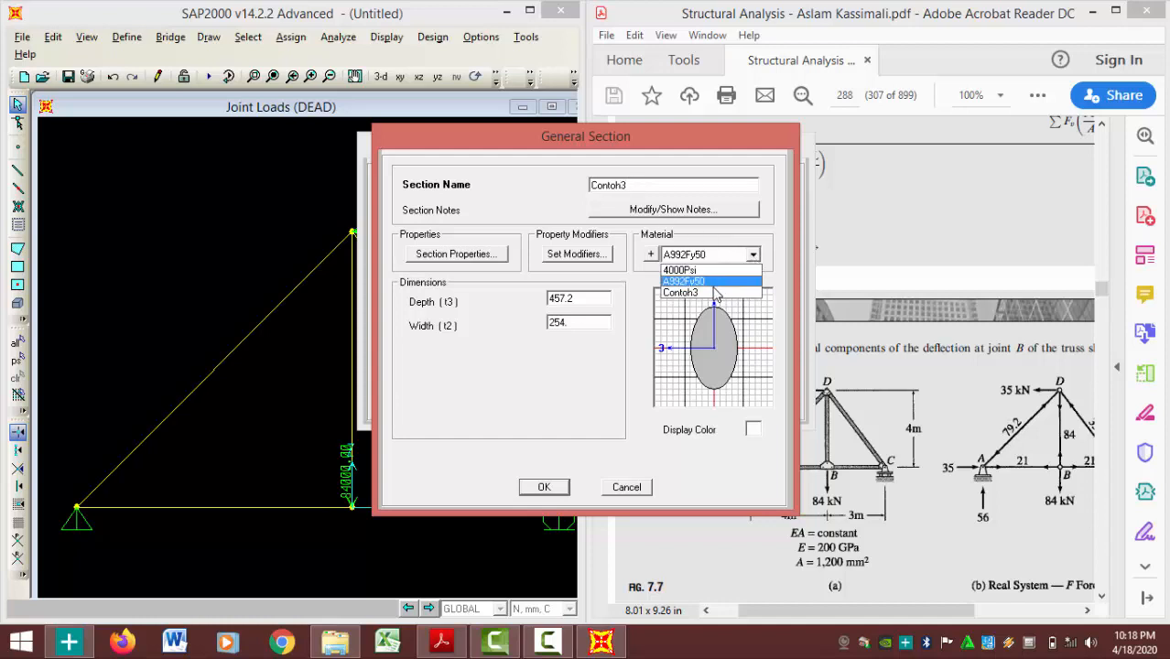
pyautogui.click(710, 294)
pyautogui.click(548, 488)
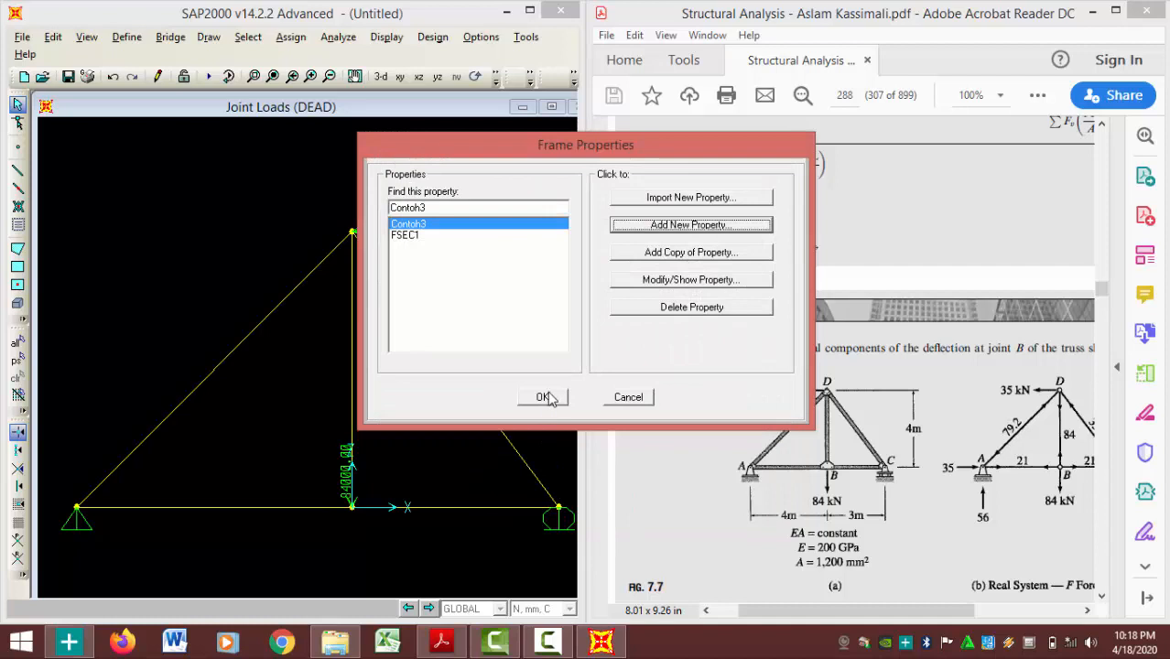
pyautogui.click(543, 398)
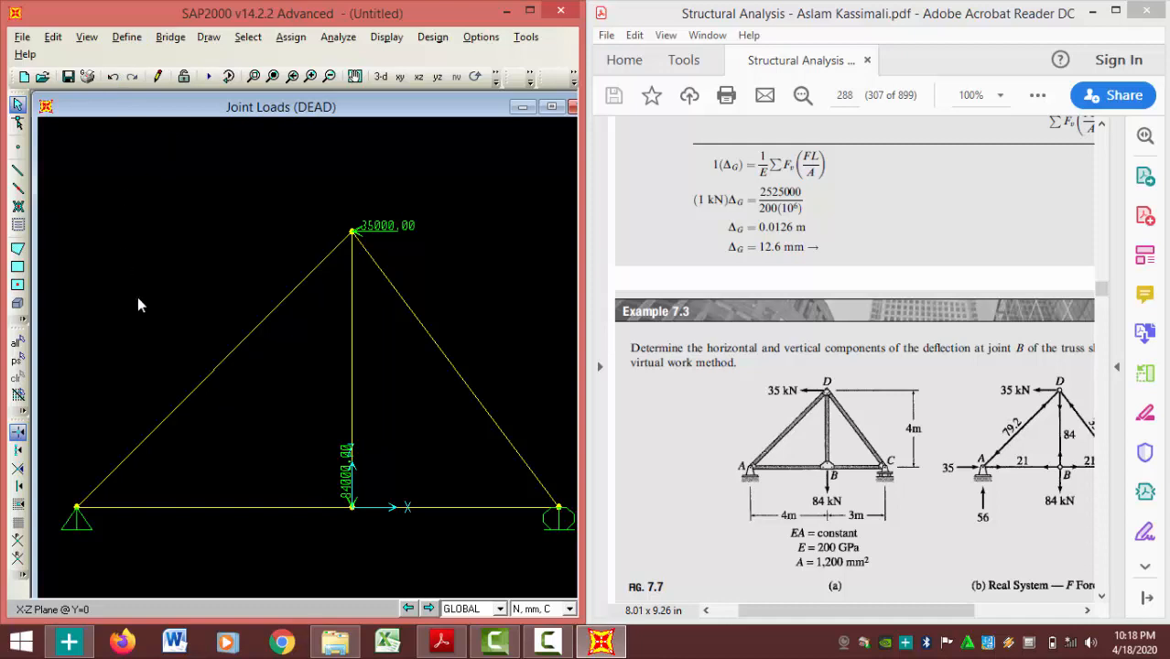
# Assign the Contoh3 frame section to all truss members in the maximized model window.
pyautogui.hotkey('ctrl', 'a')
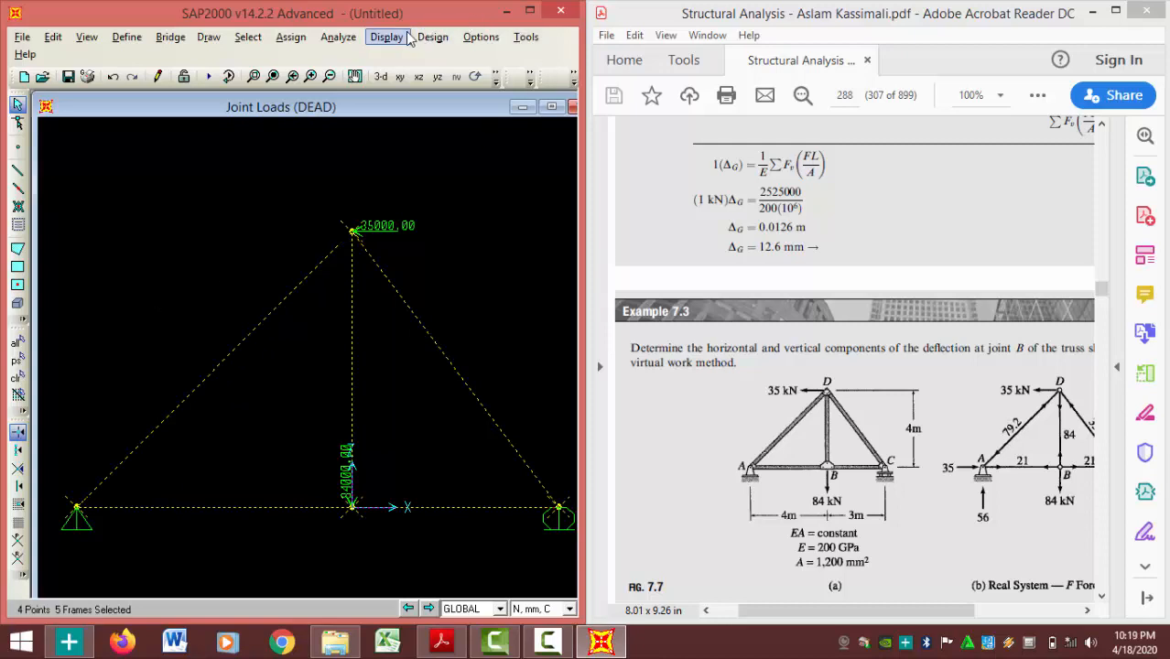
pyautogui.click(530, 10)
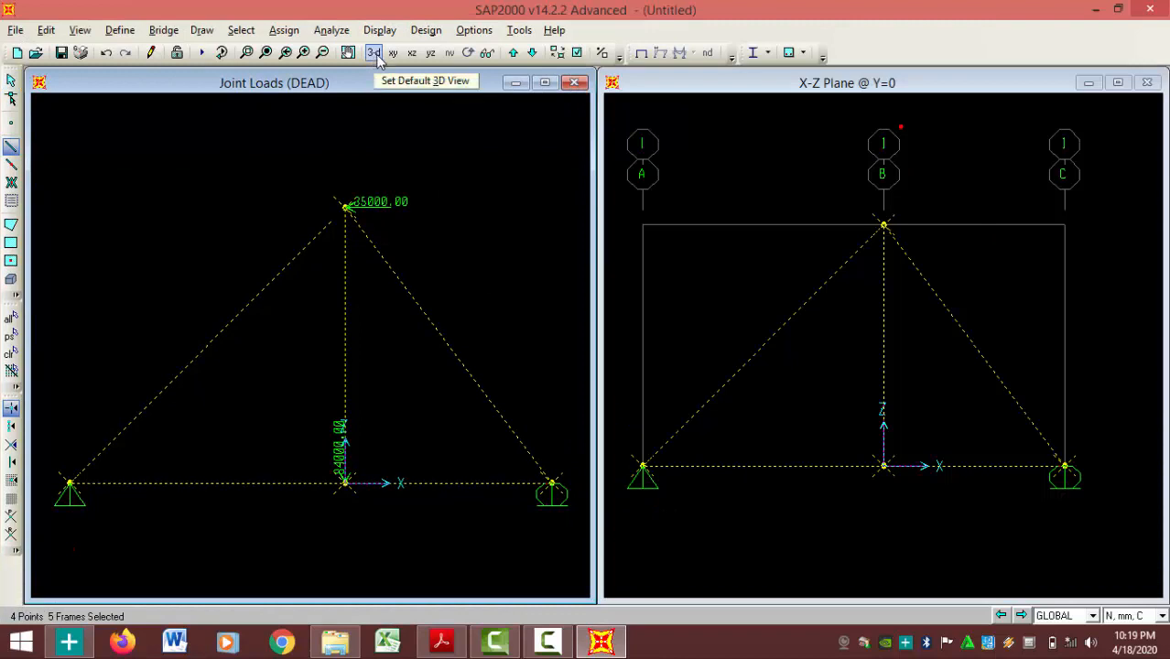
pyautogui.click(300, 35)
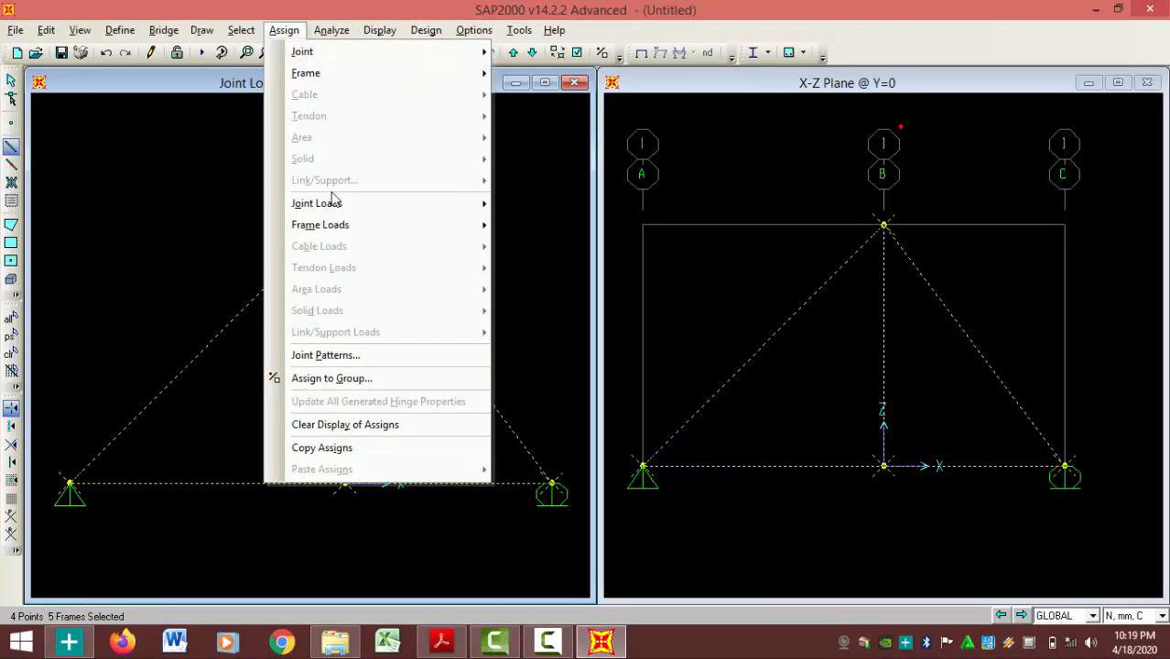
pyautogui.moveTo(345, 80)
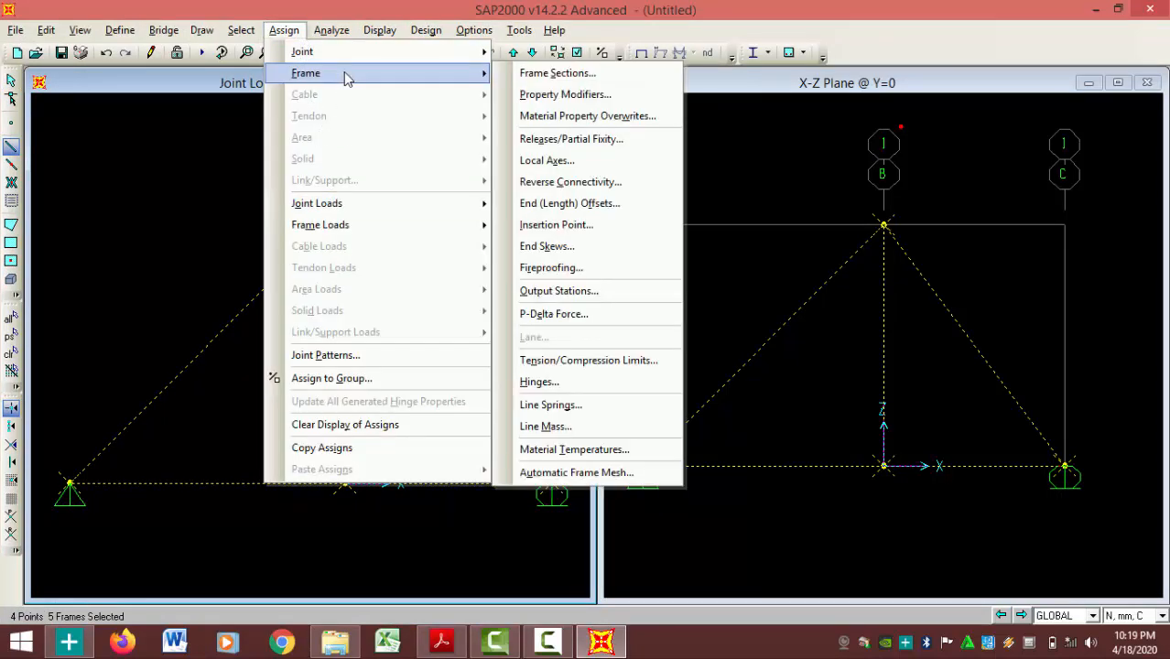
pyautogui.click(555, 74)
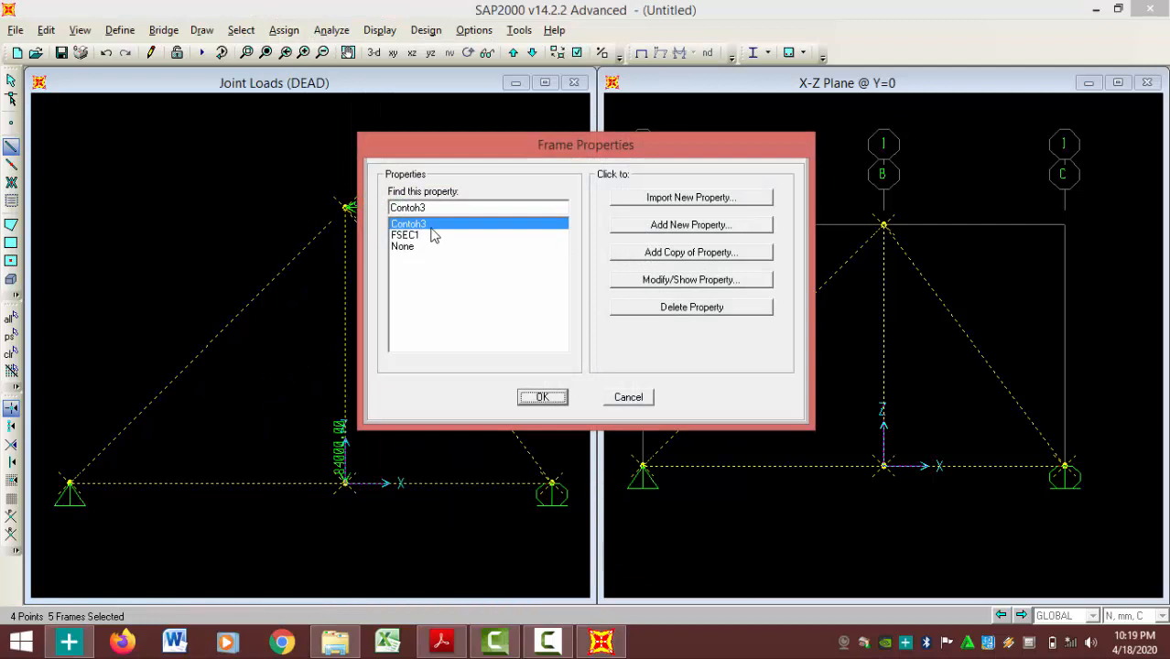
pyautogui.click(561, 402)
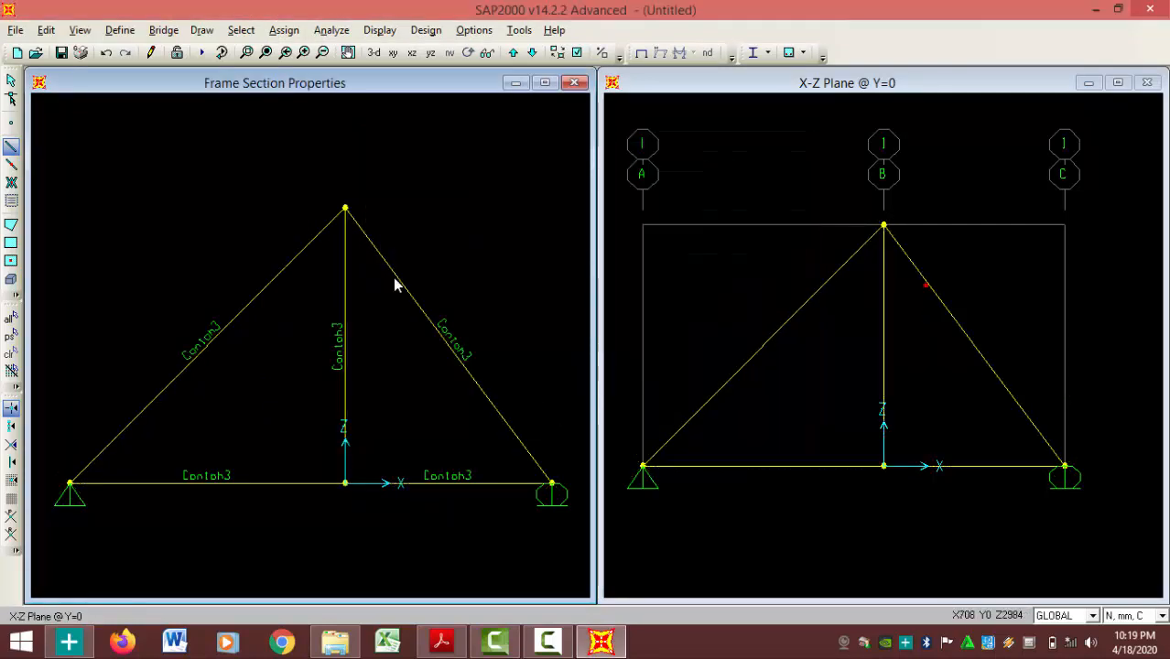
# Check the section property assigned to the inclined member on the roller-support side and the material of its Contoh3 section.
pyautogui.click(422, 315)
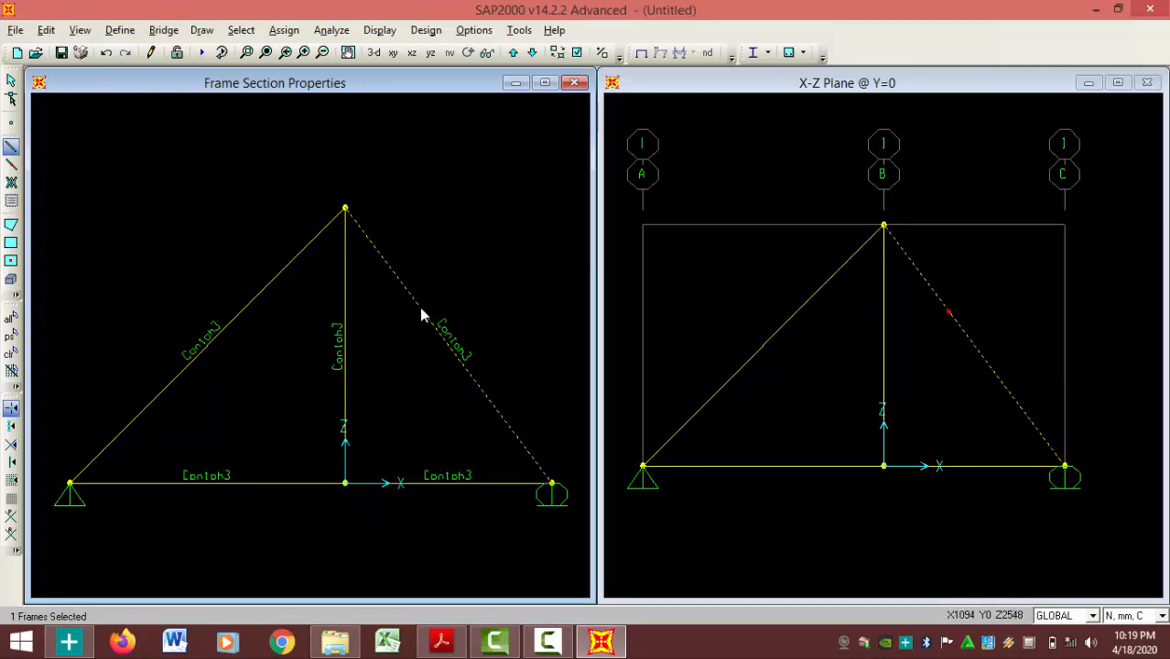
pyautogui.rightClick(422, 315)
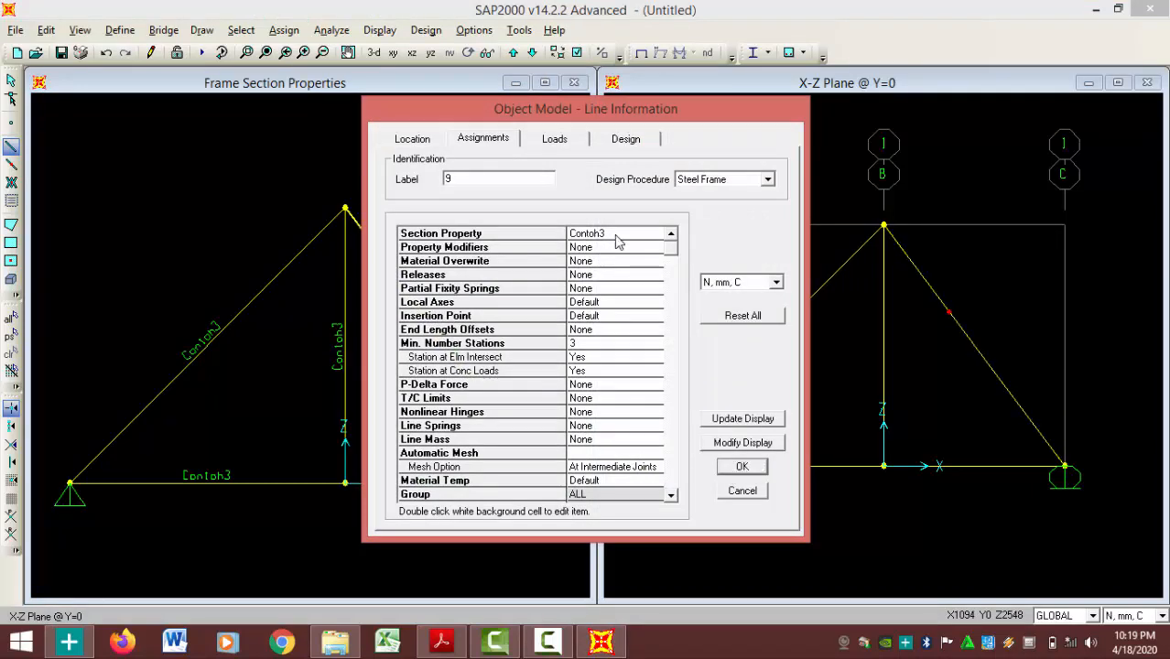
pyautogui.doubleClick(587, 236)
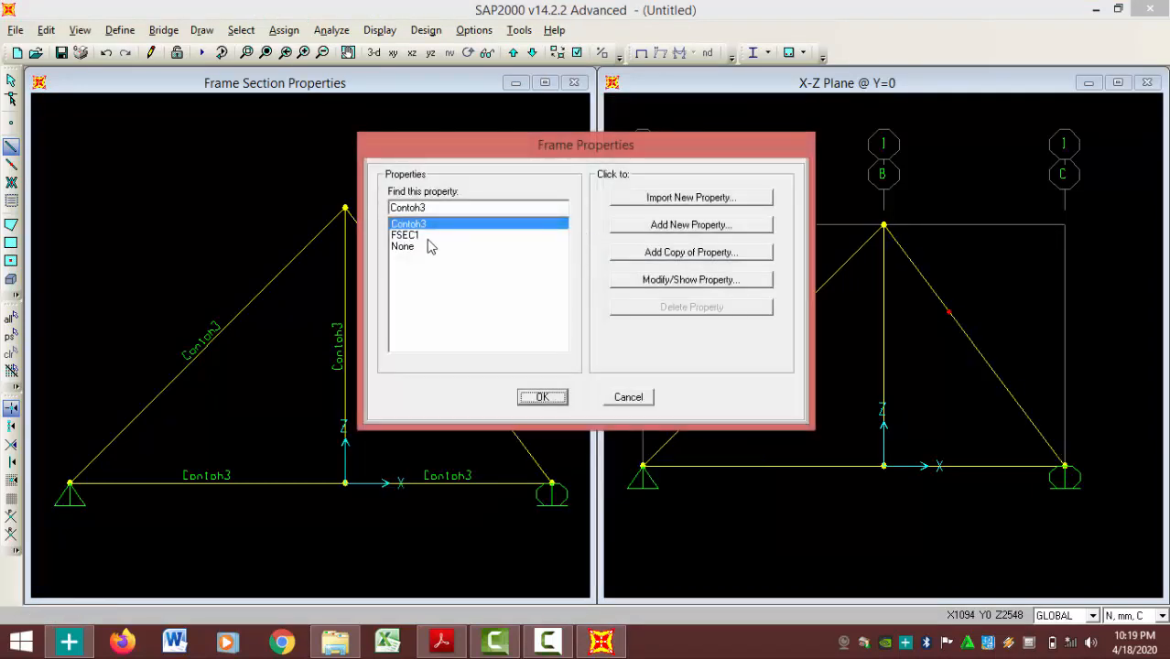
pyautogui.click(665, 286)
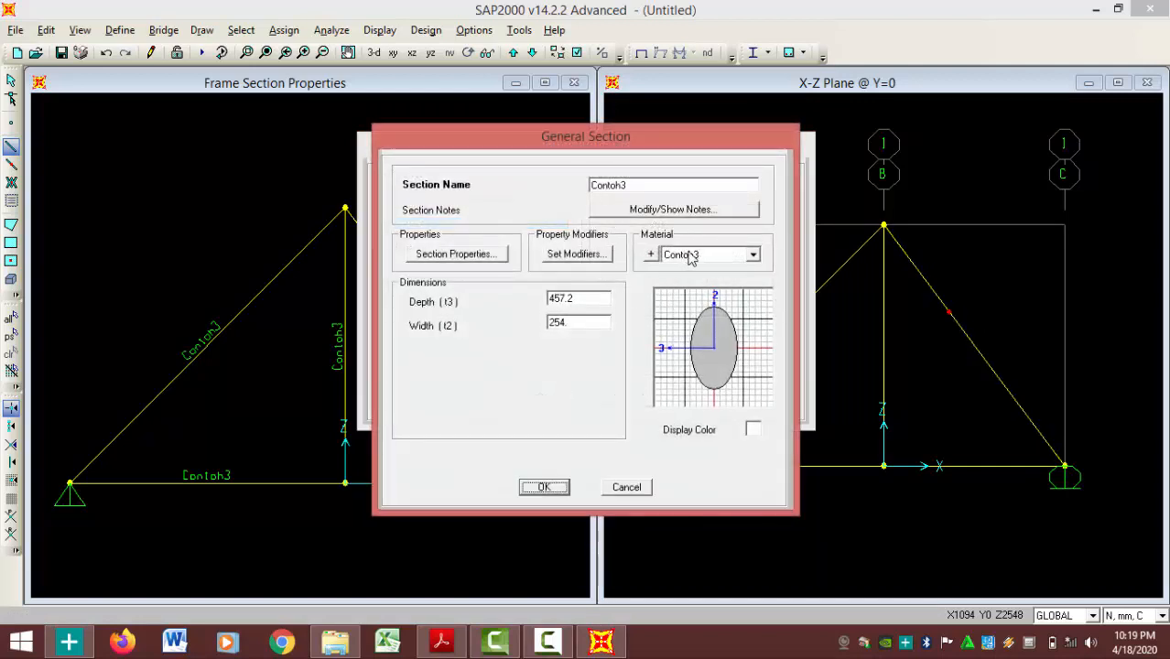
pyautogui.click(661, 210)
pyautogui.click(536, 372)
pyautogui.click(752, 260)
pyautogui.click(705, 292)
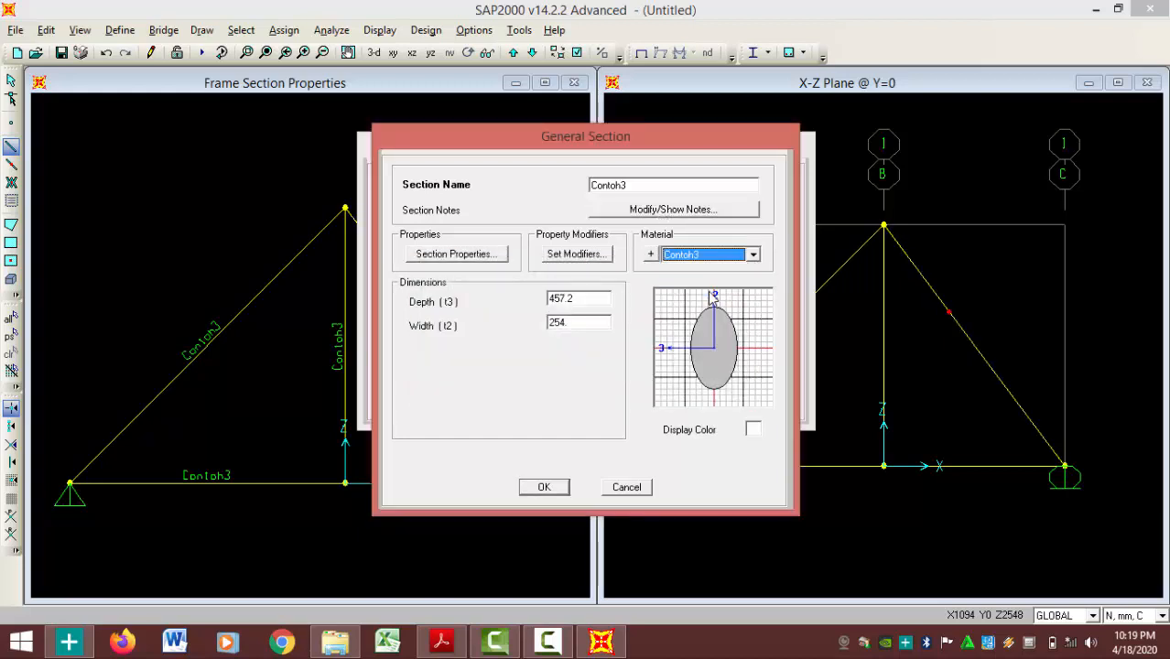
pyautogui.click(547, 488)
pyautogui.click(541, 397)
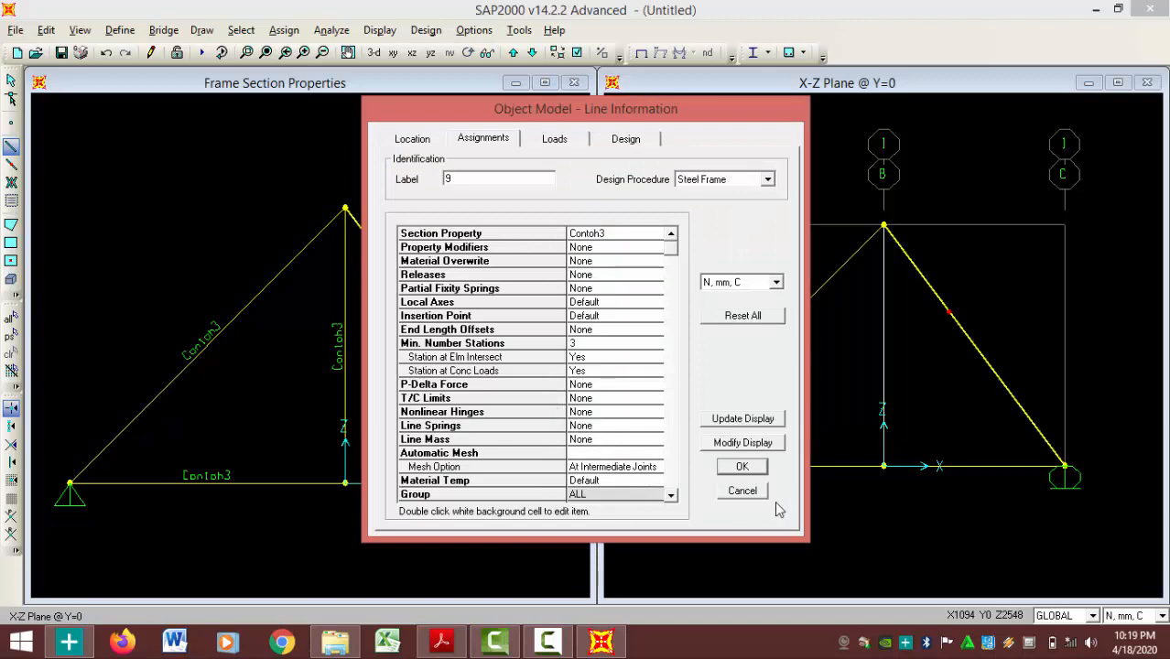
pyautogui.click(742, 466)
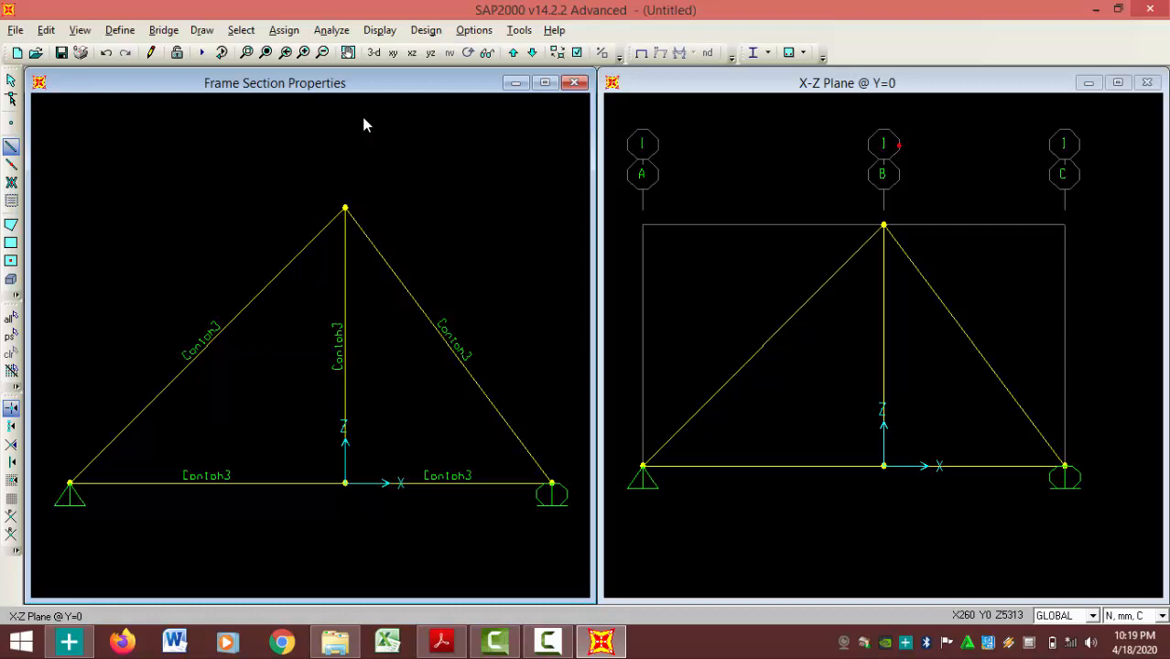
# Release Moment 33 (Major) at the start and end of all truss members, then clear the release display.
pyautogui.hotkey('ctrl', 'a')
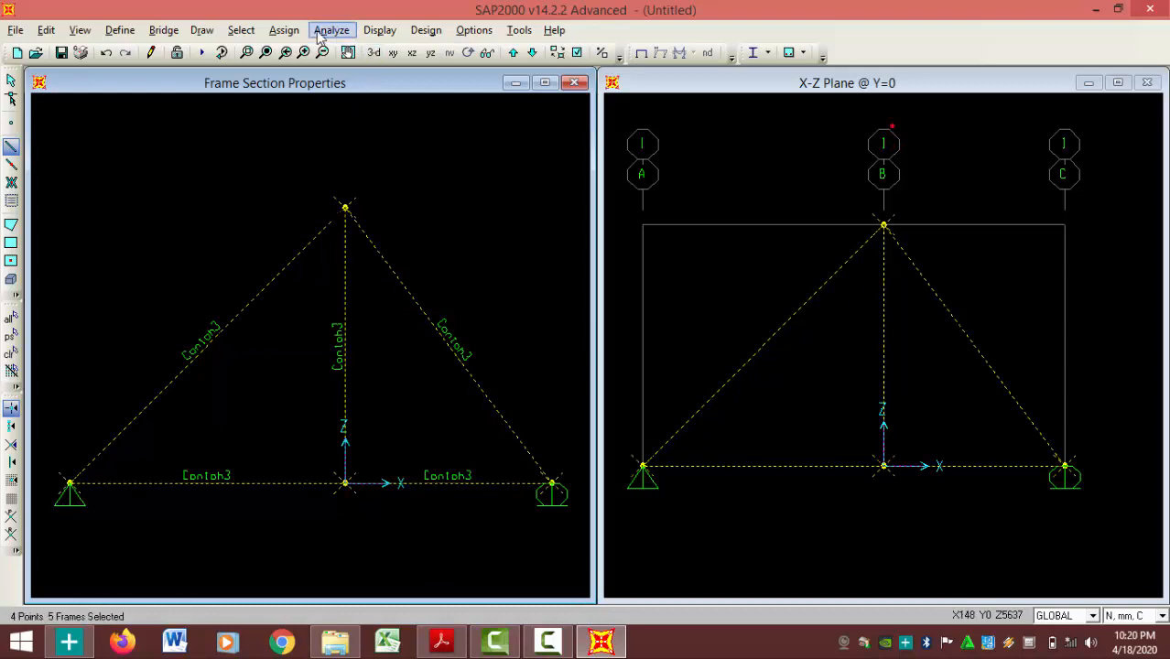
pyautogui.click(283, 31)
pyautogui.moveTo(304, 73)
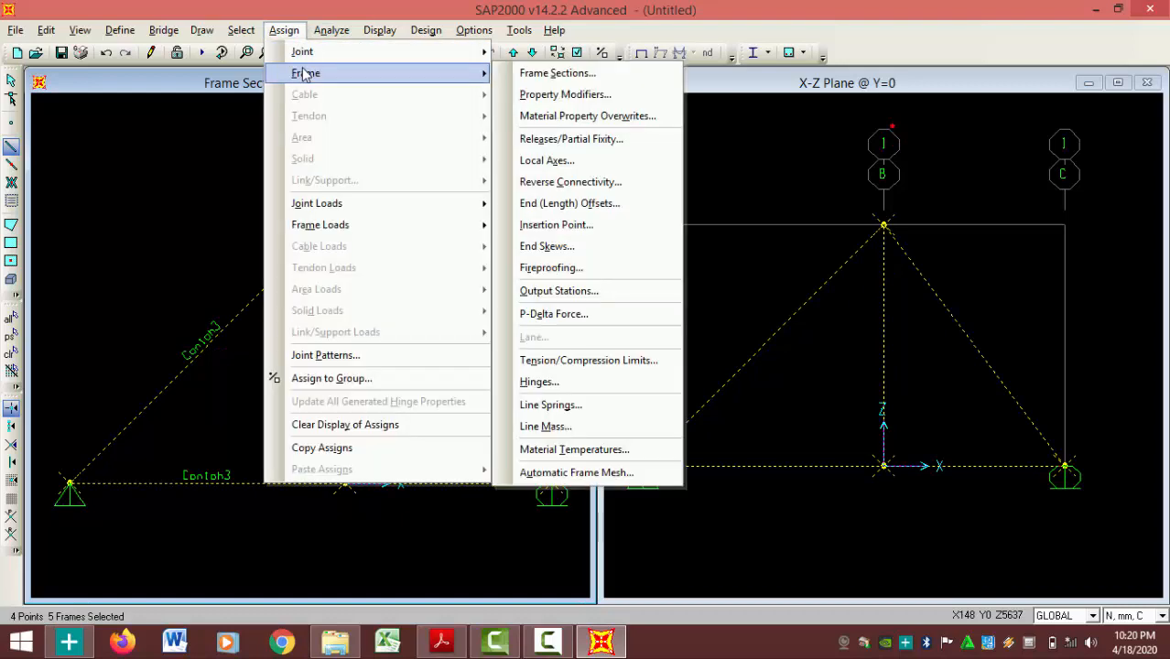
pyautogui.click(625, 141)
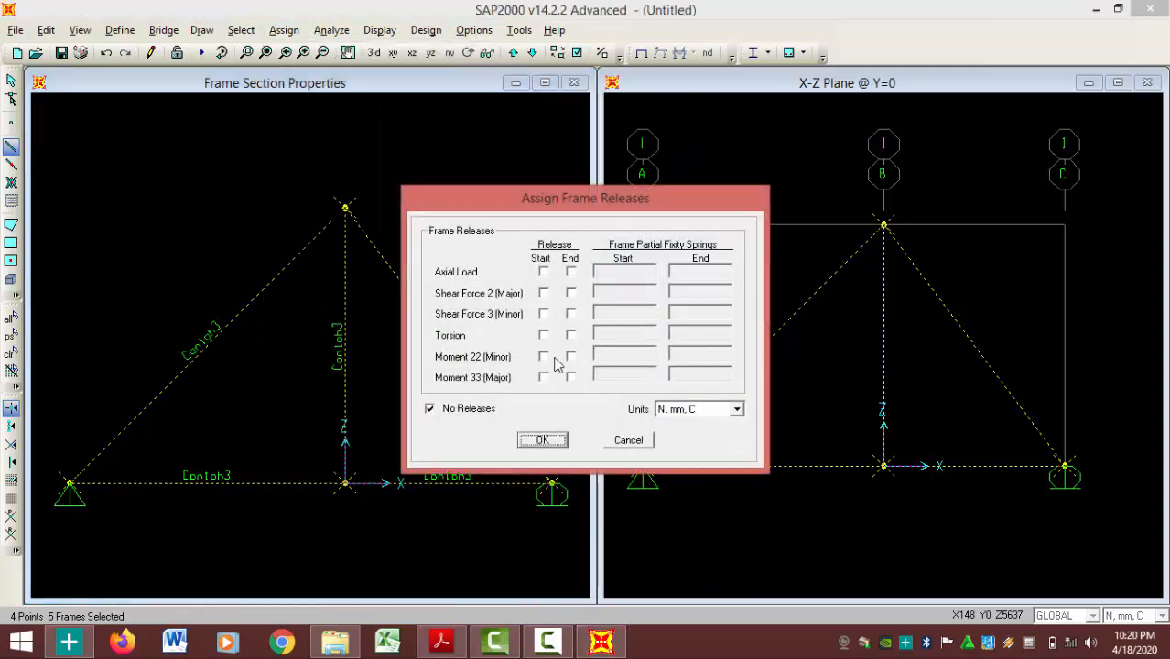
pyautogui.click(544, 377)
pyautogui.click(571, 377)
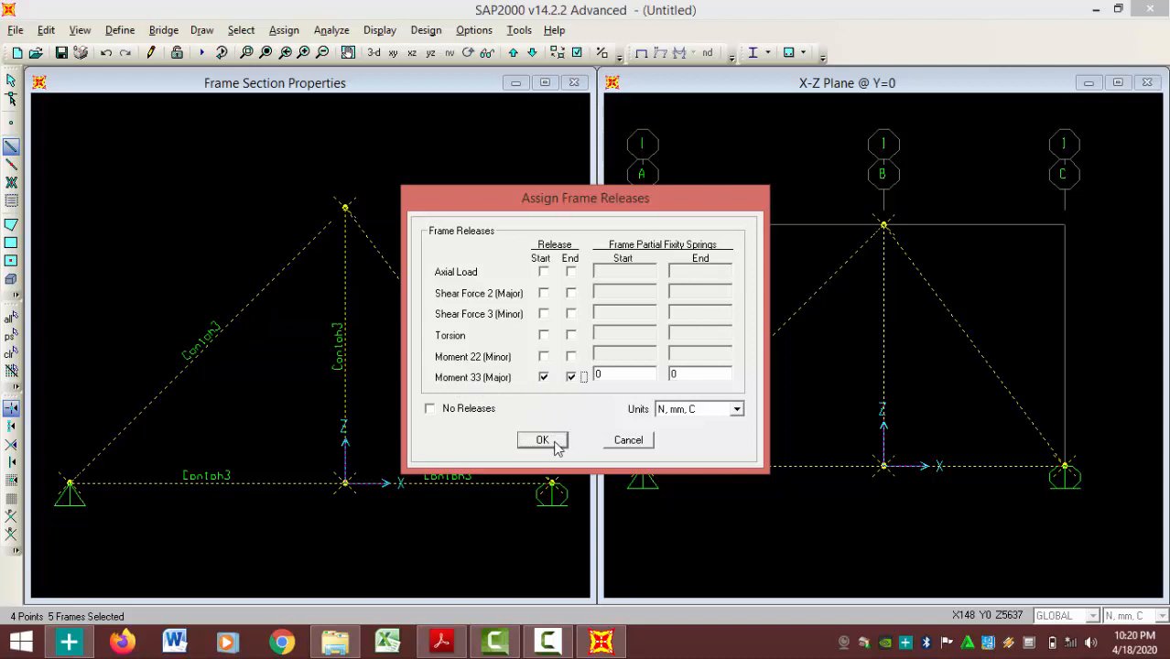
pyautogui.click(542, 440)
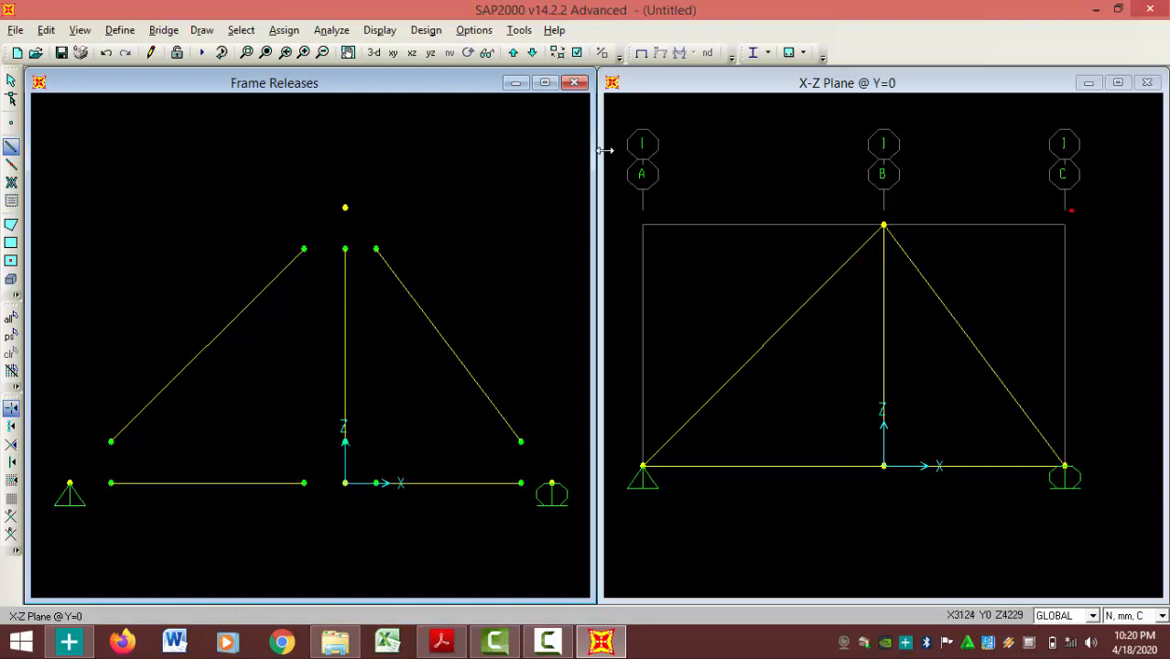
pyautogui.click(642, 57)
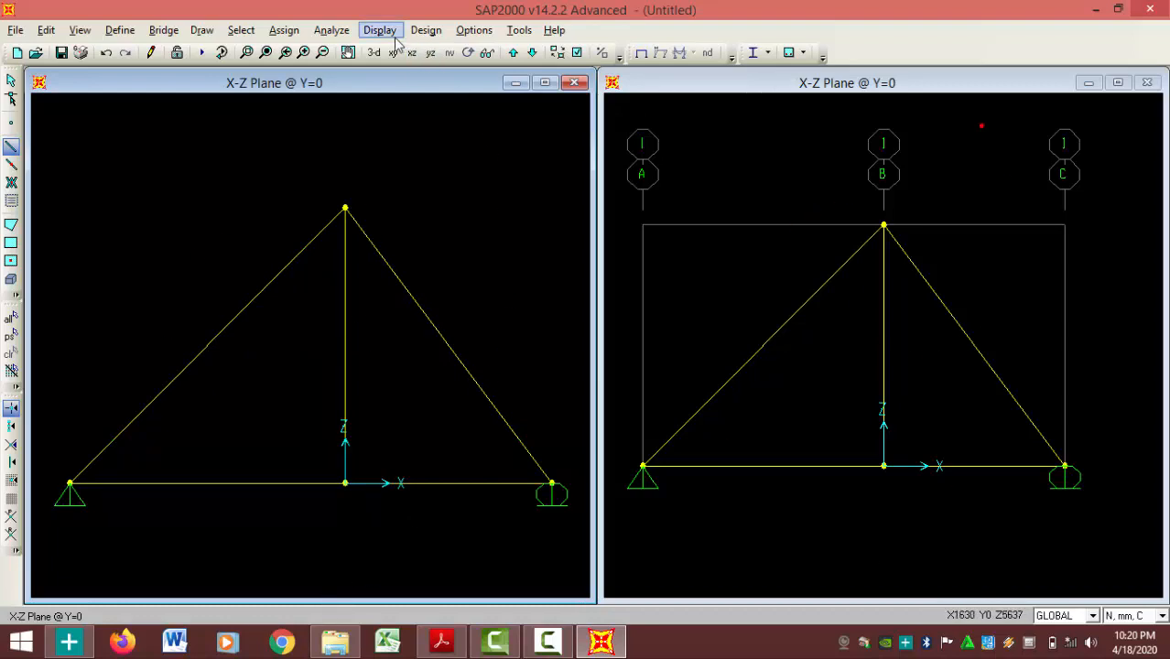
# Review the frame release settings for all truss members and close them without changes.
pyautogui.click(284, 31)
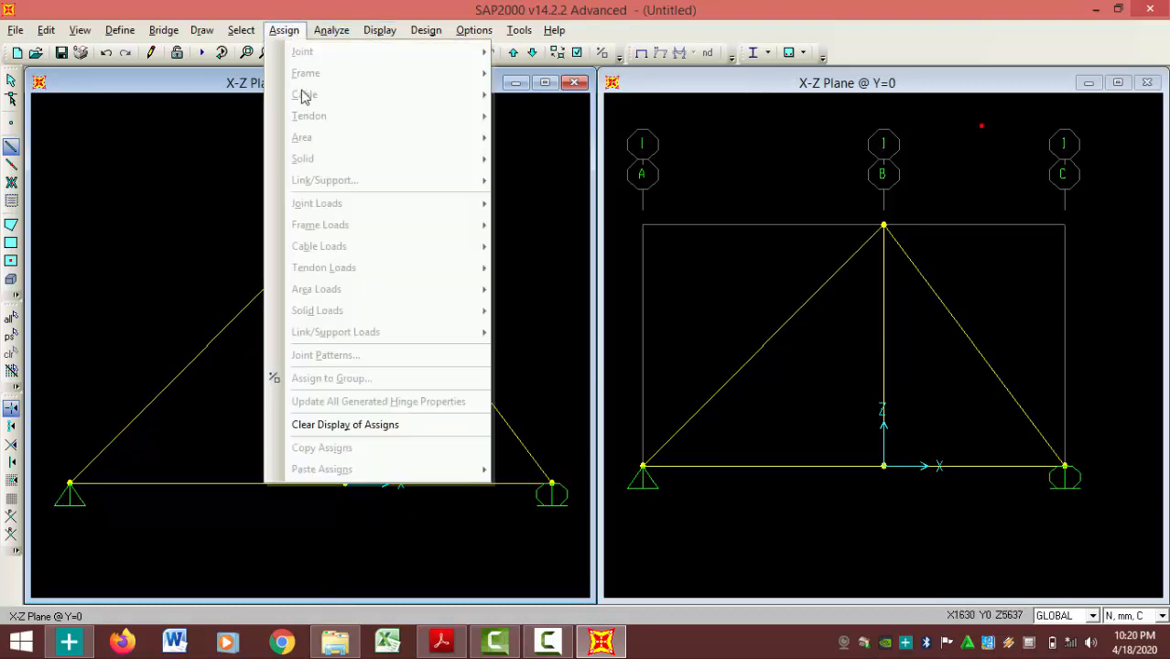
pyautogui.click(209, 211)
pyautogui.hotkey('ctrl', 'a')
pyautogui.click(284, 30)
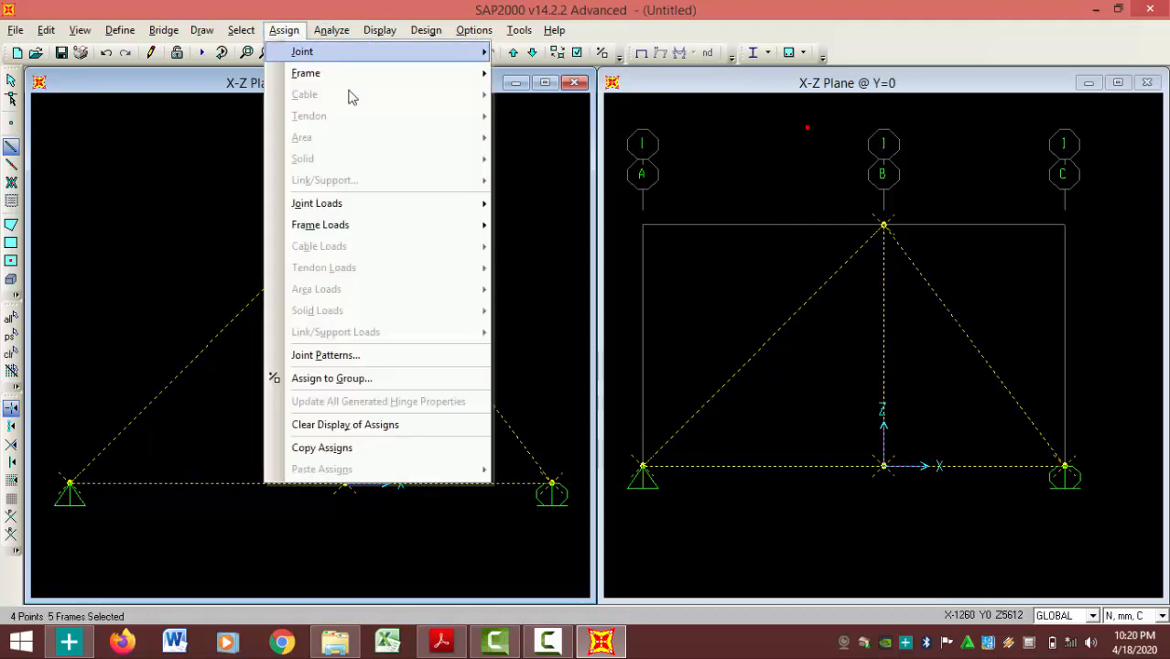
pyautogui.moveTo(349, 75)
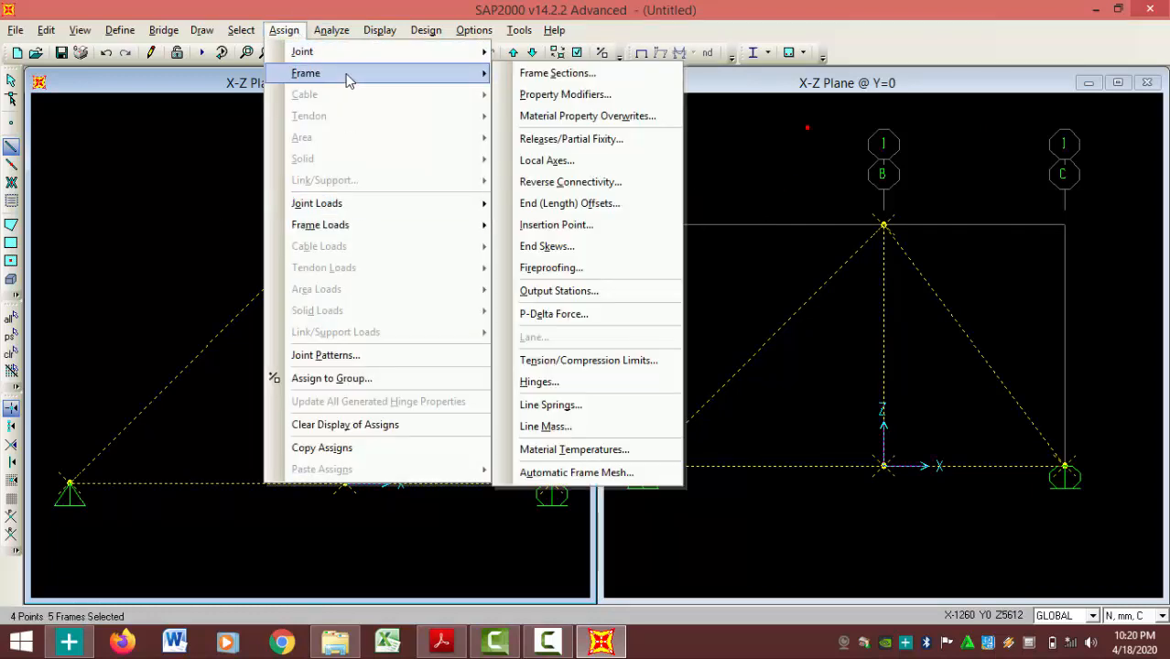
pyautogui.click(572, 139)
pyautogui.click(628, 442)
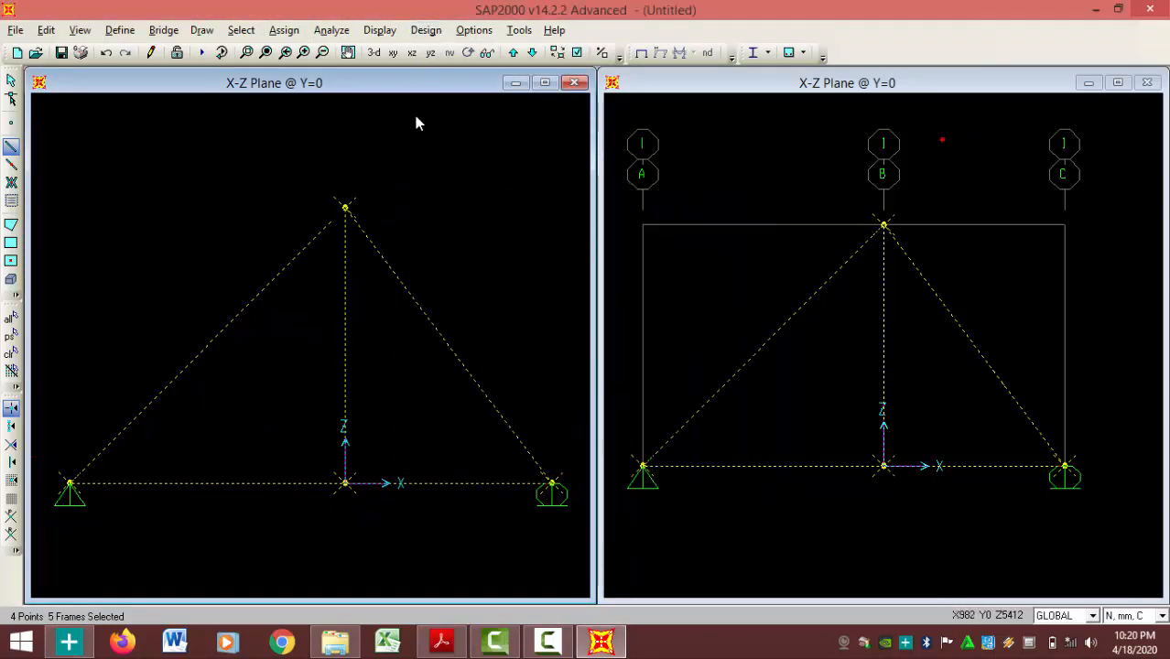
# Set the DEAD load pattern's self weight multiplier to 0 and accept the load pattern definition.
pyautogui.click(120, 31)
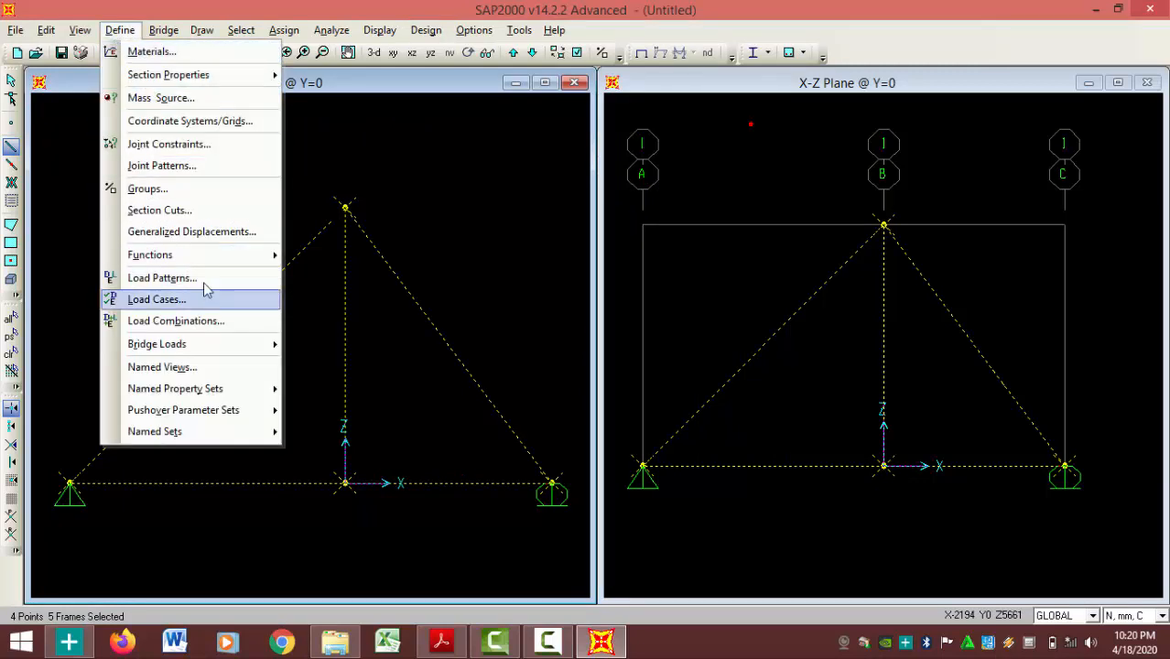
pyautogui.click(160, 278)
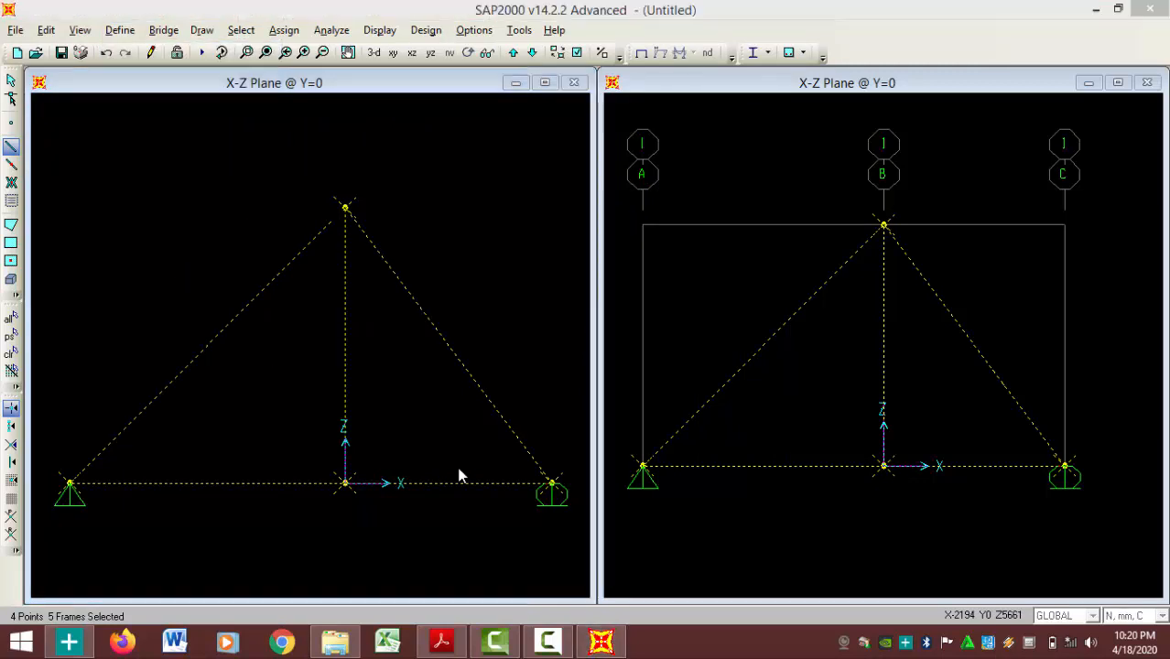
pyautogui.doubleClick(547, 288)
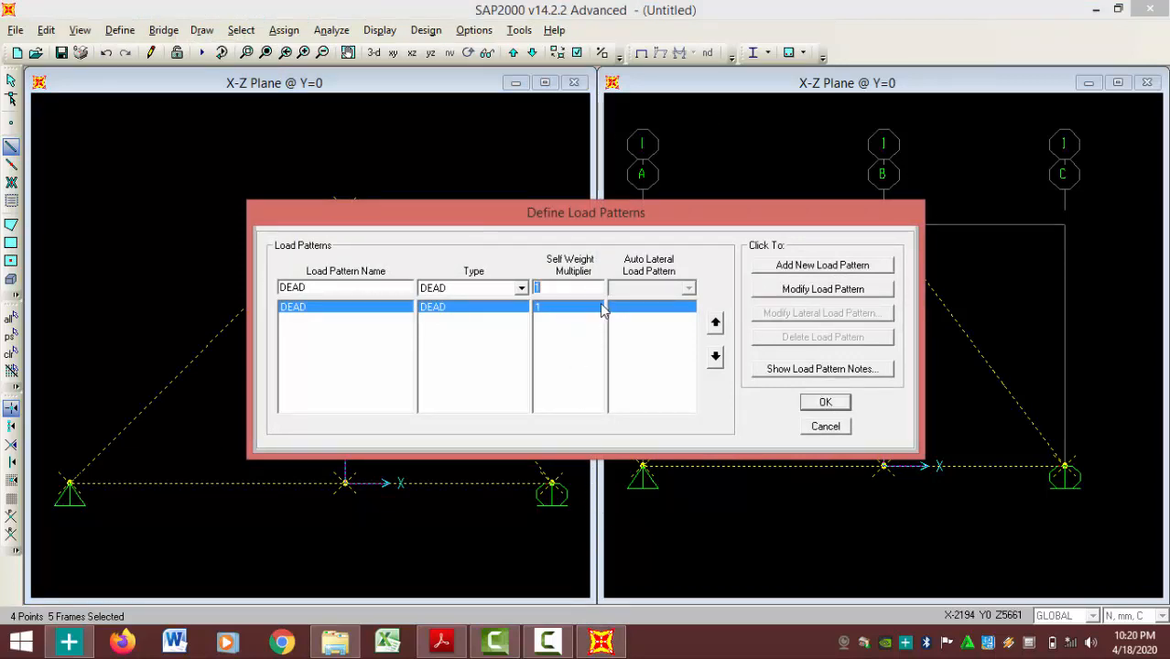
pyautogui.click(843, 292)
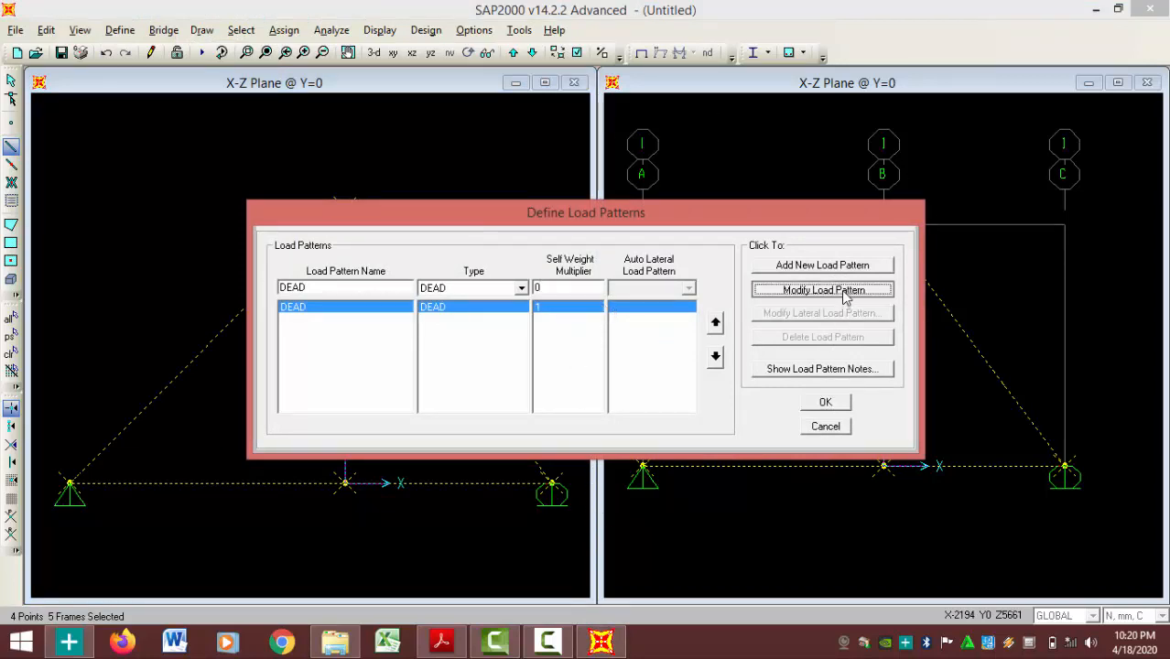
pyautogui.click(826, 402)
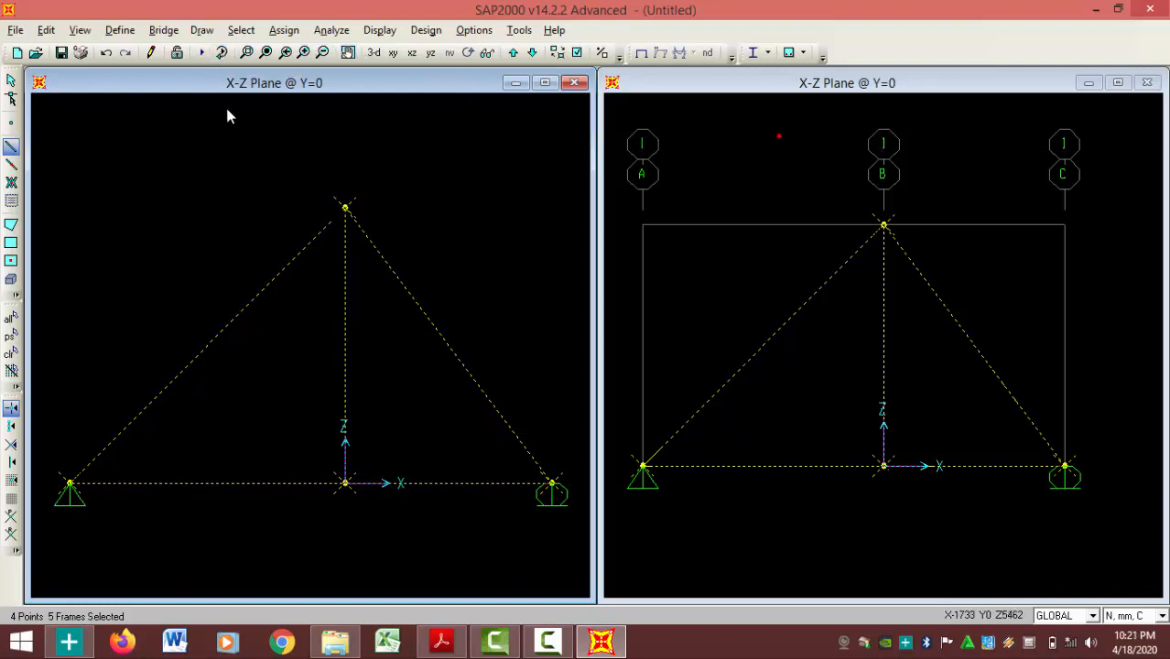
# Set the analysis options to Space Truss with UY switched off, keeping only the UX and UZ degrees of freedom.
pyautogui.click(344, 33)
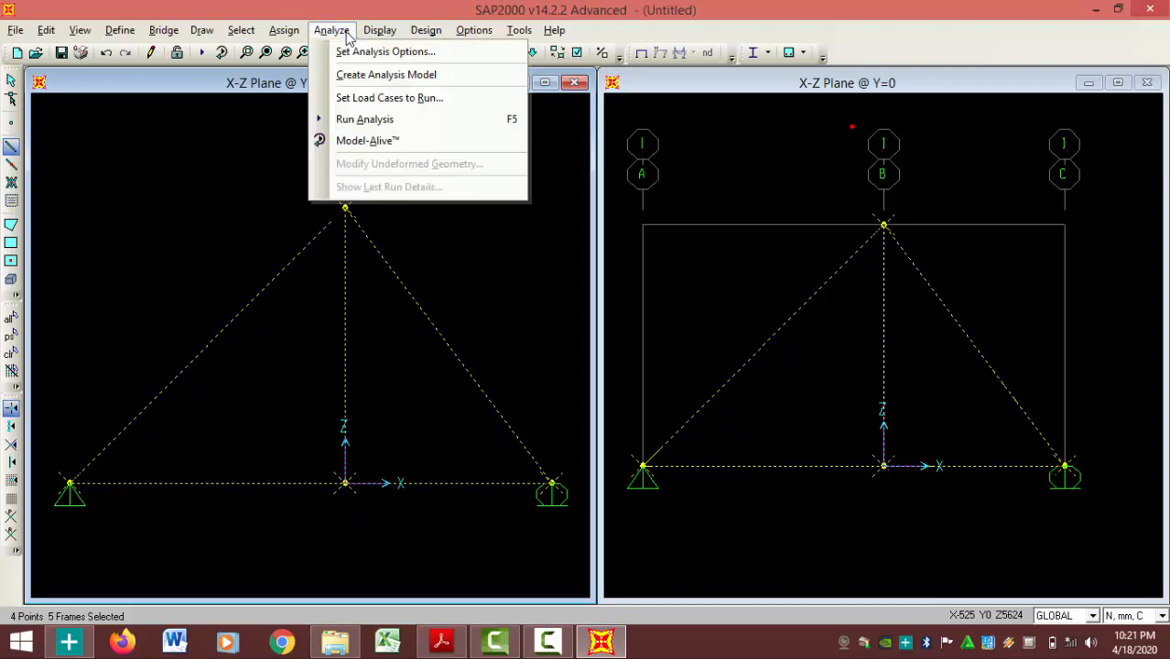
pyautogui.click(348, 51)
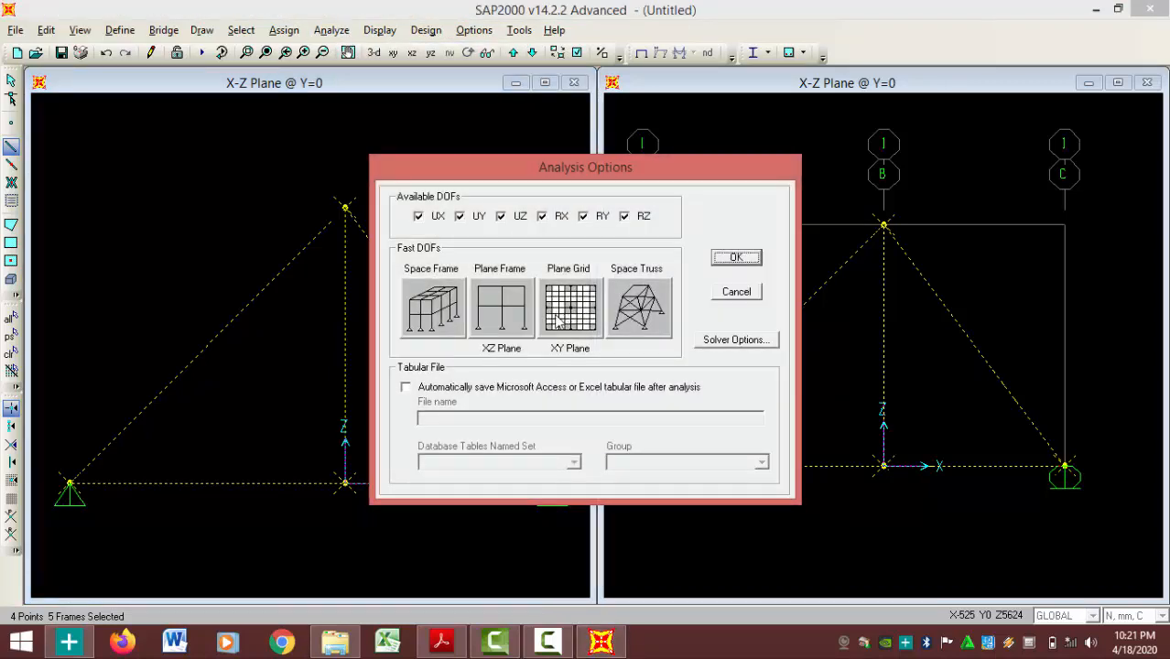
pyautogui.click(613, 315)
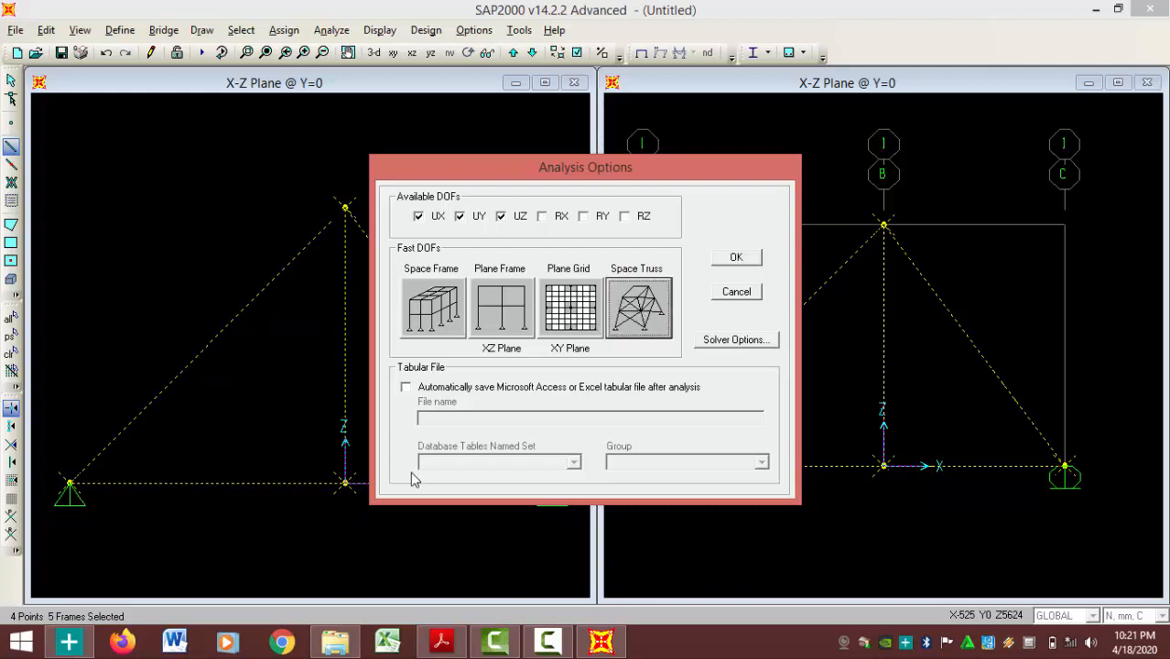
pyautogui.click(461, 217)
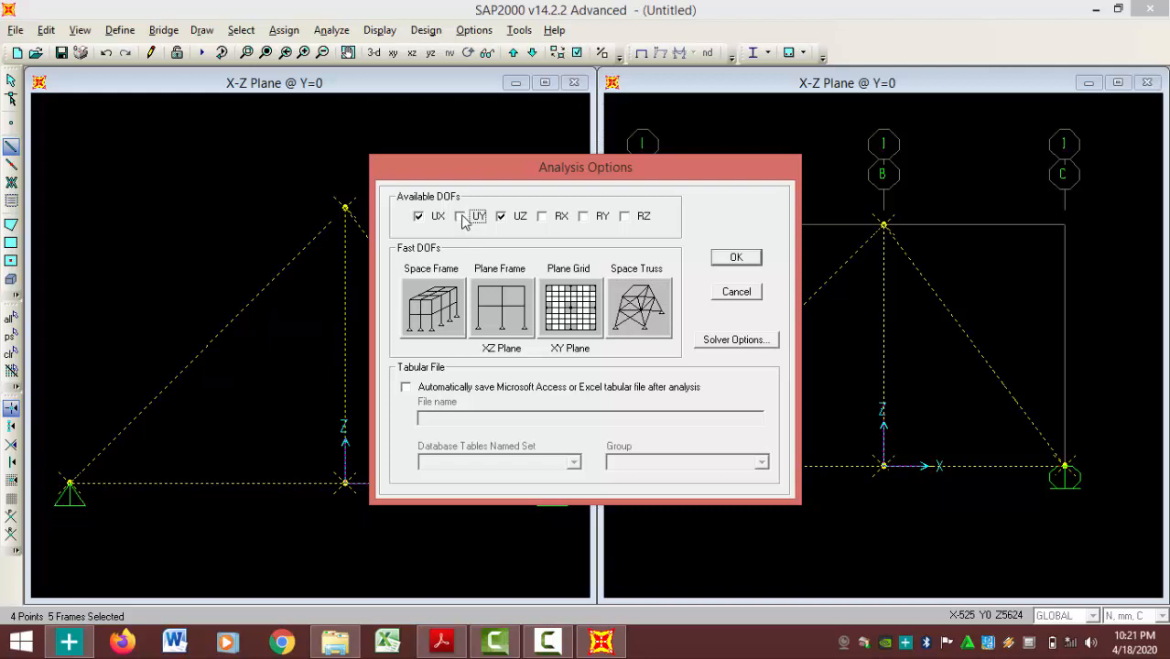
pyautogui.click(737, 259)
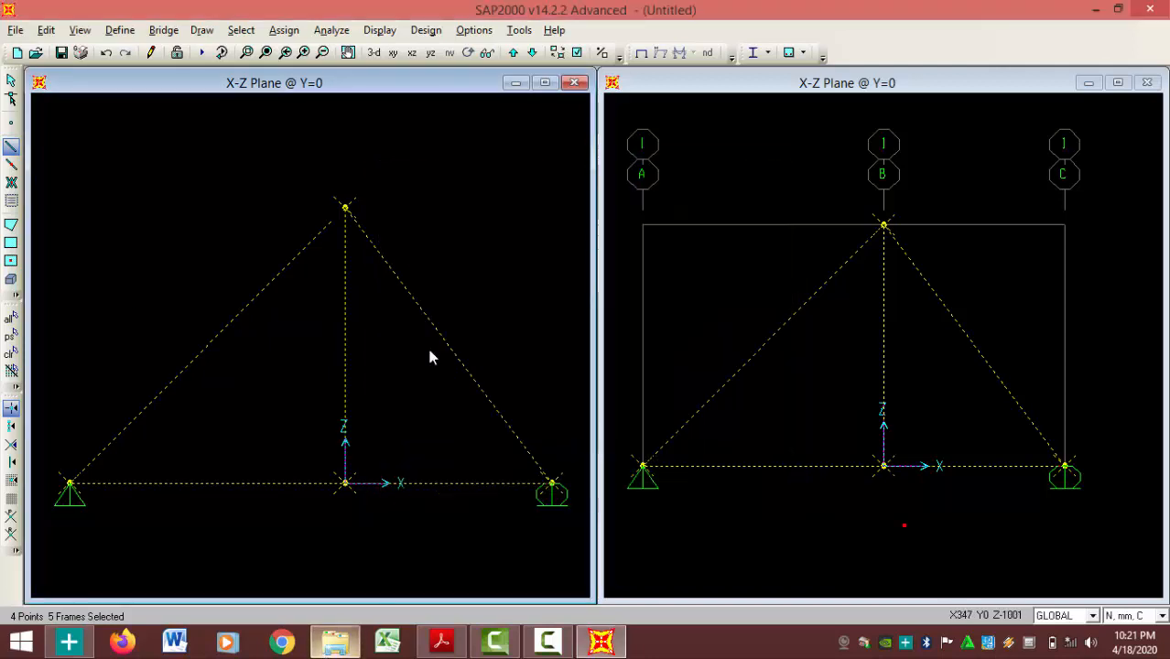
# Set only the DEAD load case to run, with the MODAL case set to Do Not Run.
pyautogui.click(331, 30)
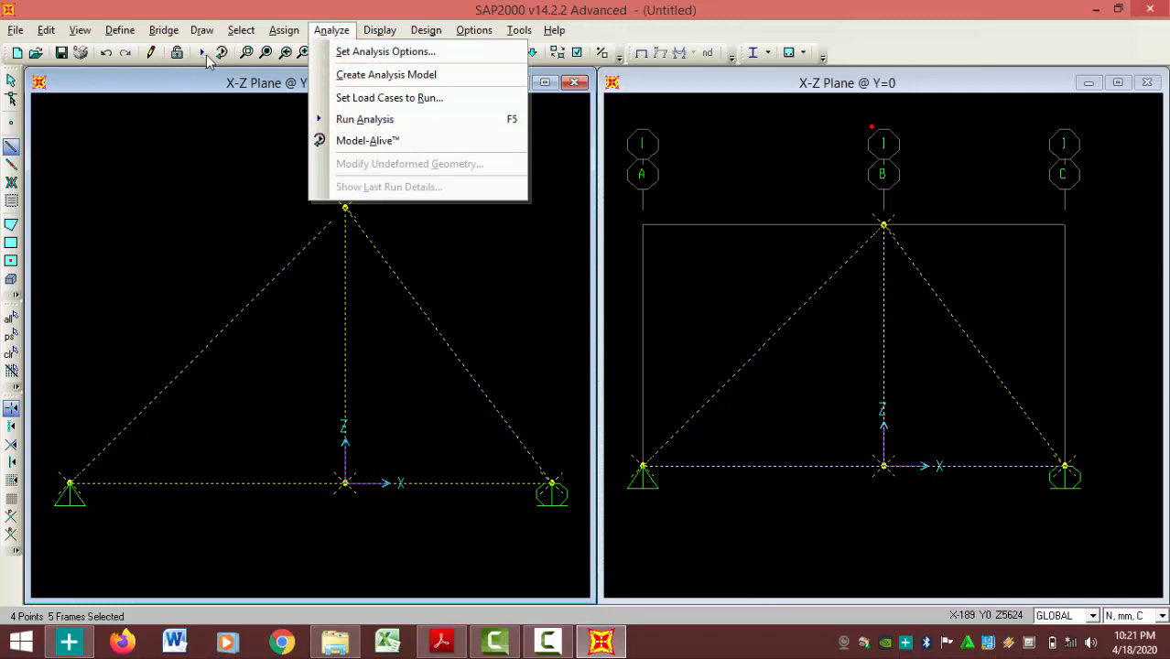
pyautogui.click(385, 121)
pyautogui.click(595, 260)
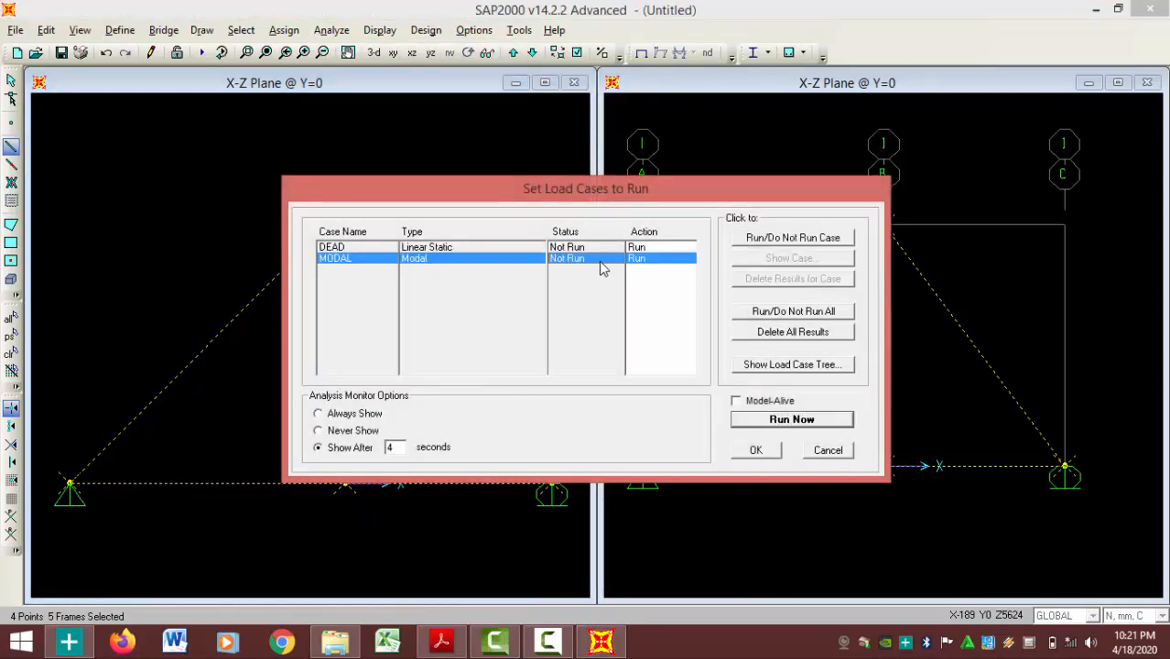
pyautogui.click(796, 313)
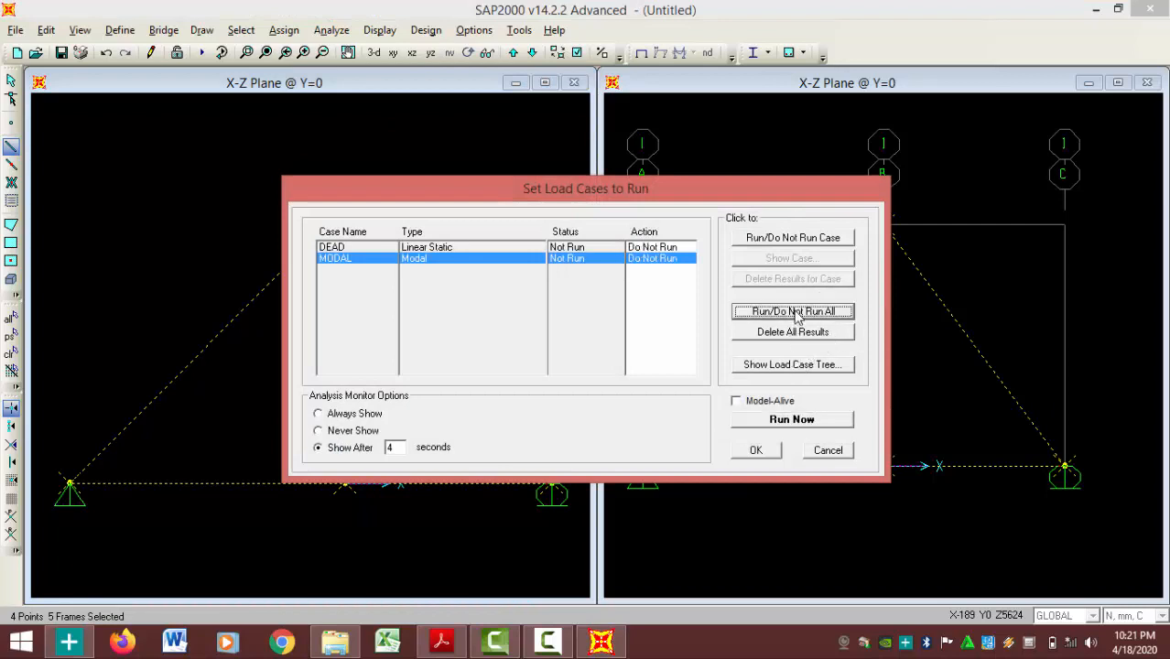
pyautogui.click(659, 246)
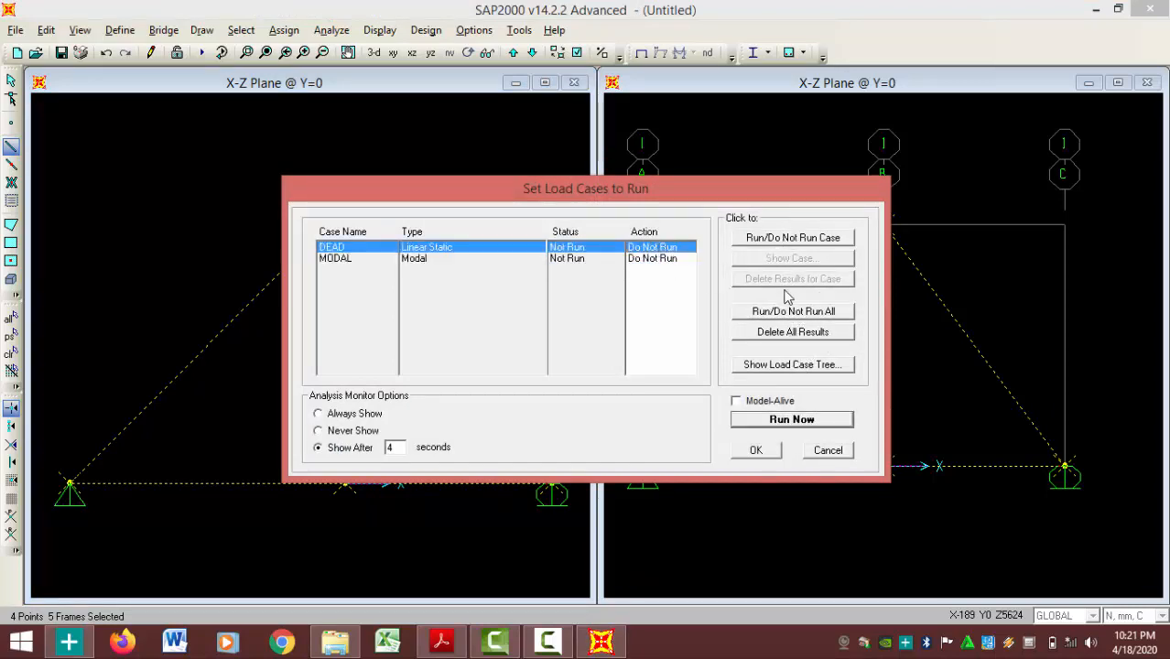
pyautogui.click(795, 238)
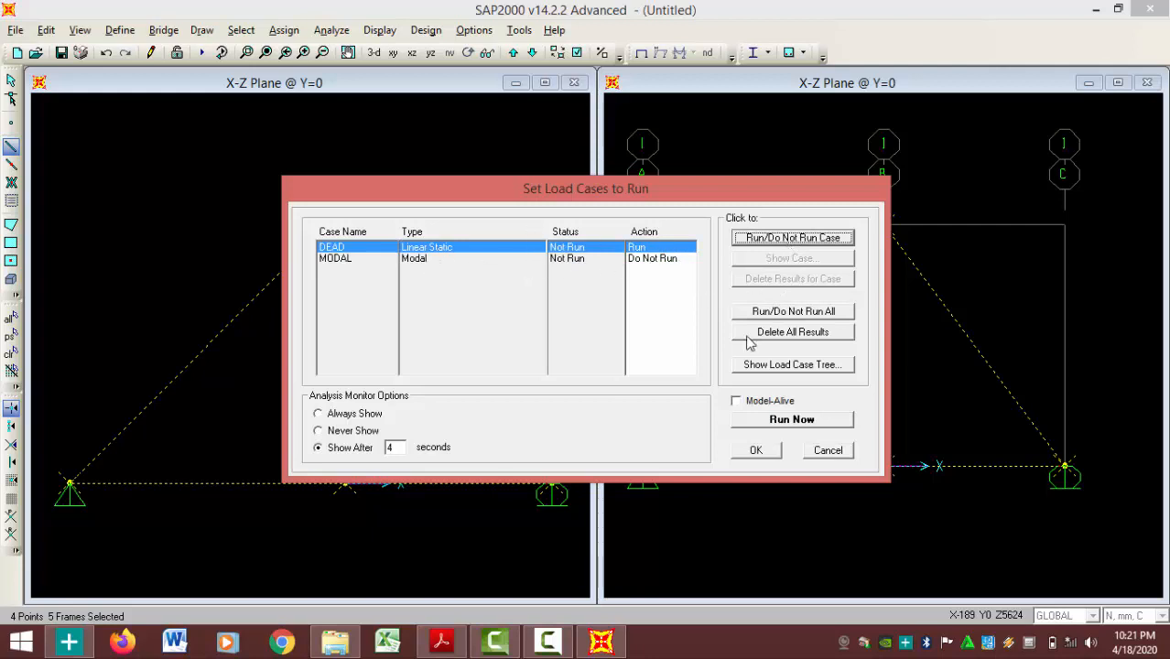
# Run the analysis, saving the model as contoh3.
pyautogui.click(792, 420)
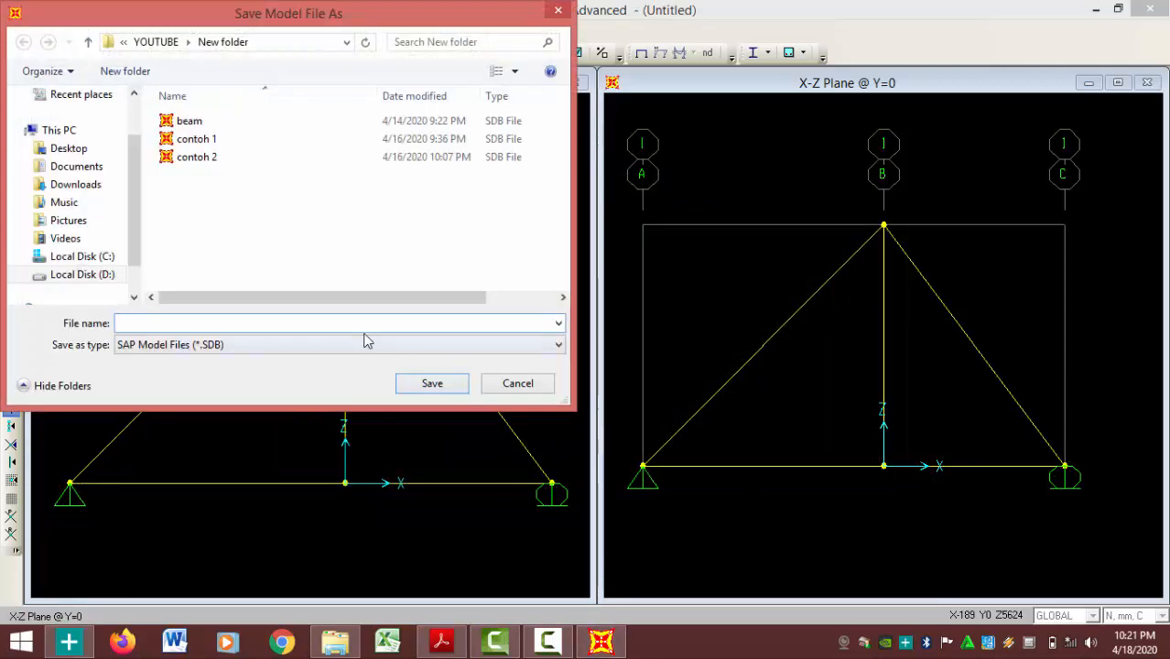
pyautogui.write('contoh3')
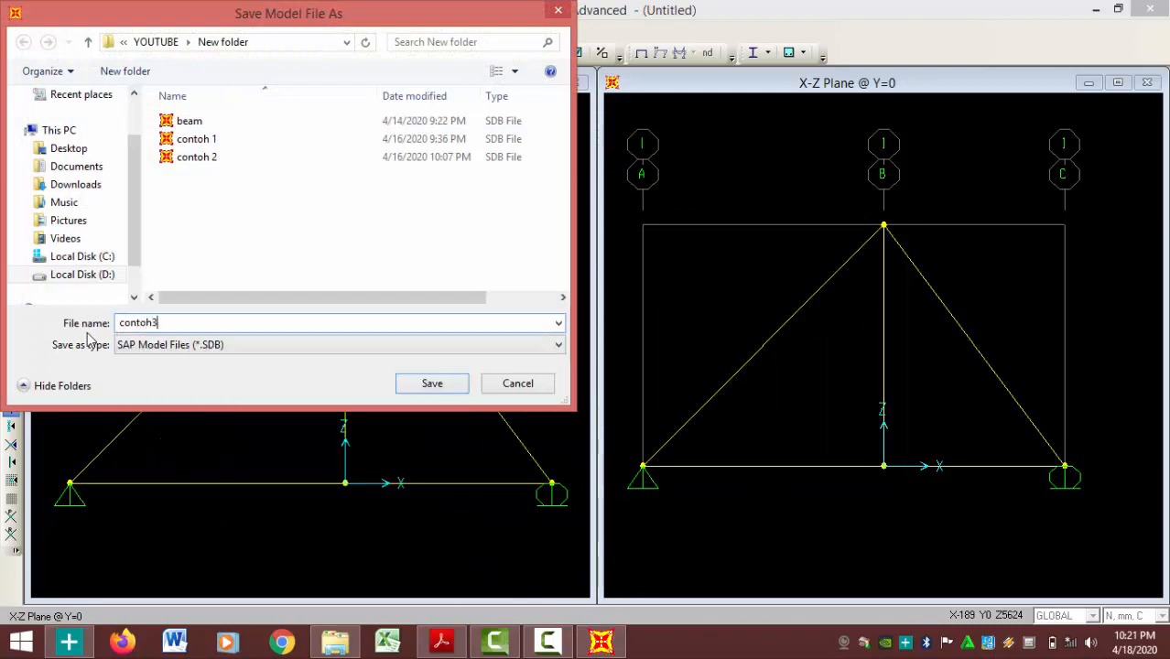
pyautogui.click(443, 387)
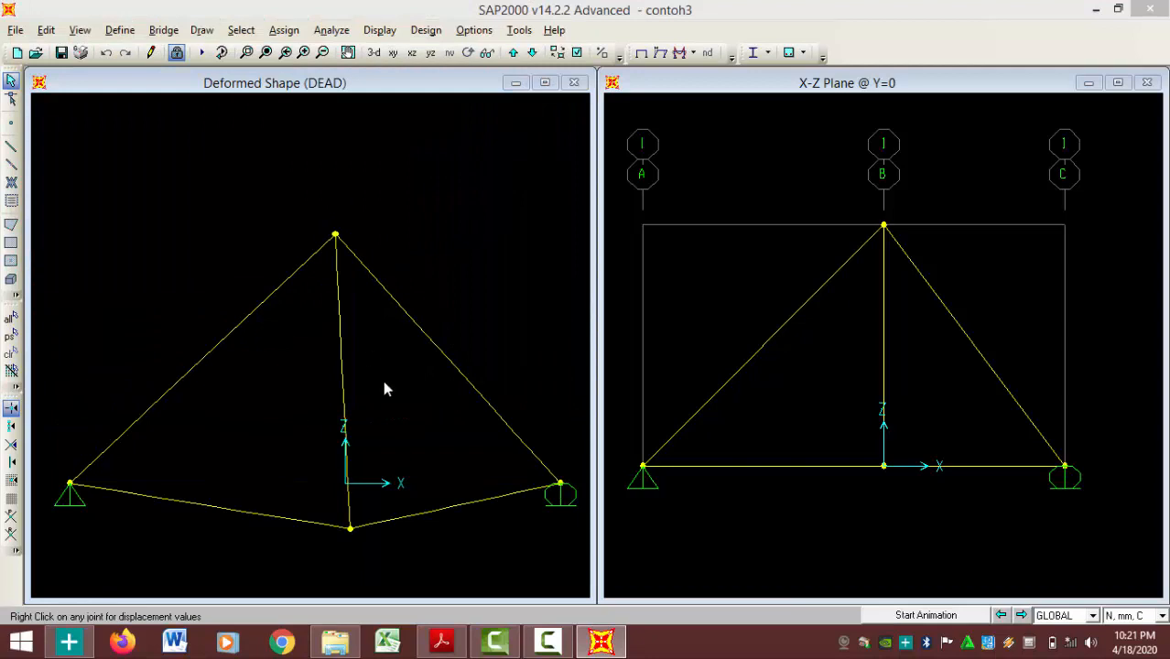
# Display the deformed shape for the DEAD case with the Wire Shadow option on.
pyautogui.click(402, 82)
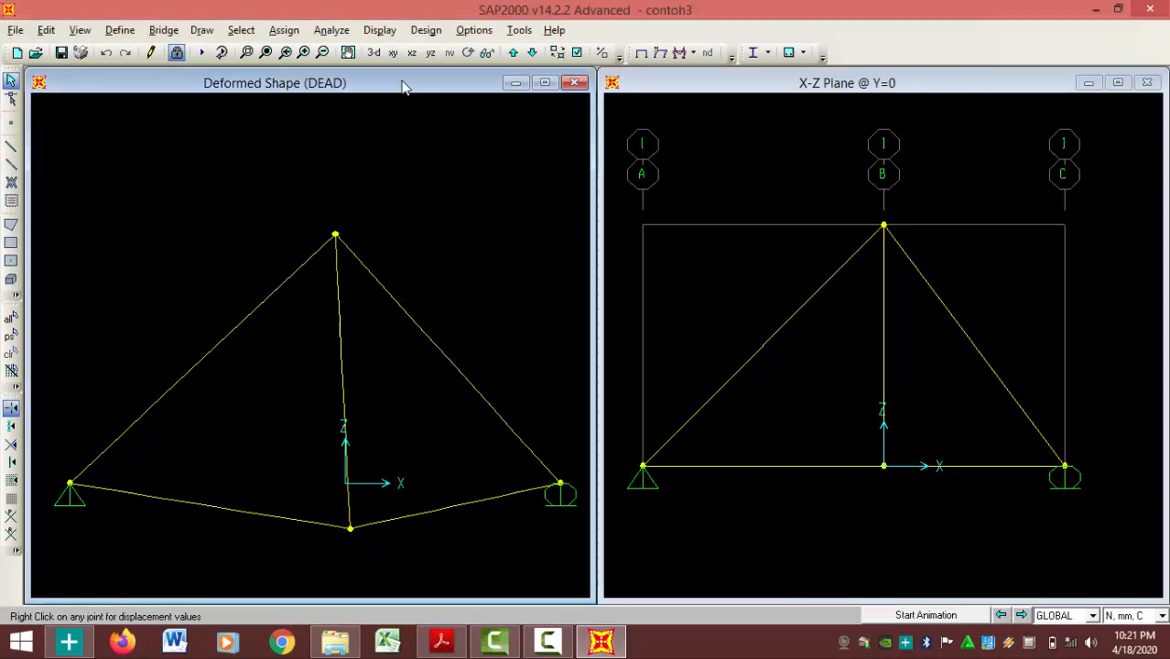
pyautogui.click(379, 31)
pyautogui.click(459, 139)
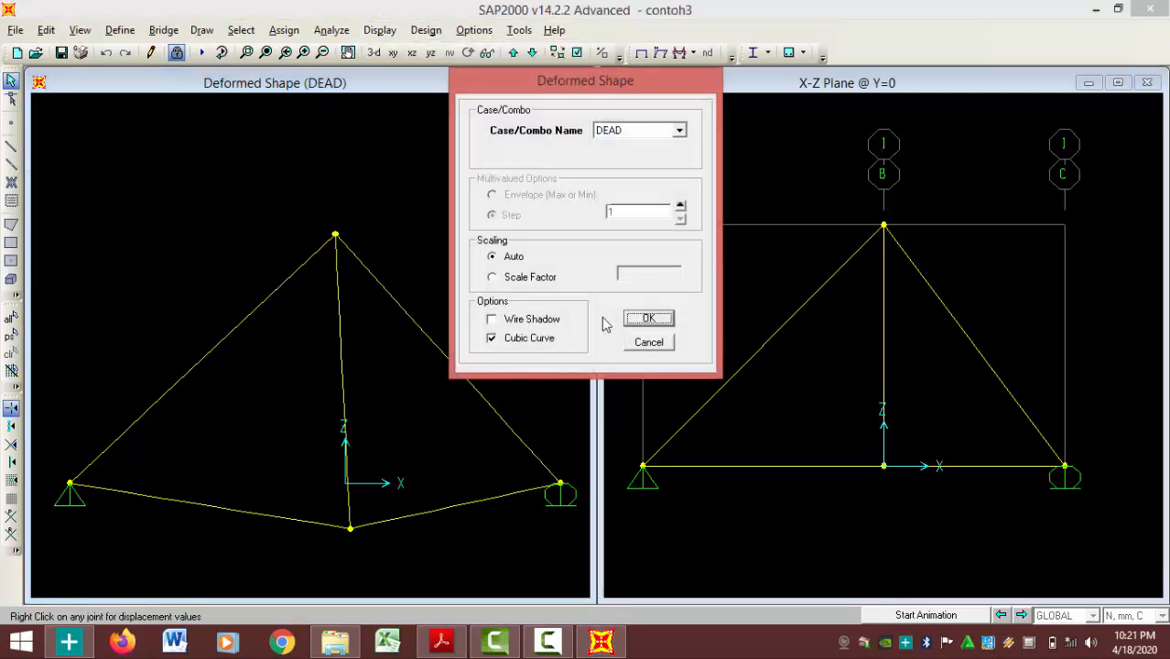
pyautogui.click(511, 323)
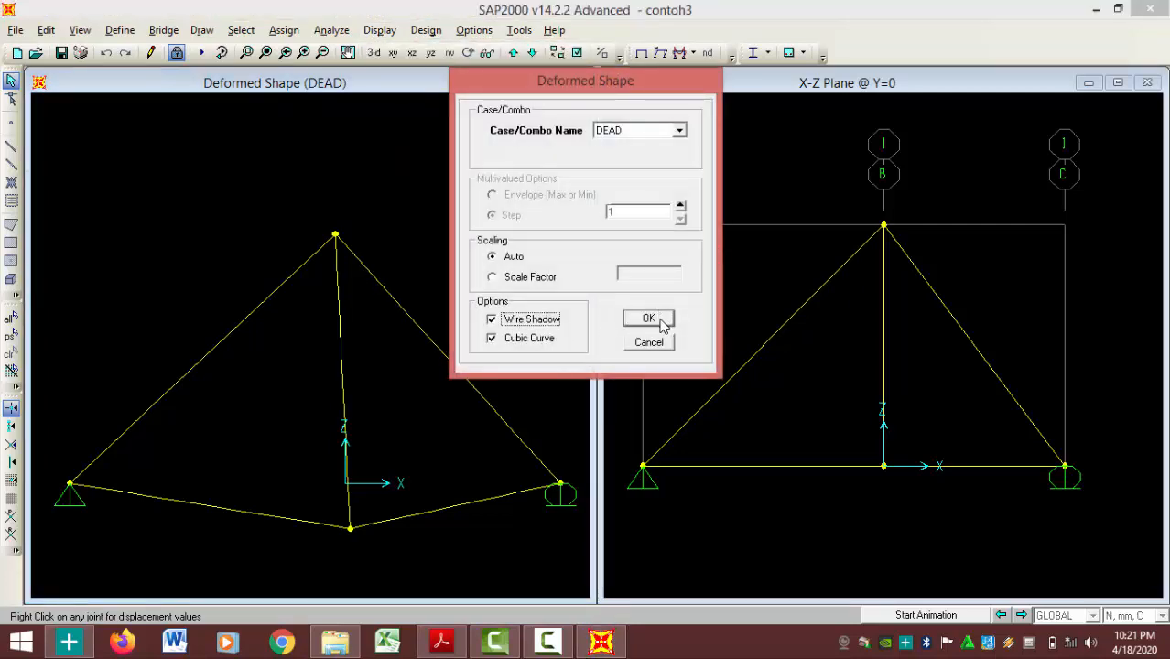
pyautogui.click(649, 318)
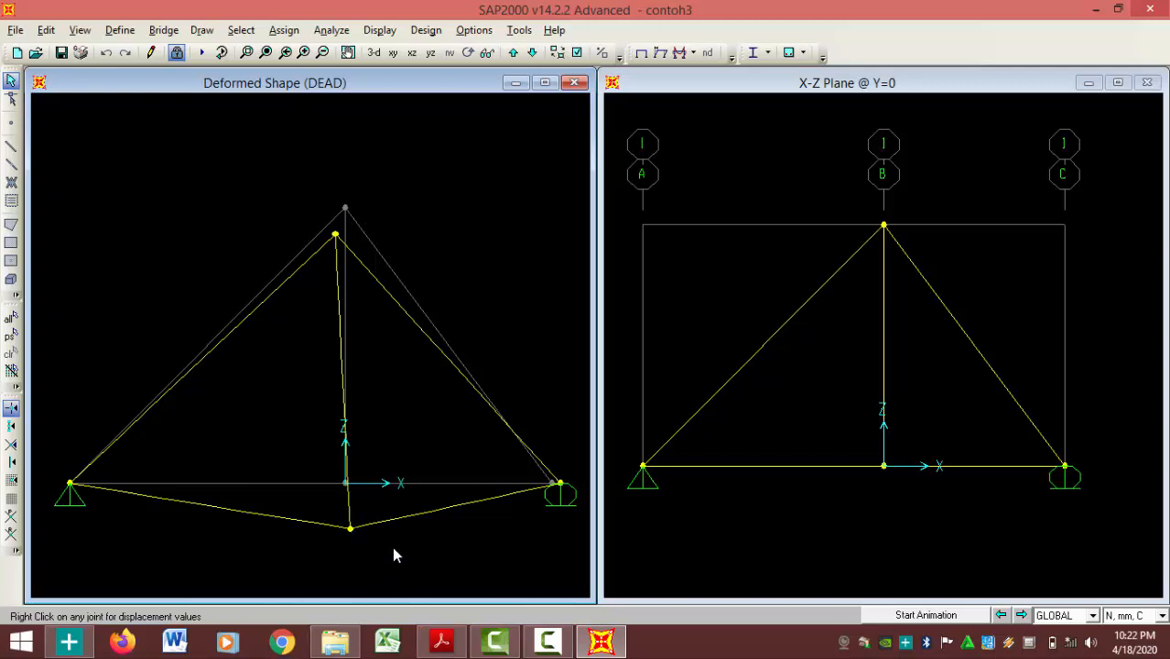
# Check the question of Example 7.3 in the textbook PDF, and view the Joint Displacements table from the analysis results in SAP2000.
pyautogui.click(442, 641)
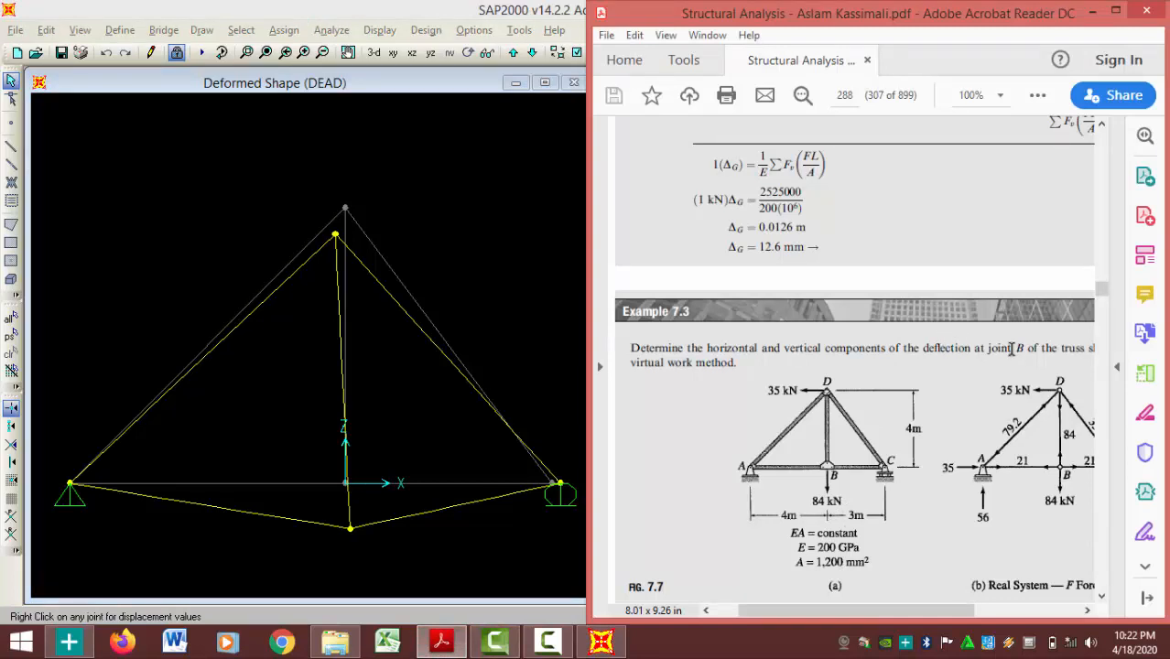
pyautogui.click(392, 28)
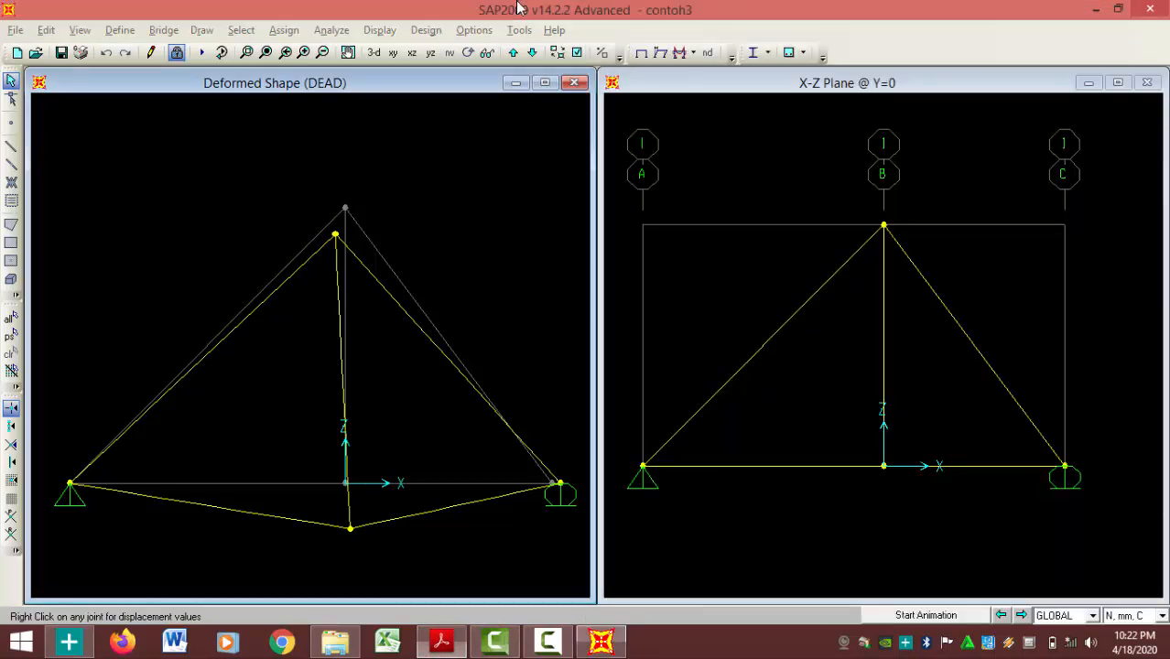
pyautogui.click(390, 29)
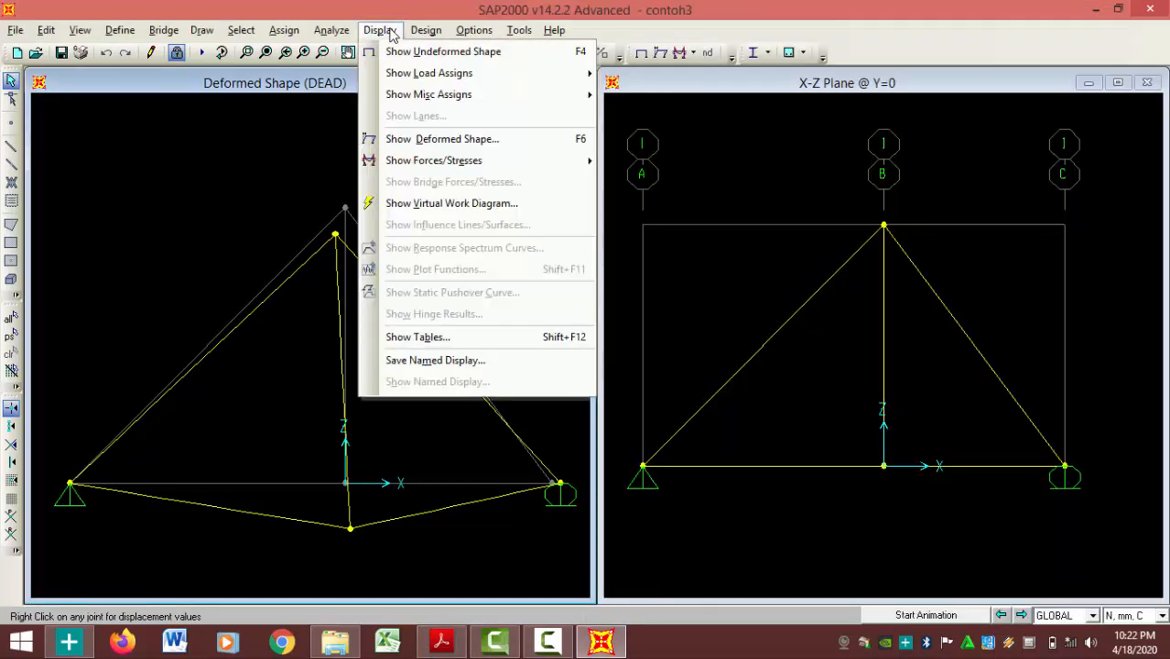
pyautogui.moveTo(428, 169)
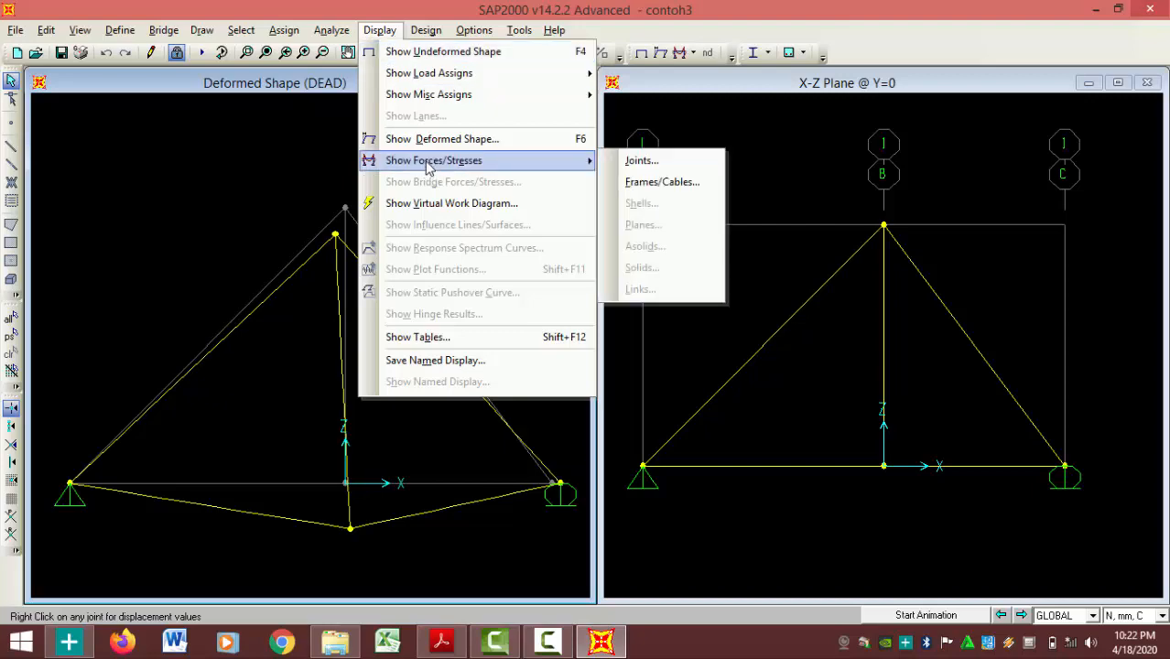
pyautogui.click(440, 337)
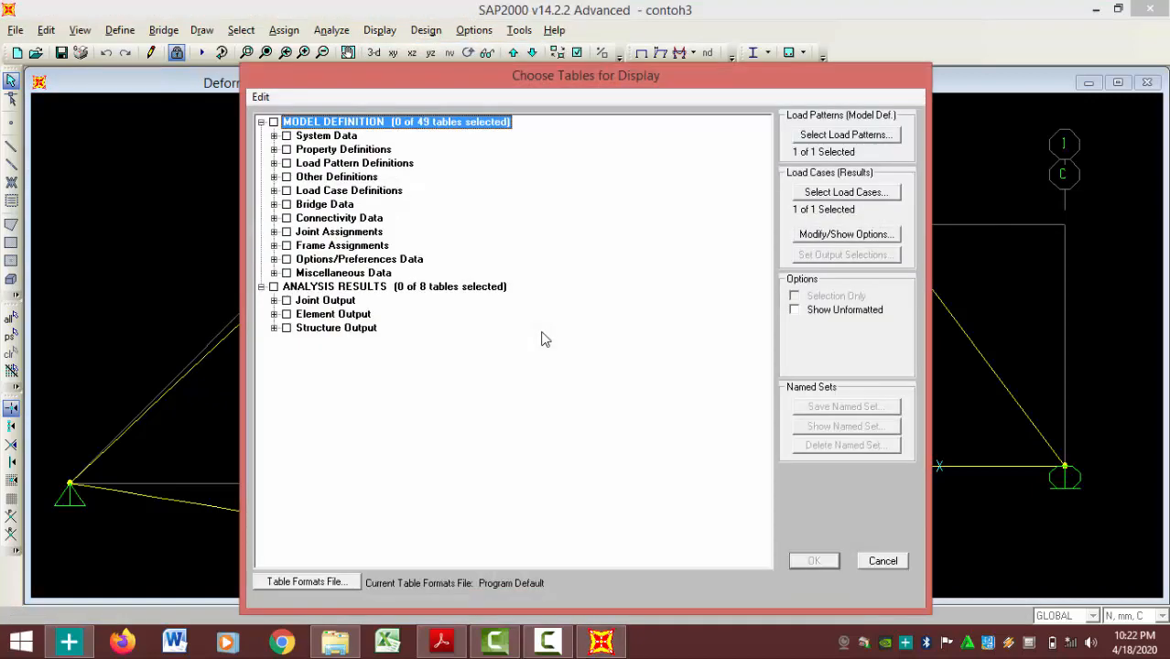
pyautogui.click(261, 287)
pyautogui.click(261, 287)
pyautogui.click(273, 300)
pyautogui.click(299, 314)
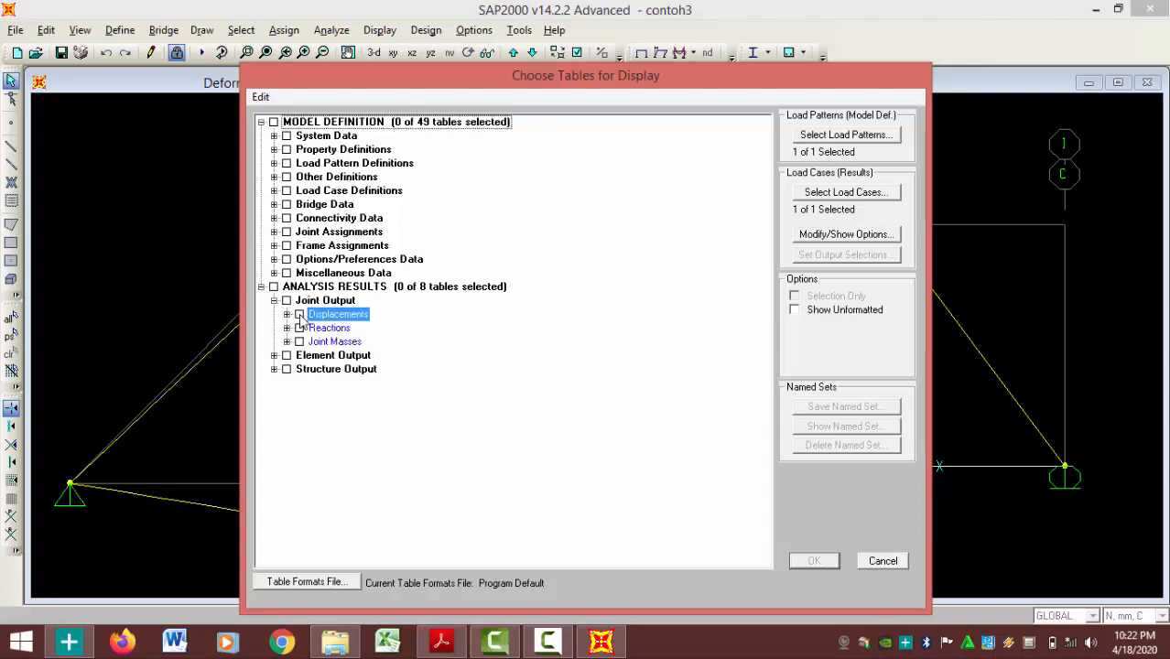
pyautogui.click(824, 566)
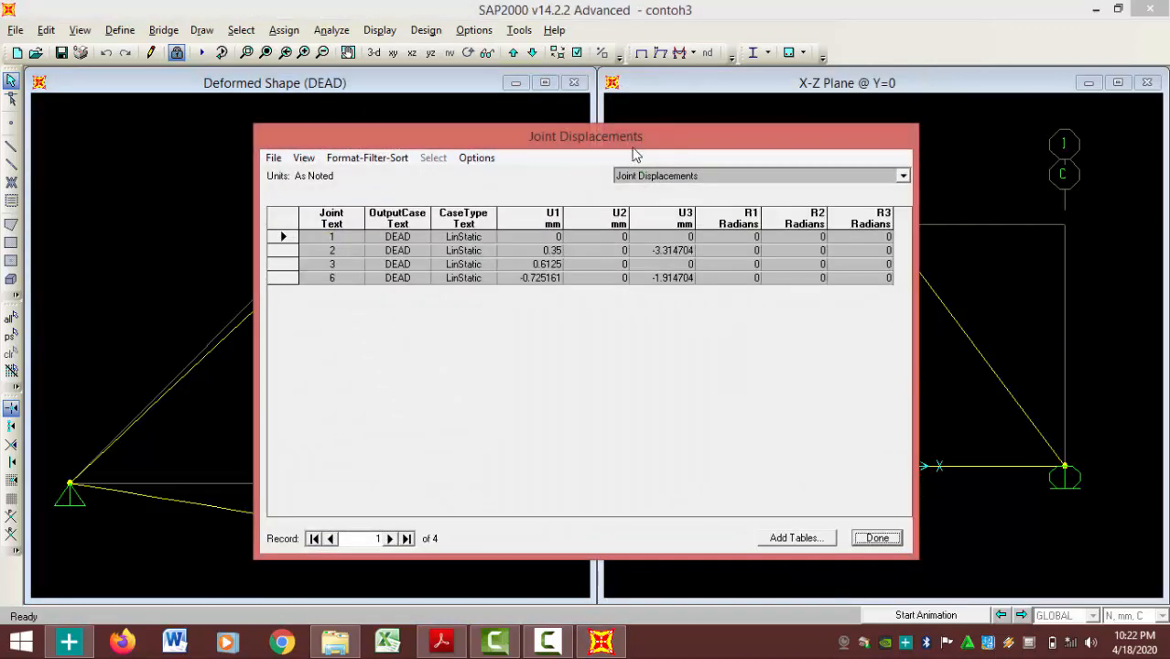
pyautogui.moveTo(622, 144); pyautogui.dragTo(769, 122)
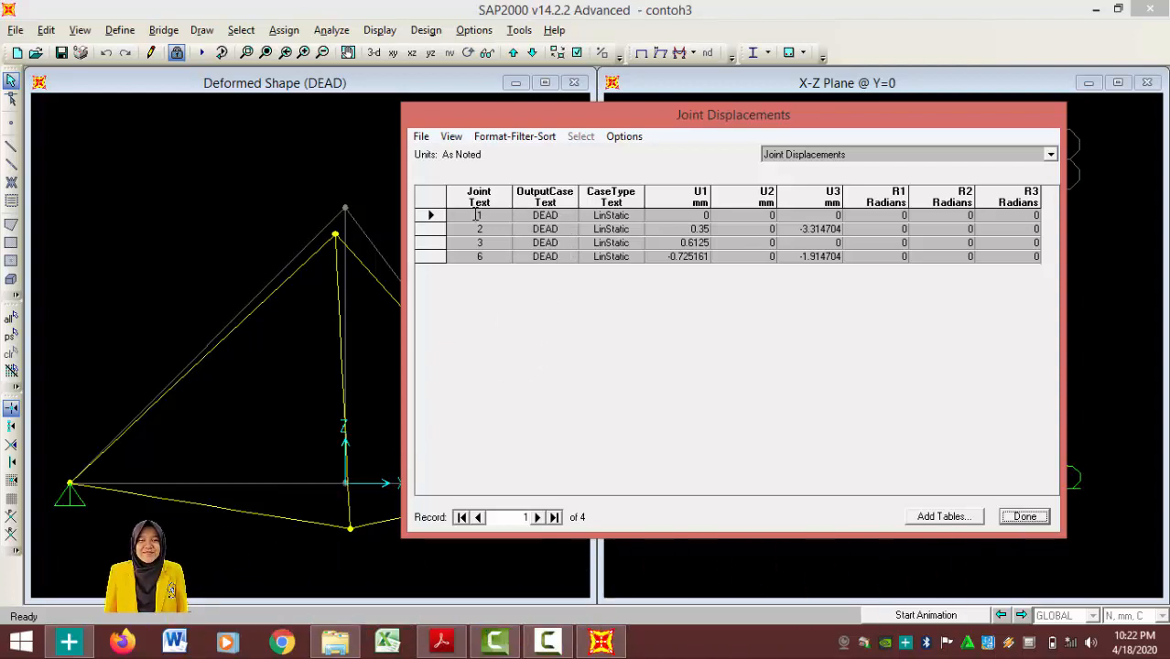
pyautogui.click(1027, 516)
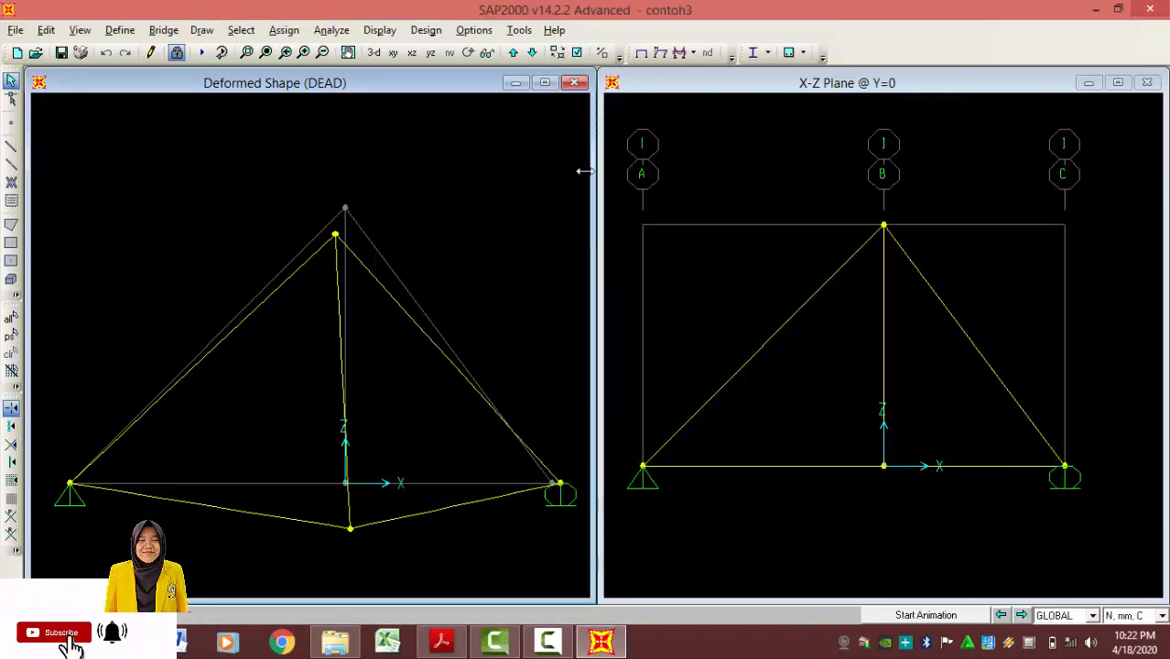
# Turn on joint labels in the display options of both the deformed shape view and the X-Z plane view.
pyautogui.click(577, 53)
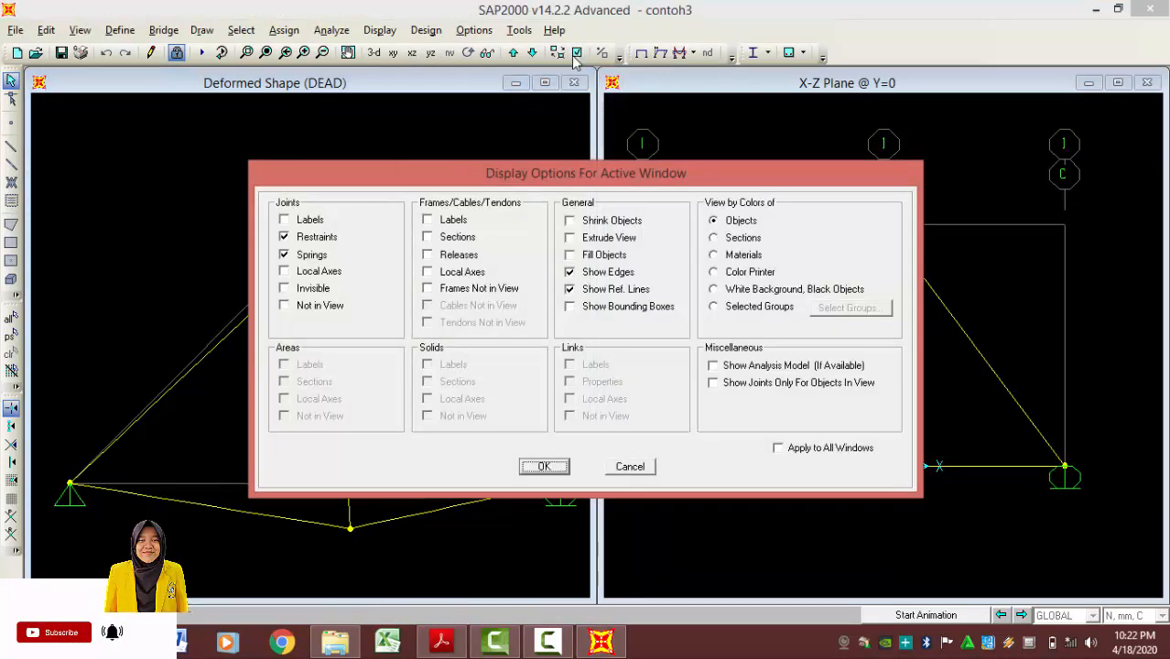
pyautogui.click(288, 221)
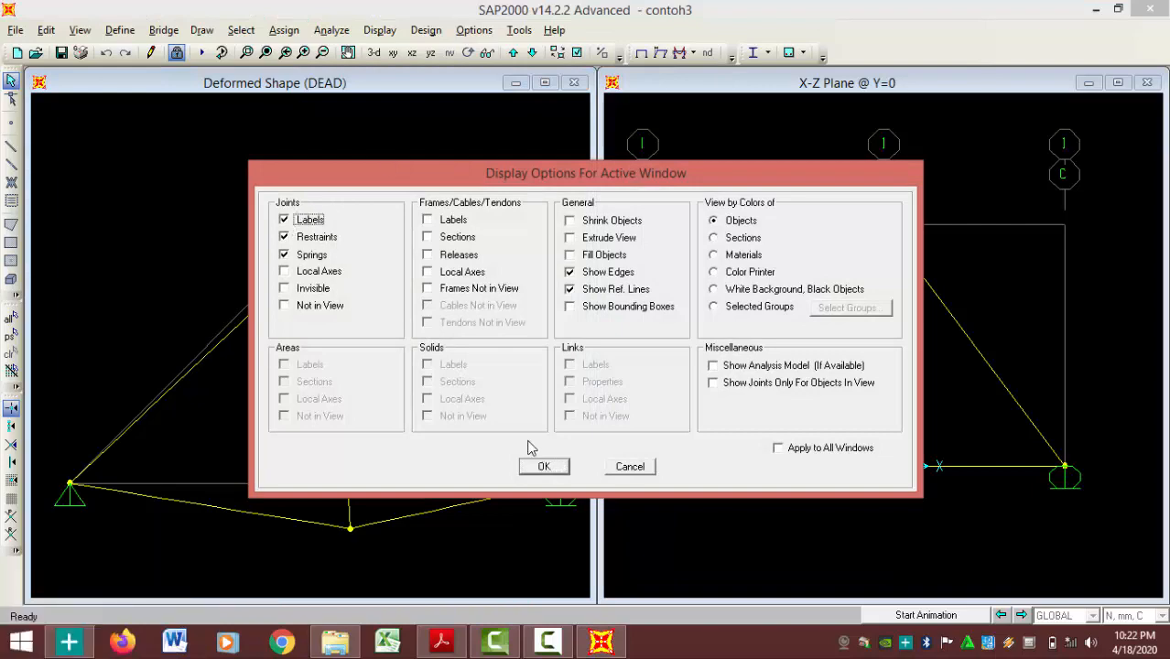
pyautogui.click(544, 466)
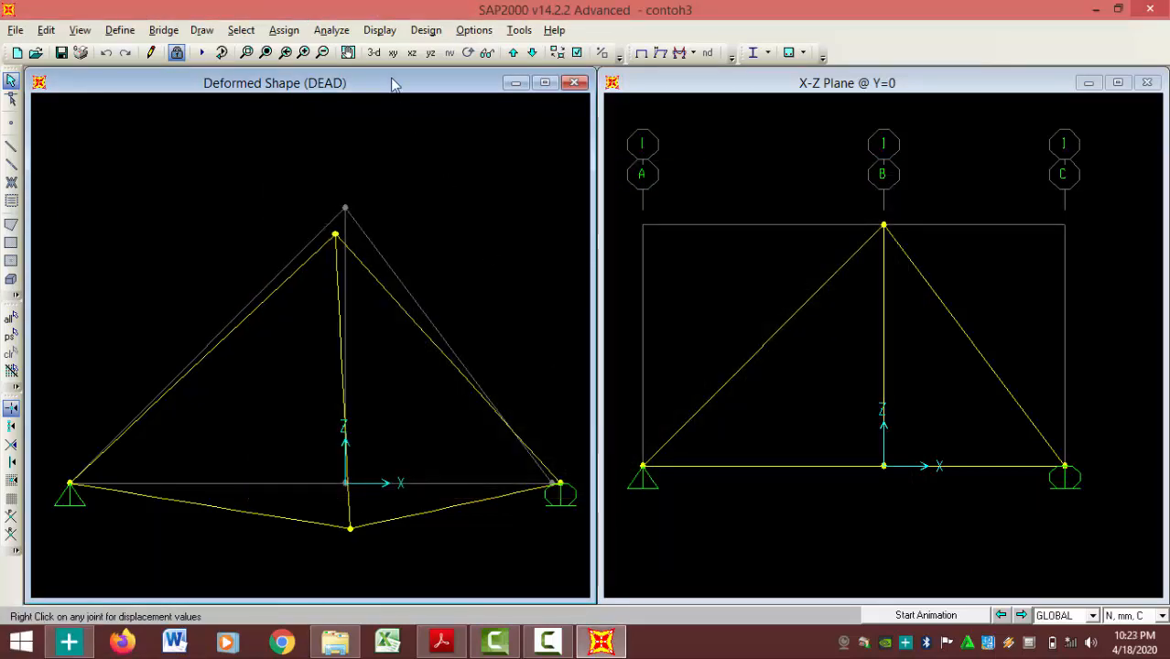
pyautogui.click(718, 104)
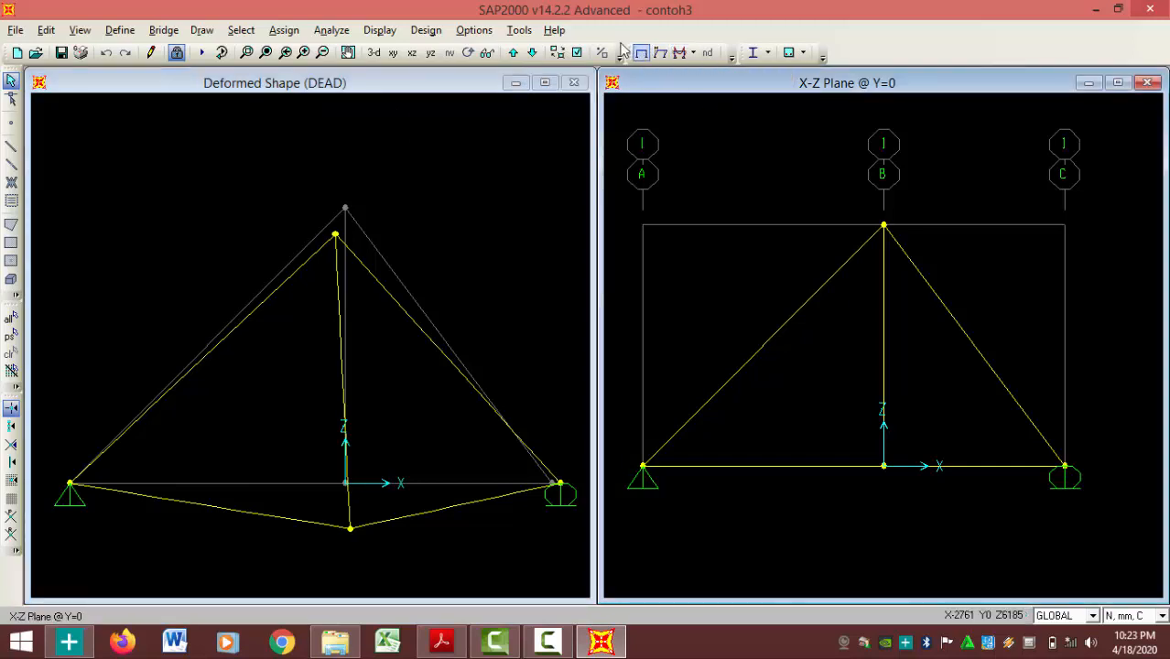
pyautogui.click(577, 52)
pyautogui.click(284, 220)
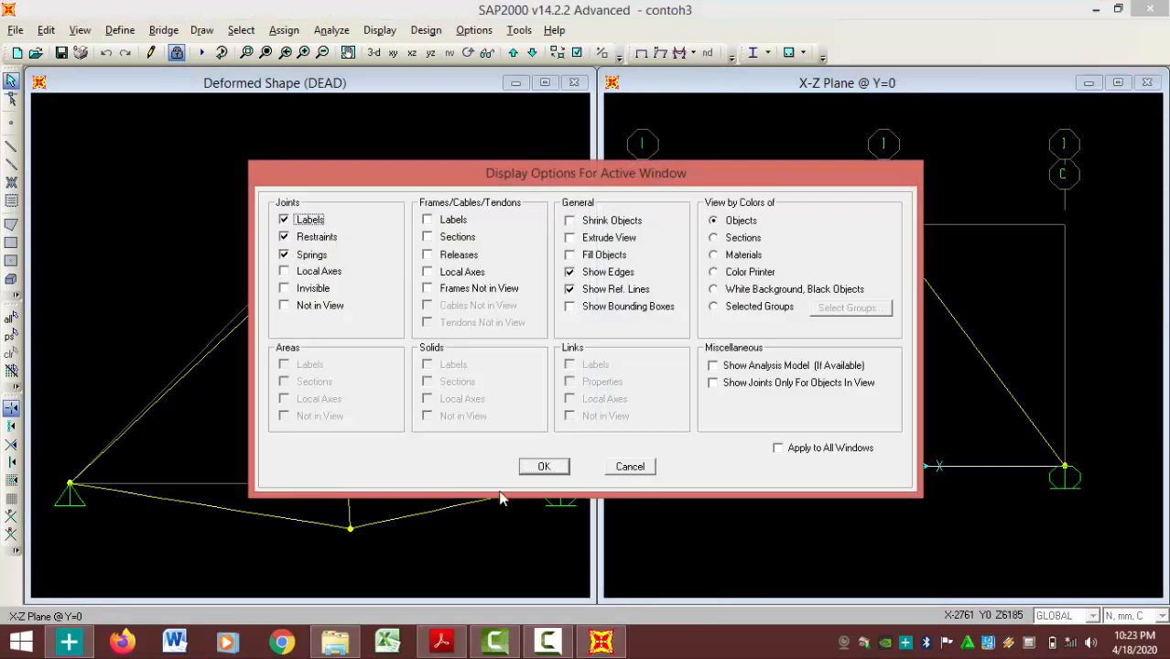
pyautogui.click(540, 466)
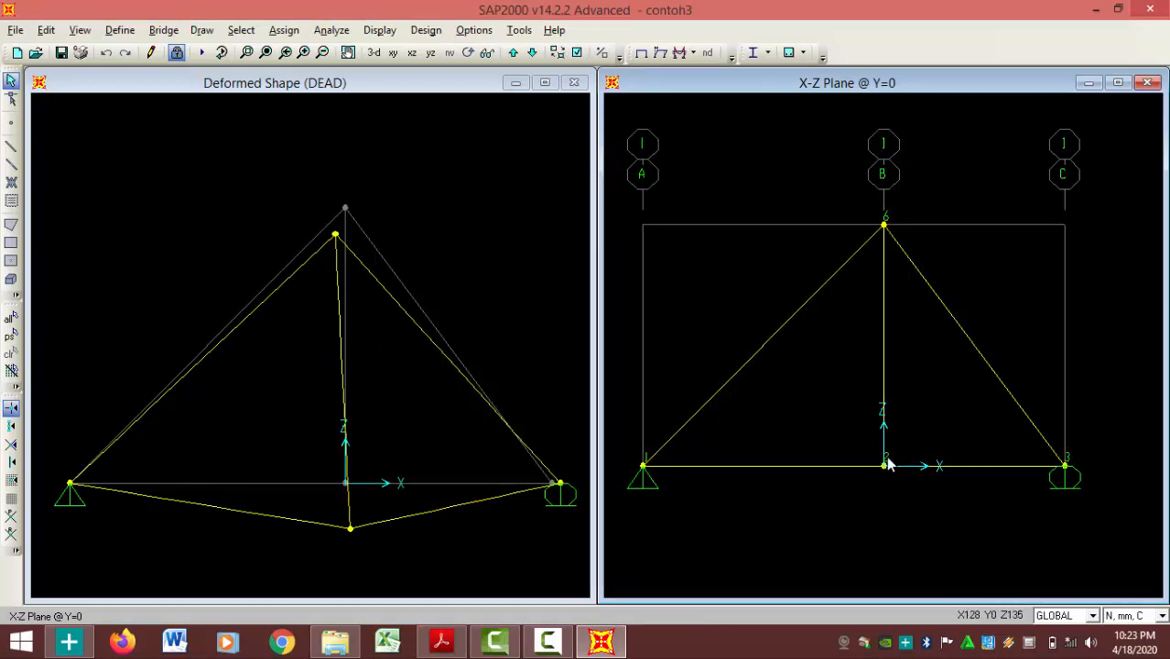
# Reopen the Joint Displacements results table to read the U1 and U3 displacements of joint 2.
pyautogui.click(379, 29)
pyautogui.click(424, 339)
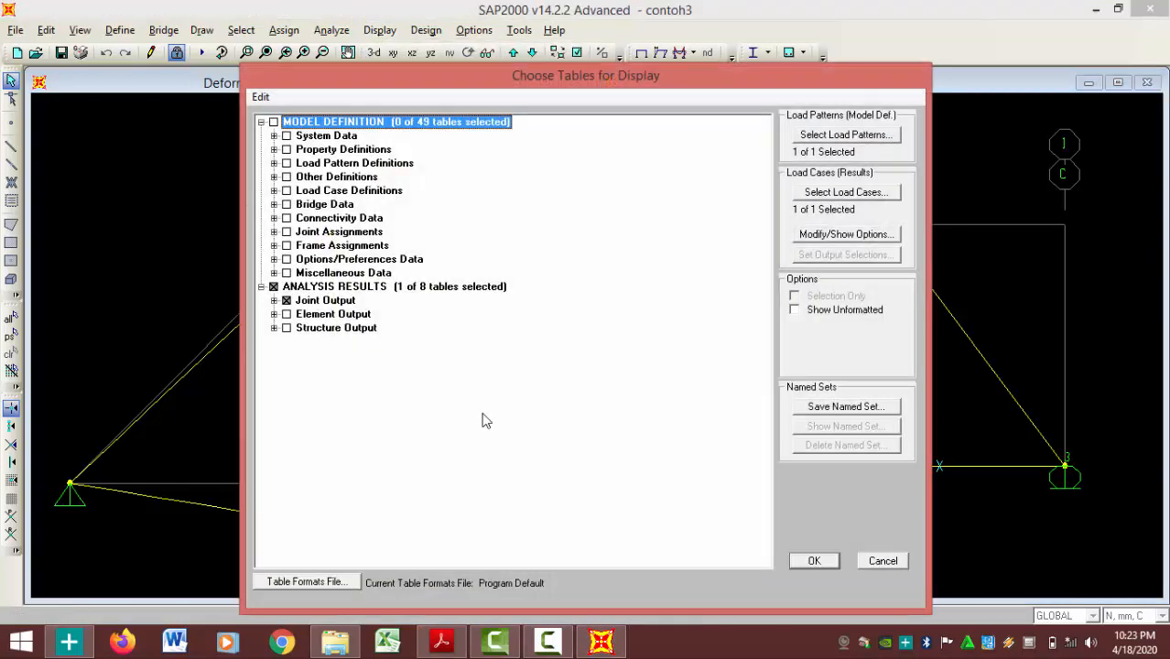
pyautogui.click(818, 561)
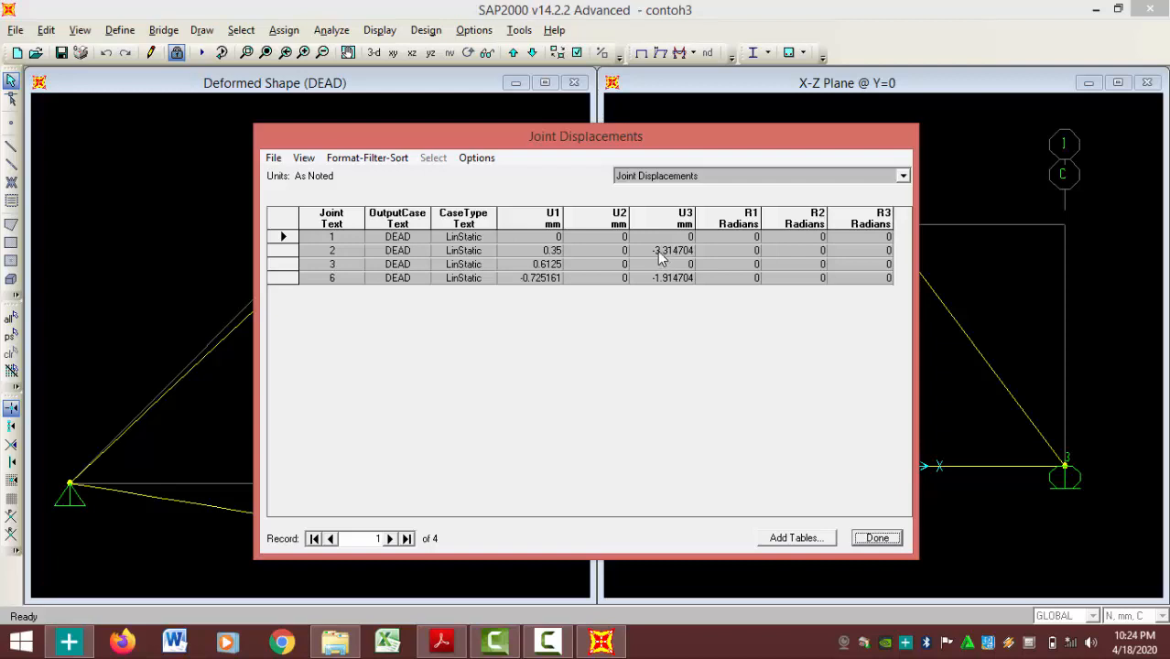
# Compare joint B's horizontal and vertical deflections in the textbook PDF solution with the displacements table in SAP2000, and close the table.
pyautogui.click(443, 644)
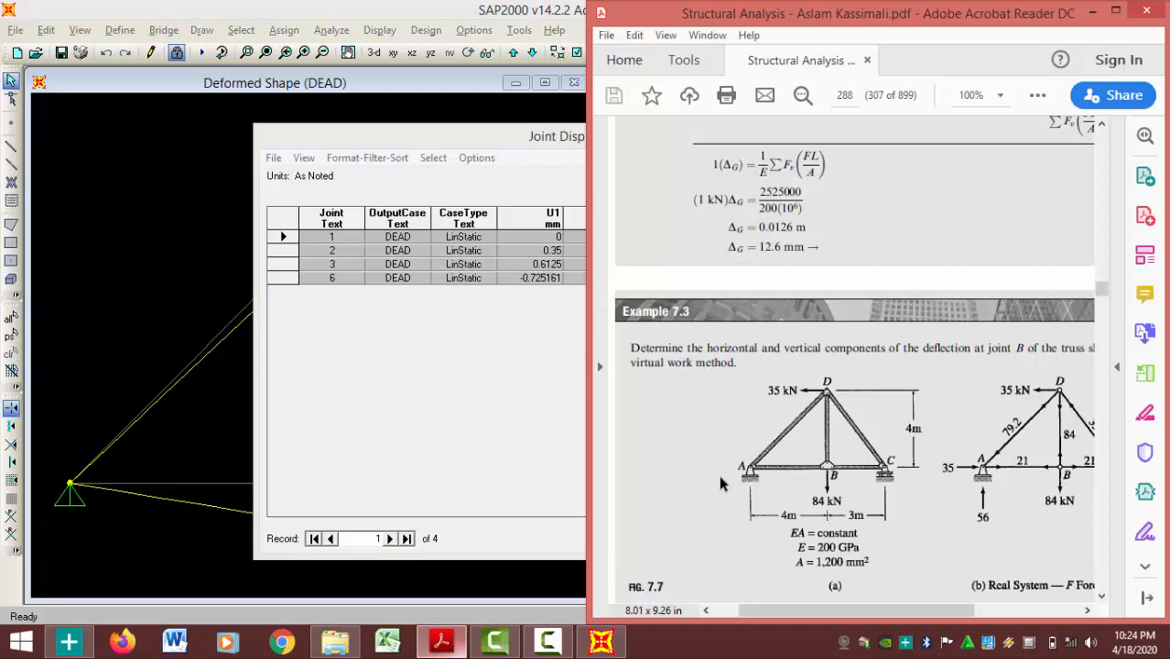
pyautogui.scroll(-5, 859, 336)
pyautogui.scroll(-5, 859, 336)
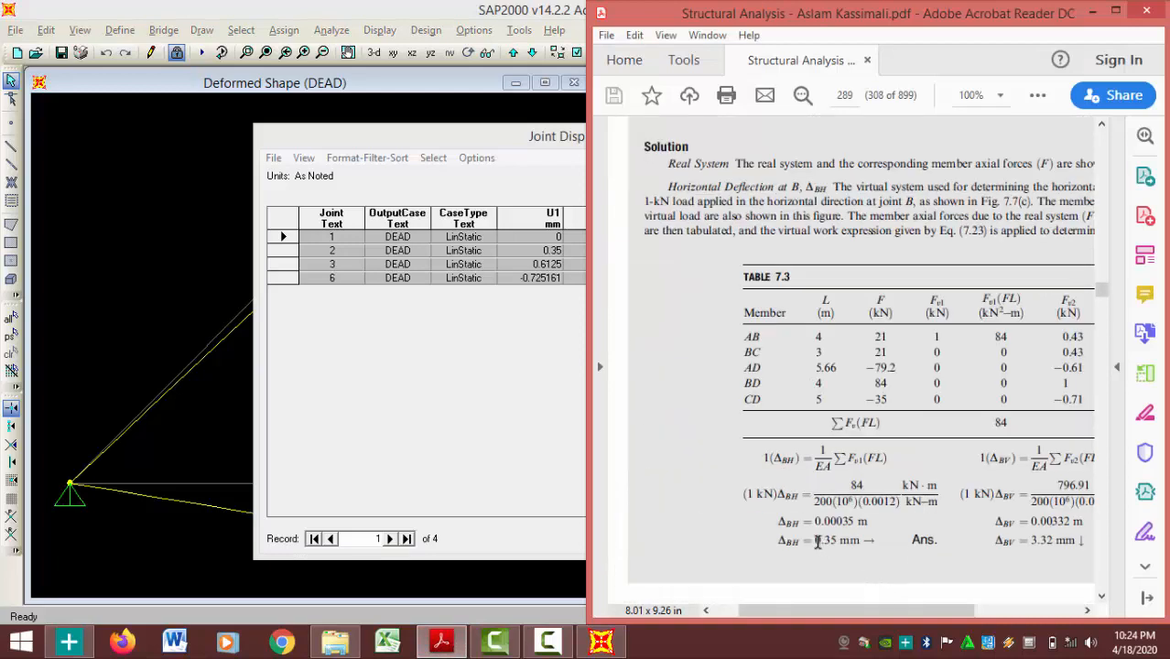
pyautogui.moveTo(814, 541); pyautogui.dragTo(870, 540)
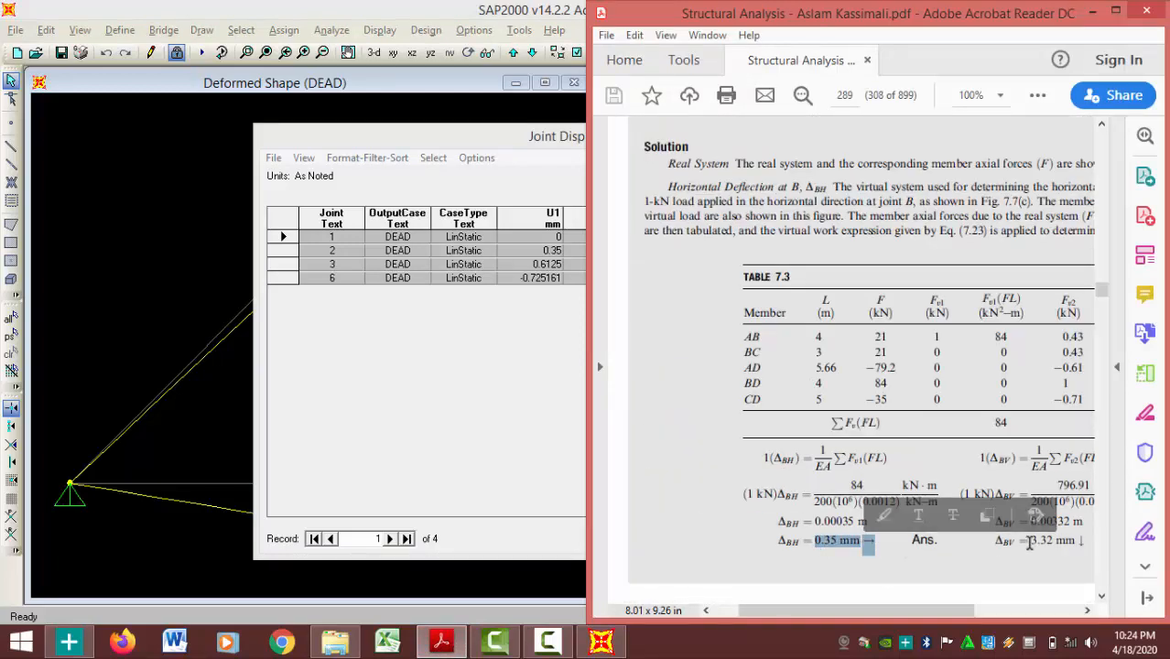
pyautogui.moveTo(1029, 541); pyautogui.dragTo(1084, 542)
pyautogui.click(502, 368)
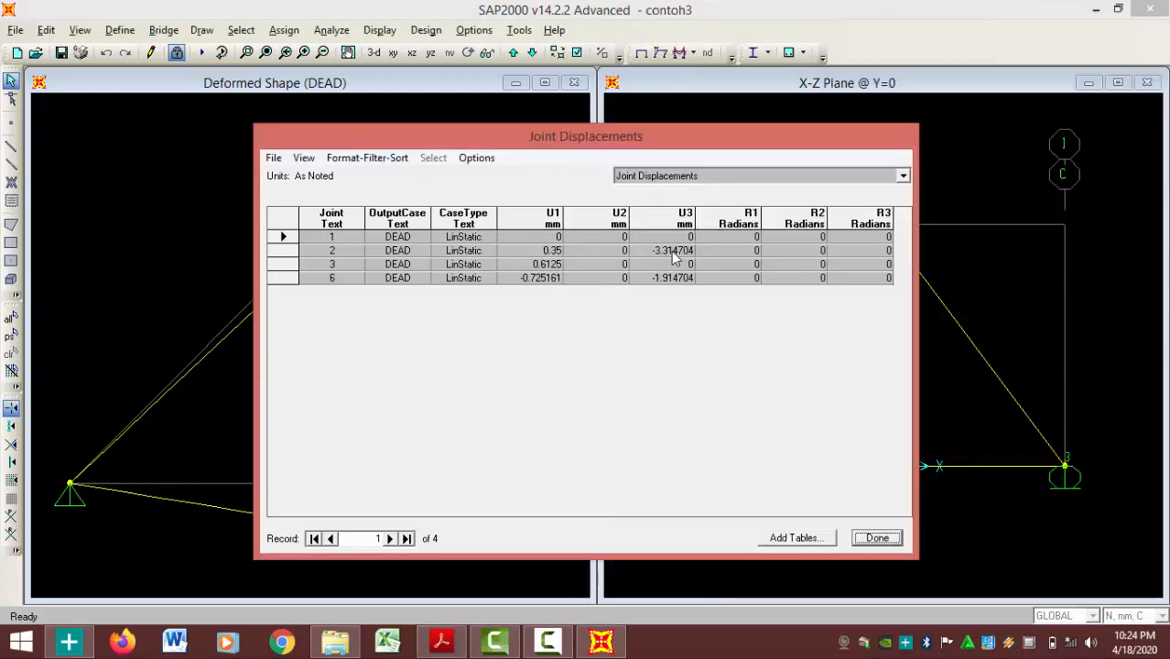
pyautogui.click(886, 538)
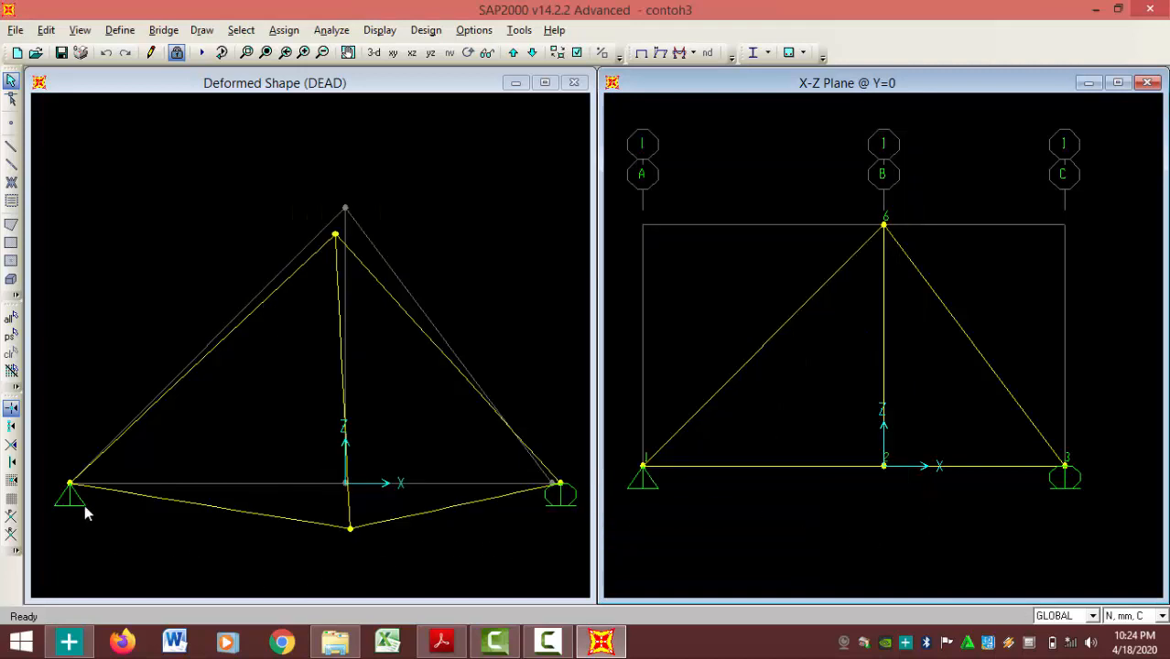
# Add the joint Reactions to the tables for display, view the Joint Reactions table, and close it.
pyautogui.click(379, 29)
pyautogui.click(447, 336)
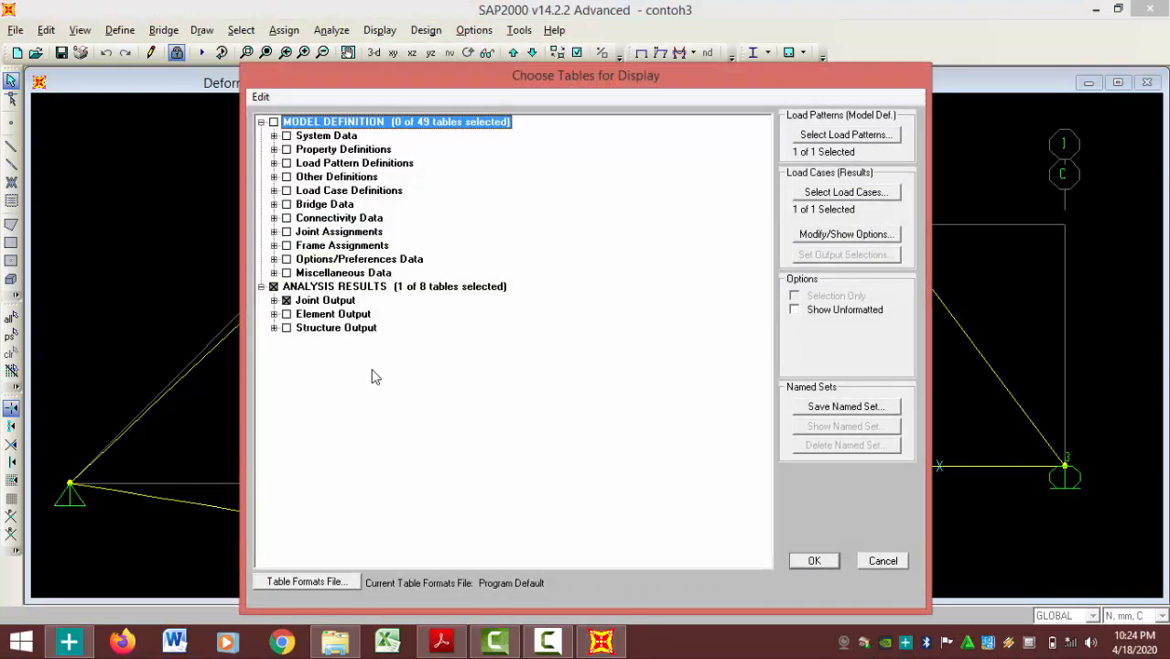
pyautogui.click(273, 300)
pyautogui.click(299, 328)
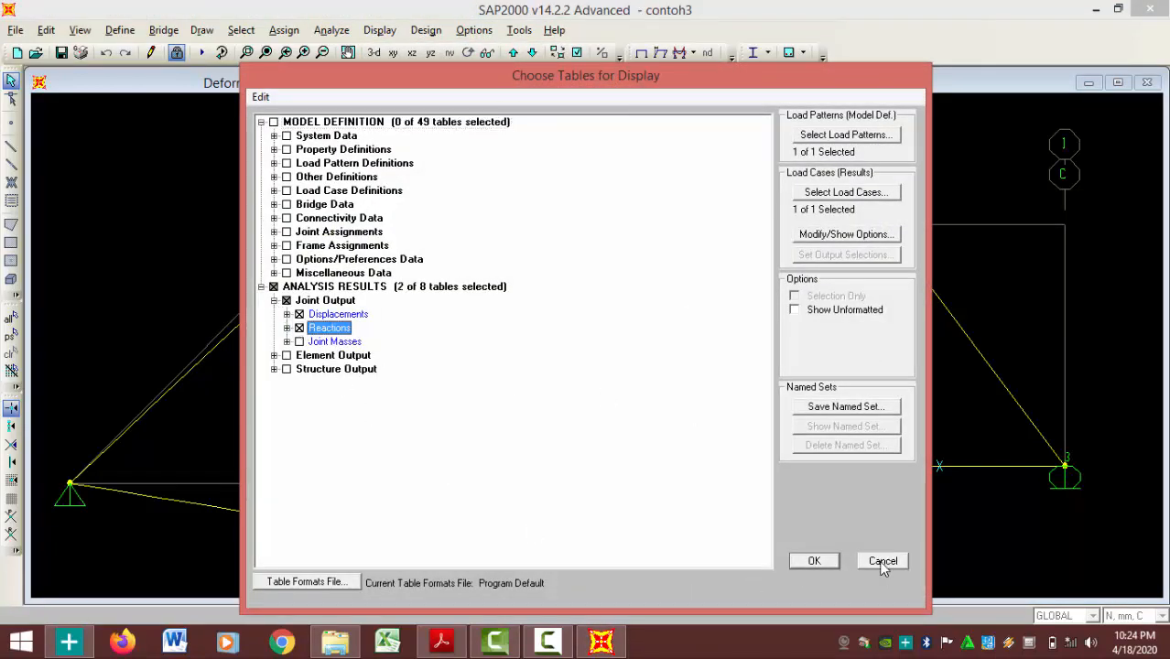
pyautogui.click(827, 568)
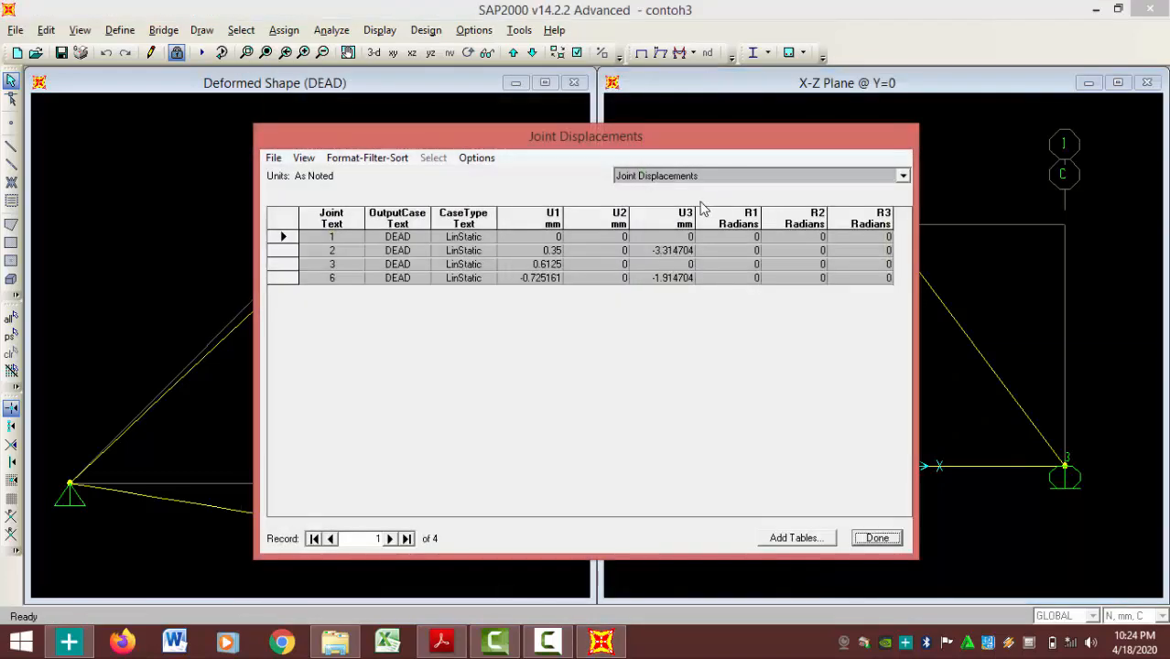
pyautogui.click(696, 176)
pyautogui.click(678, 202)
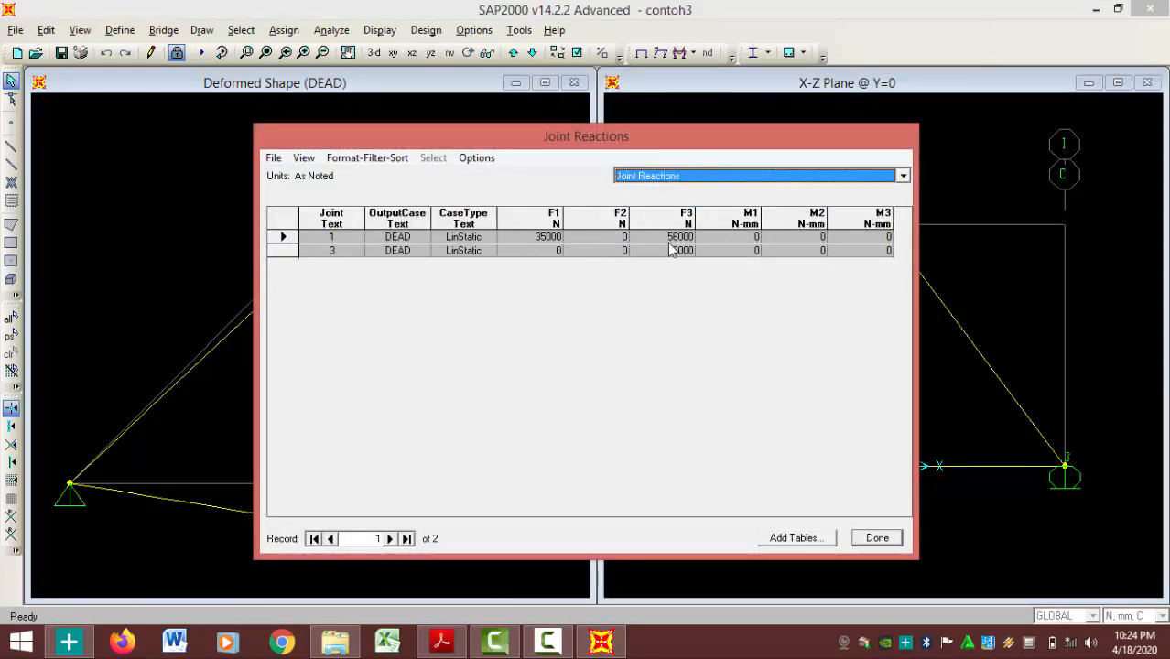
pyautogui.click(887, 538)
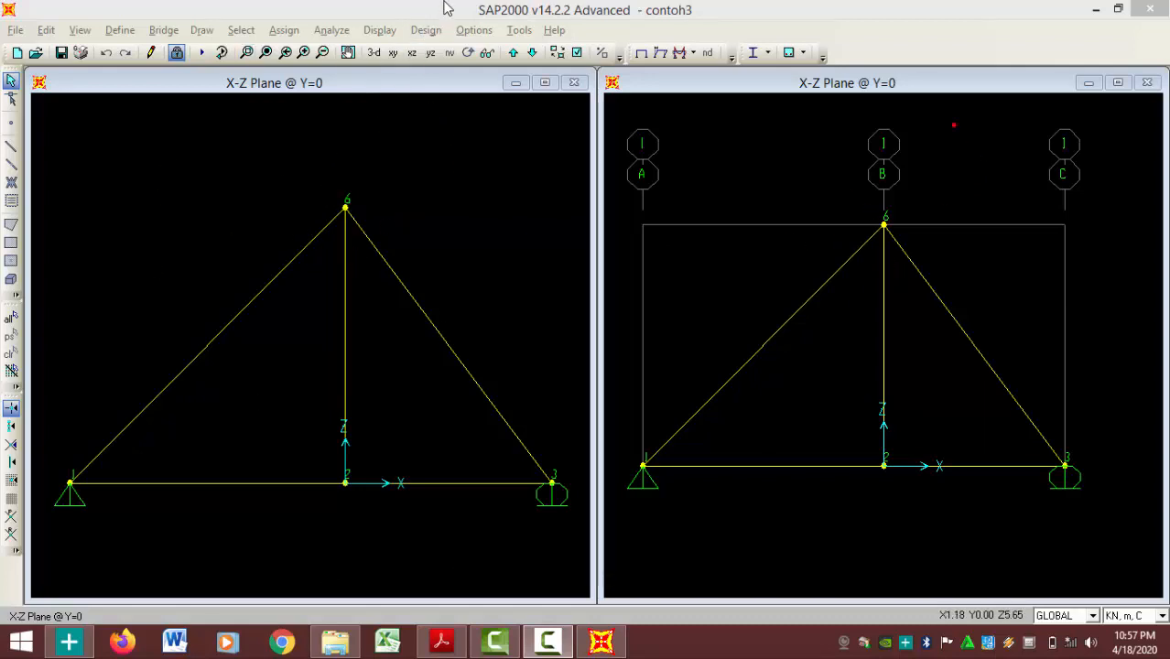
# Display the axial force diagram of the frames for the DEAD case, with values shown on the diagram.
pyautogui.click(379, 30)
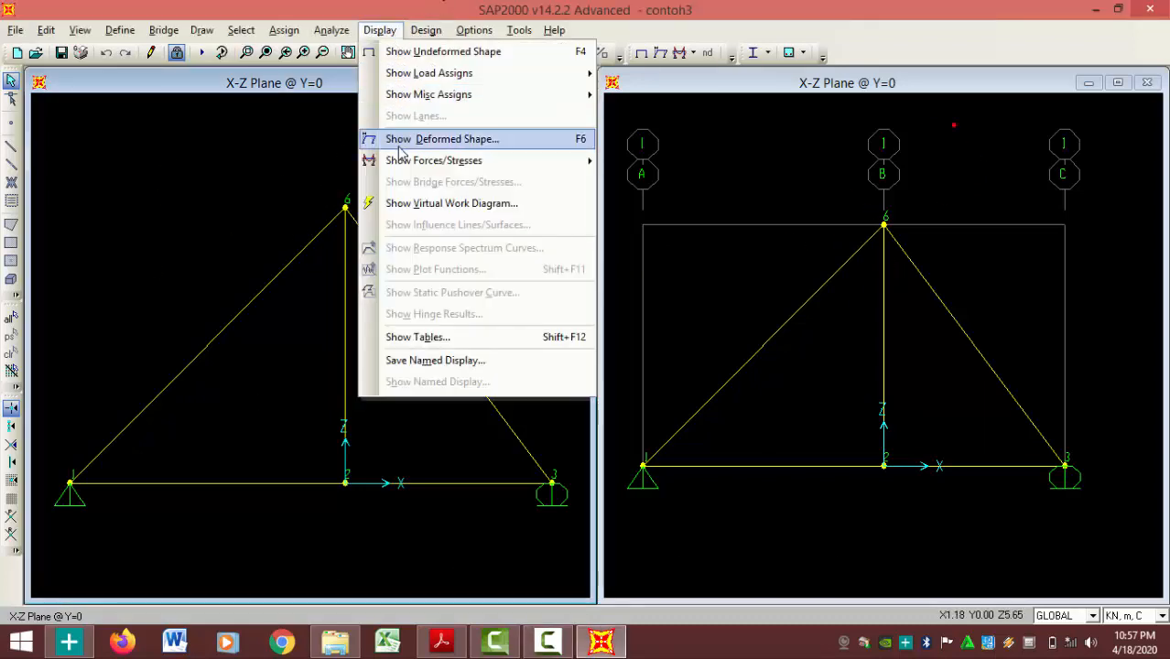
pyautogui.moveTo(403, 163)
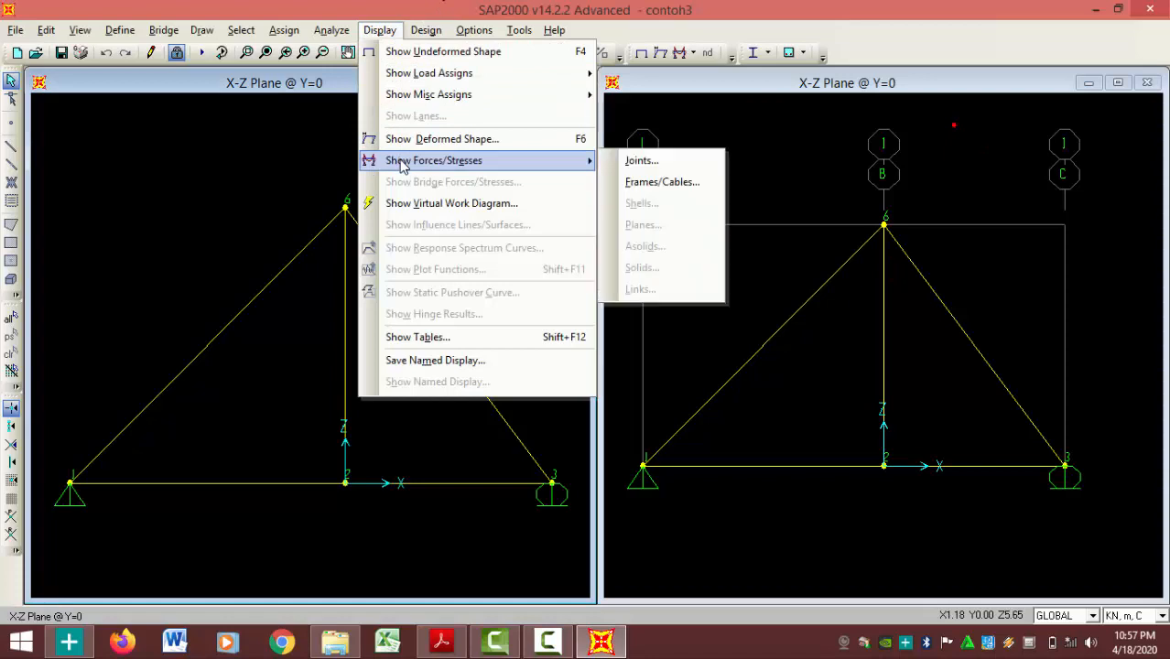
pyautogui.click(644, 184)
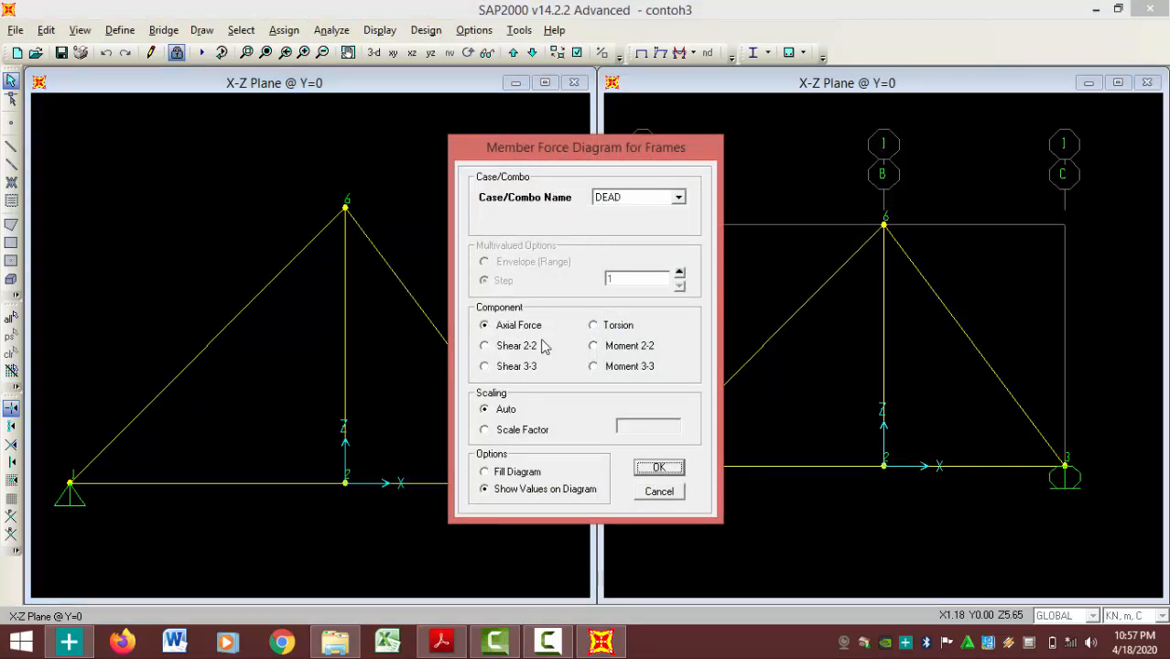
pyautogui.click(484, 490)
pyautogui.click(660, 469)
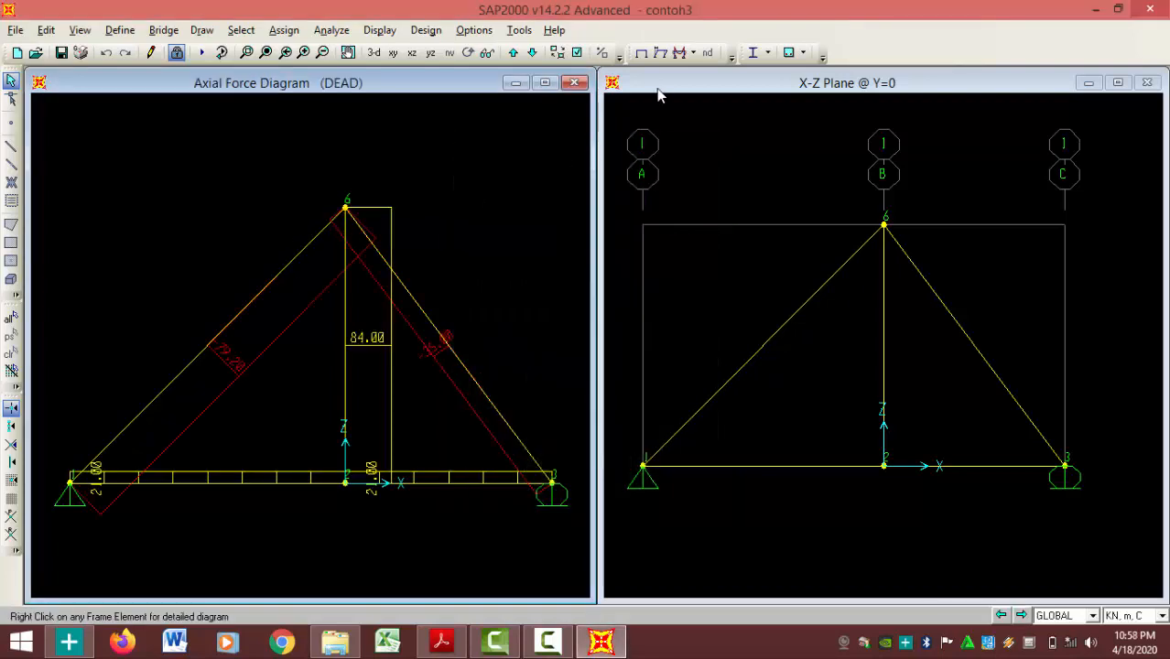
# Display the DEAD joint load forces with their loading values in the X-Z plane view.
pyautogui.click(656, 89)
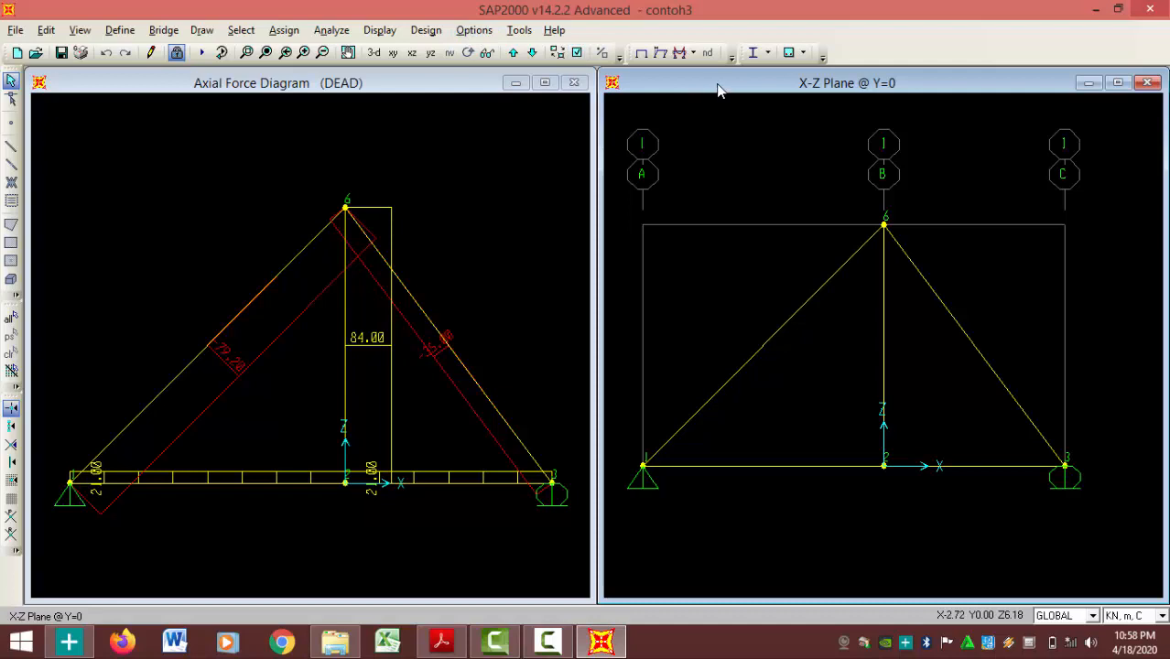
pyautogui.click(390, 32)
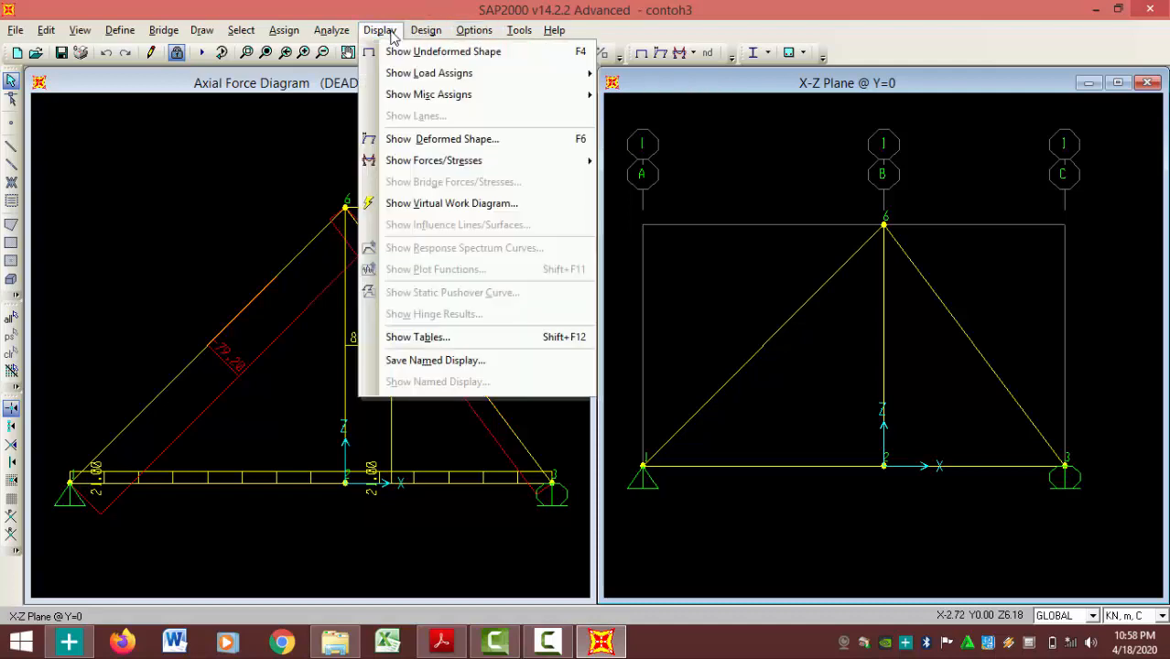
pyautogui.moveTo(440, 161)
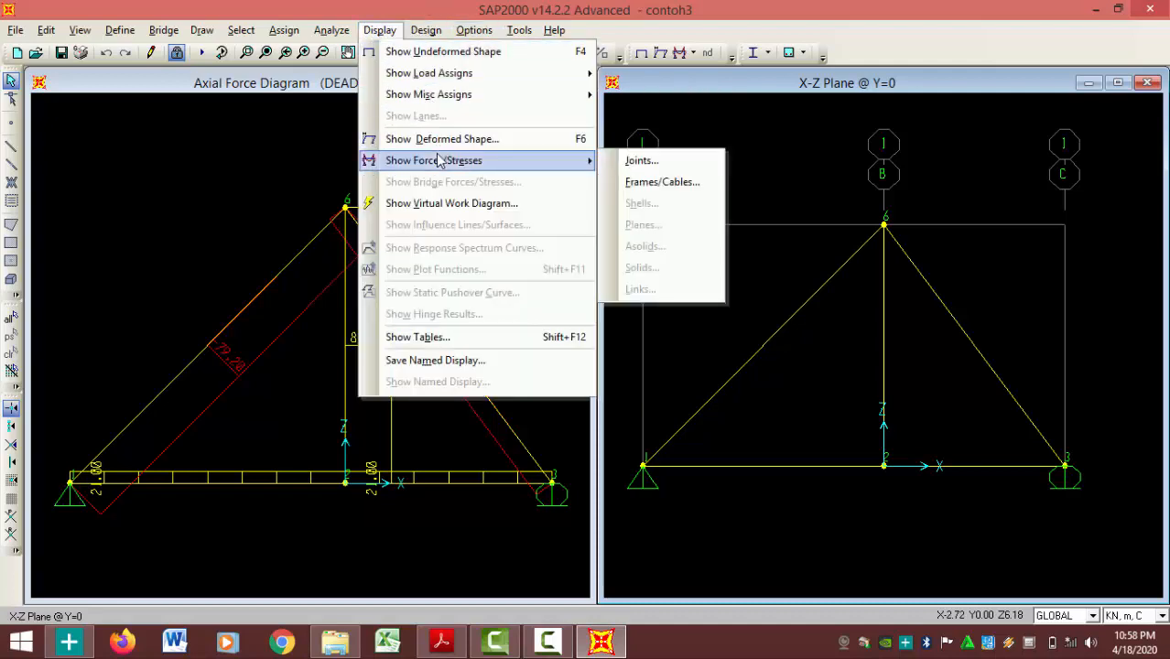
pyautogui.moveTo(463, 75)
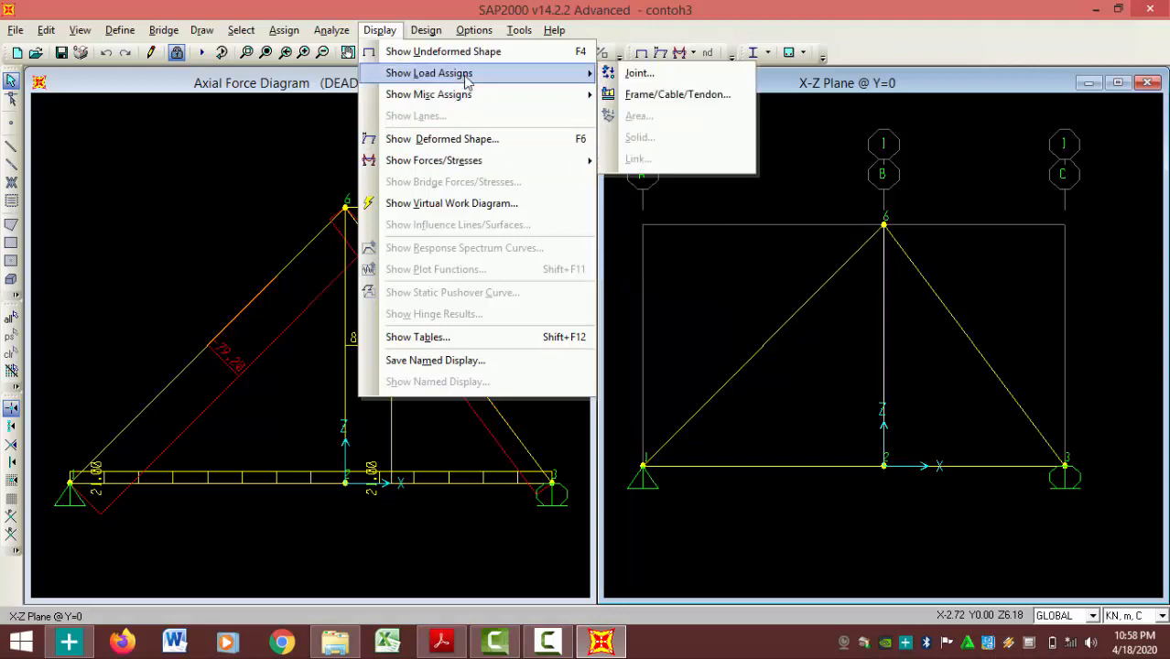
pyautogui.click(631, 74)
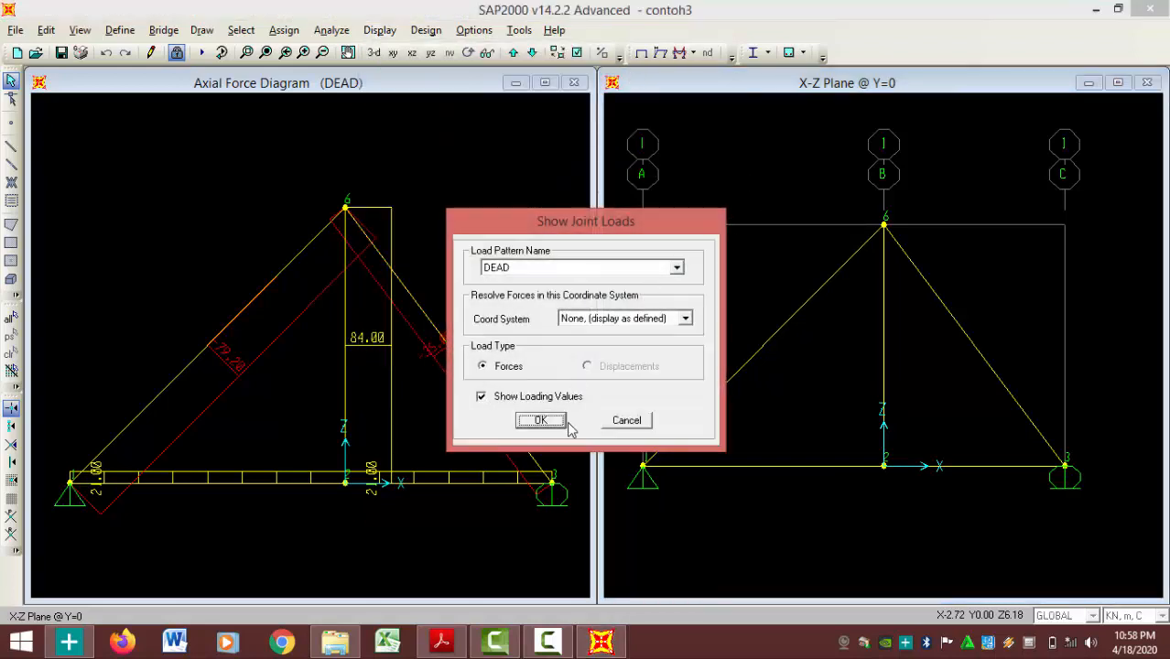
pyautogui.click(540, 421)
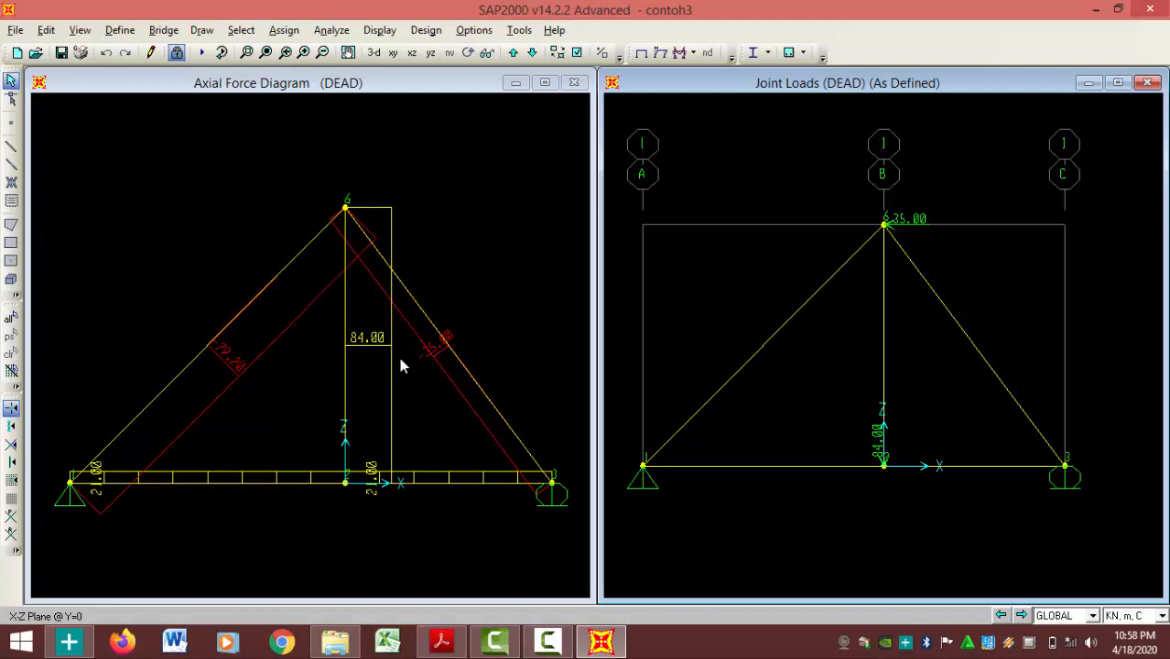
# Show the joint reaction forces for the DEAD case as arrows in the joint loads view.
pyautogui.click(379, 30)
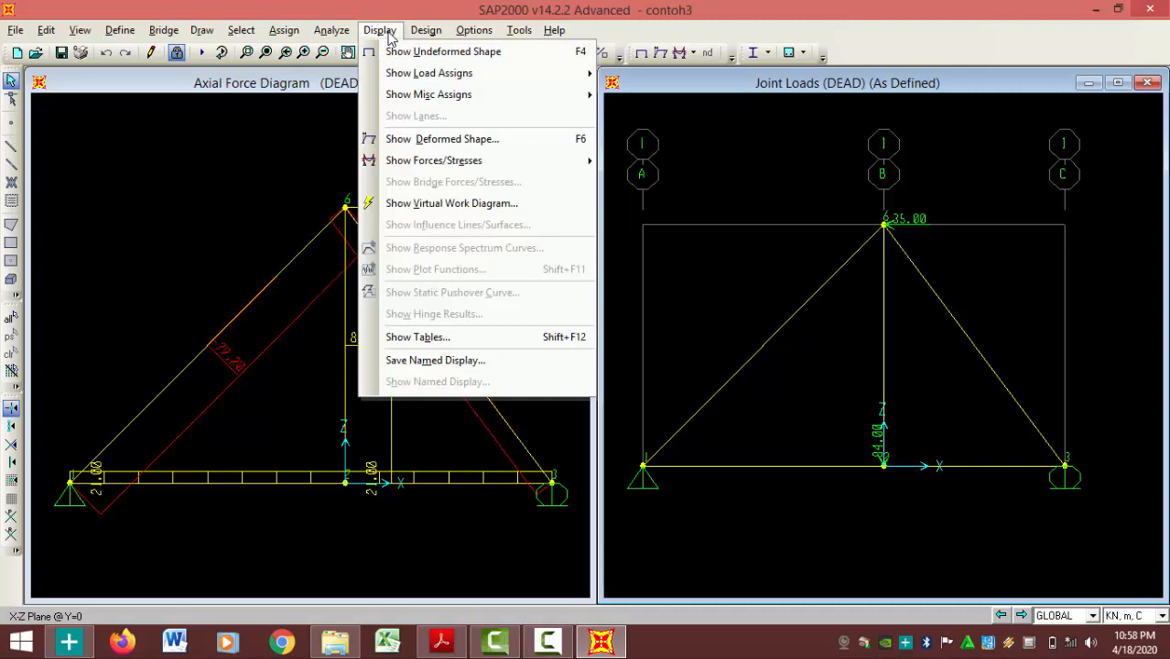
pyautogui.moveTo(430, 94)
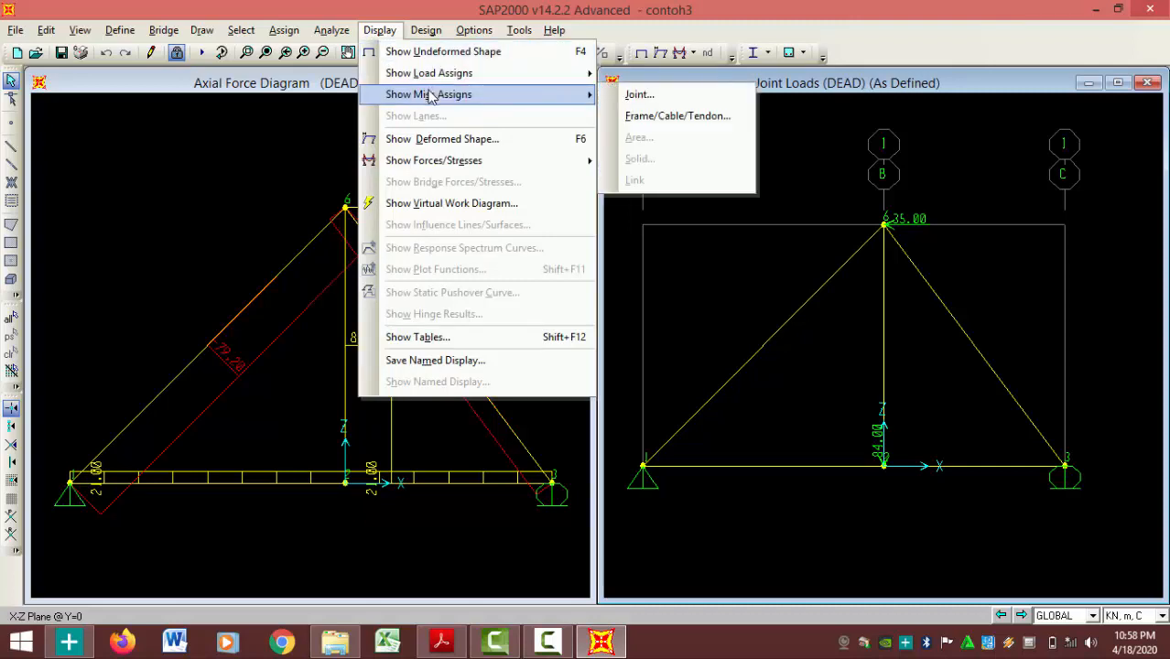
pyautogui.moveTo(434, 160)
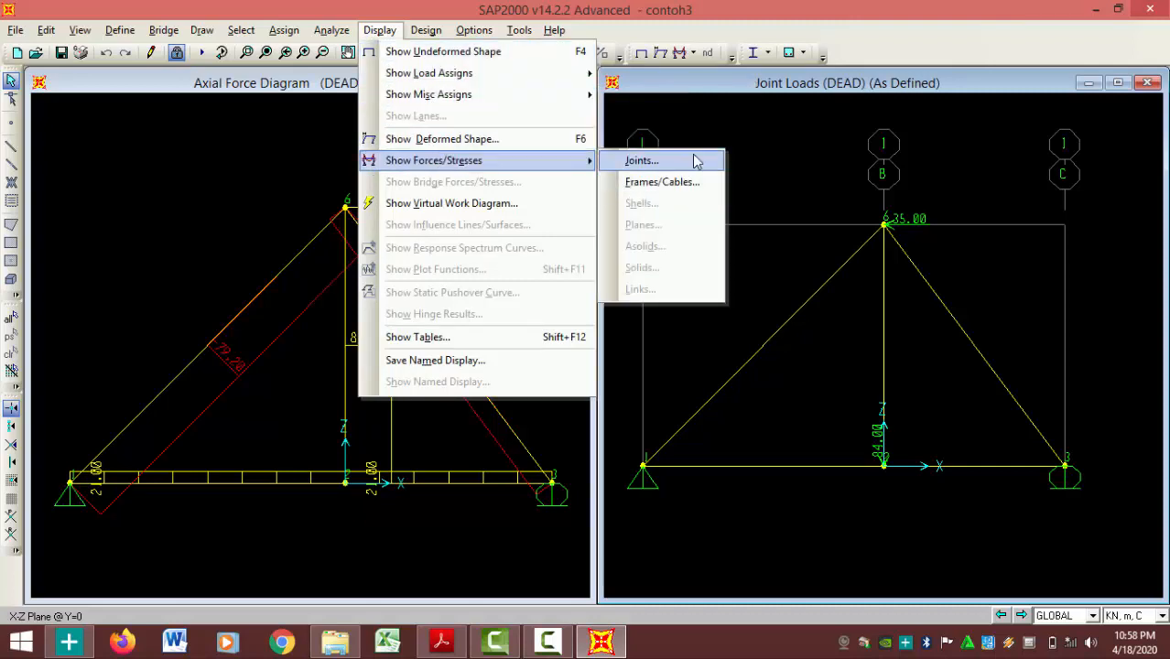
pyautogui.click(694, 161)
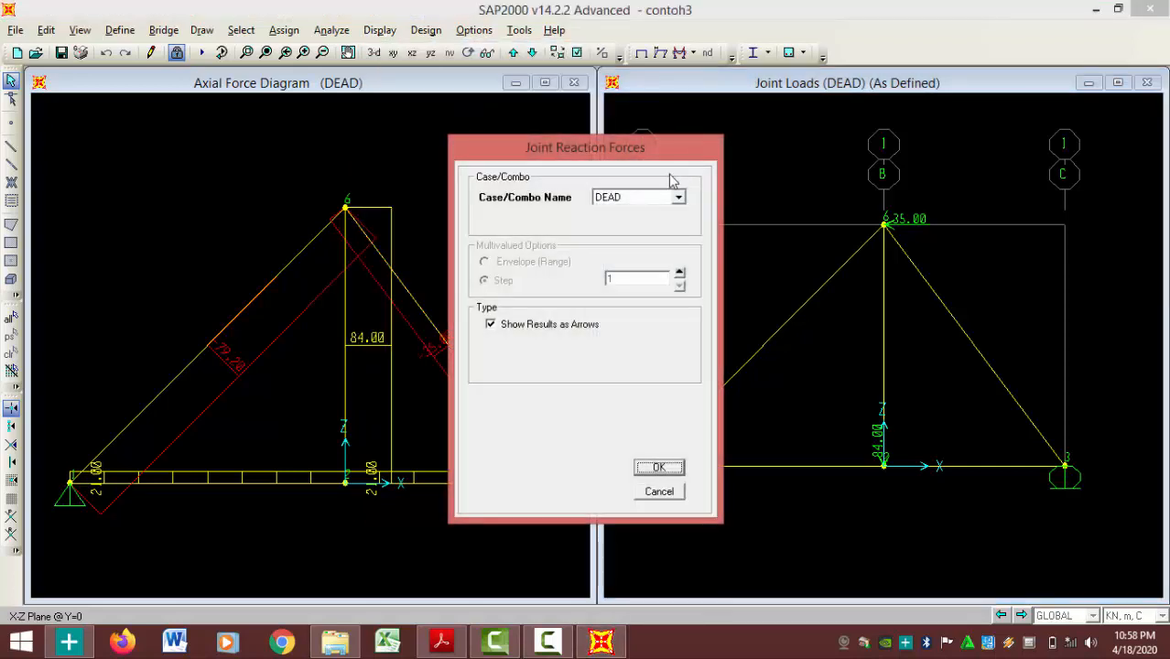
pyautogui.click(659, 469)
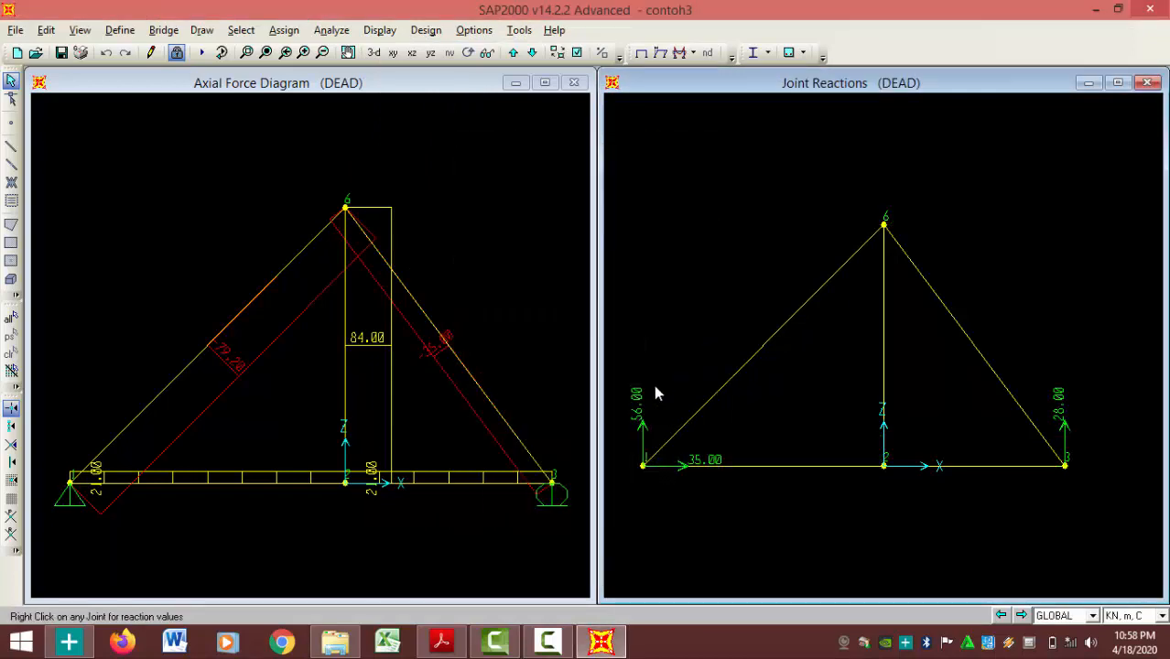